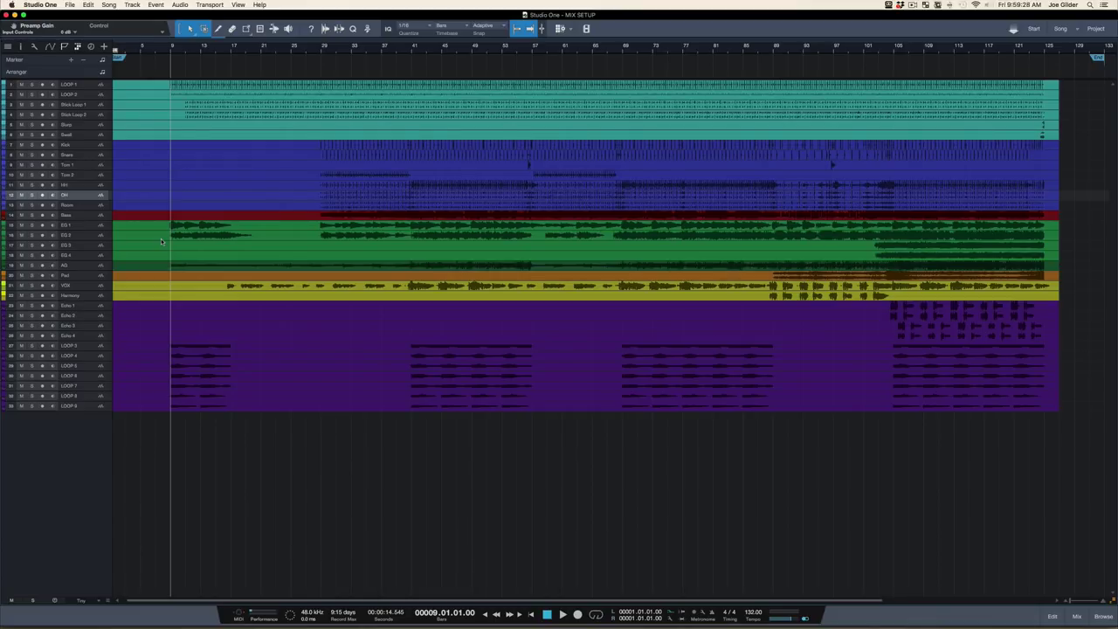
Step: Show the mixer console and select the bus channels from DRUMS through BGV
key("F3")
scroll(585, 352, "right", 5)
scroll(585, 352, "right", 8)
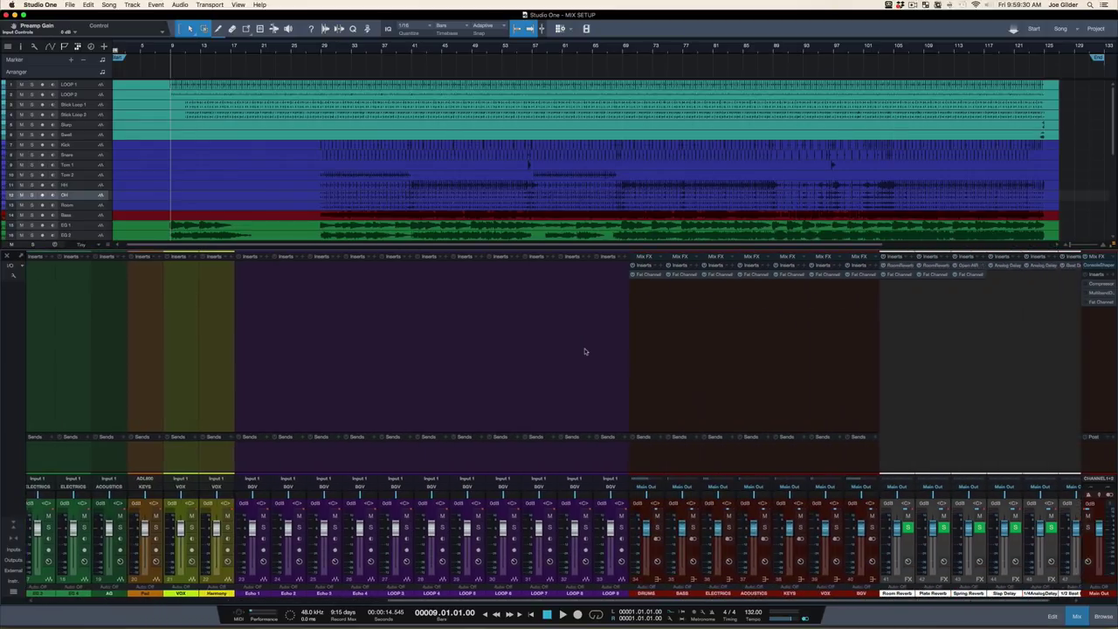
left_click(605, 324)
left_click(623, 327)
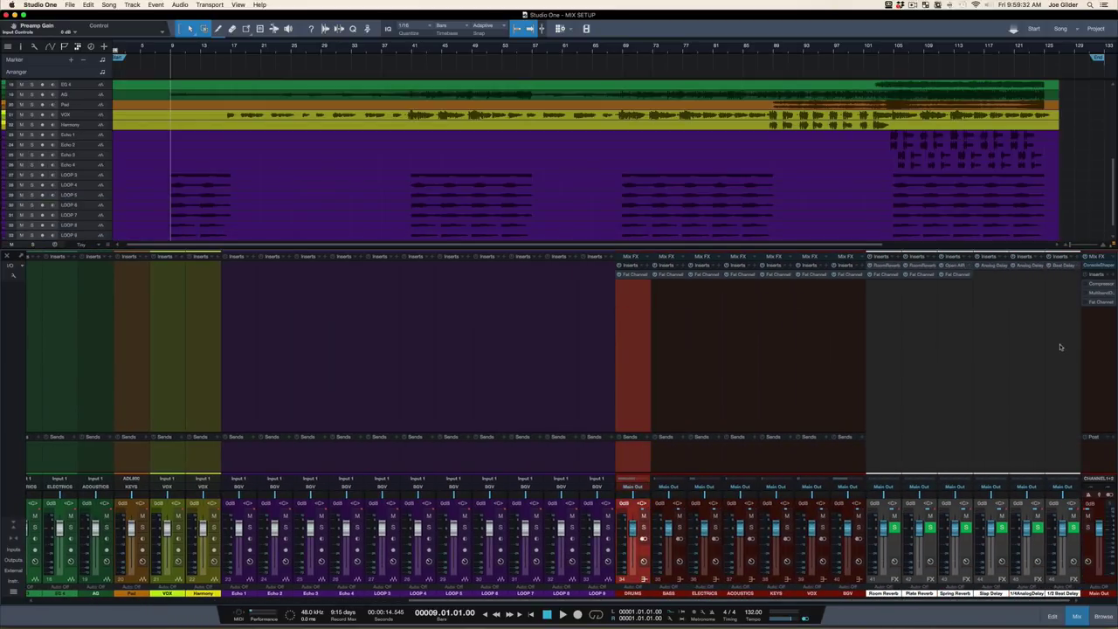
left_click(861, 320, "shift")
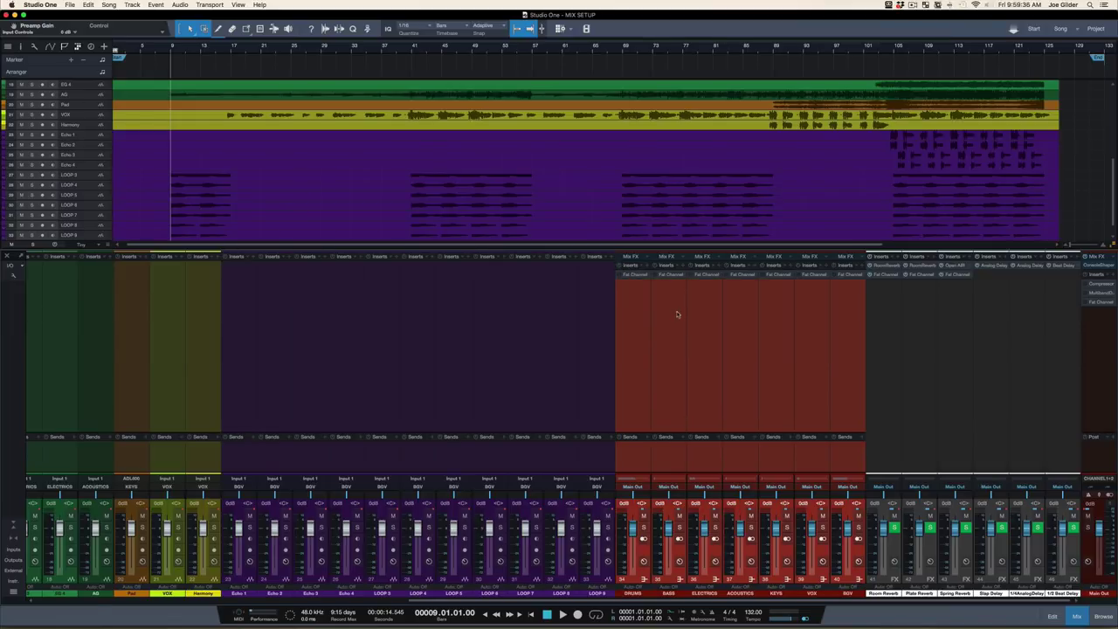
left_click(623, 320)
scroll(590, 326, "left", 10)
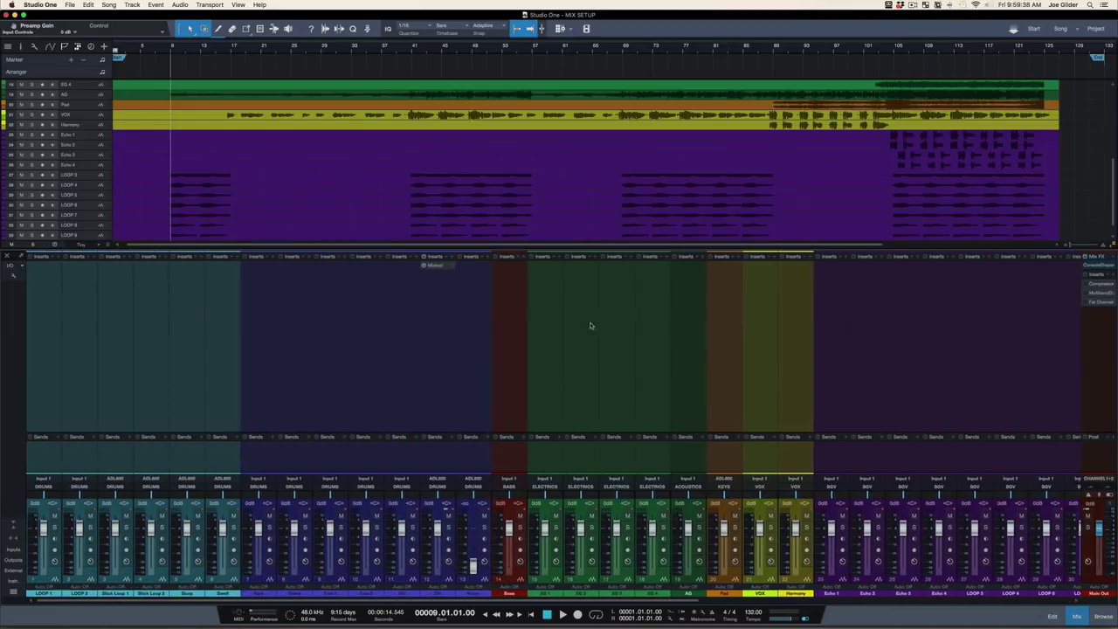
Step: Inspect the Mixtool insert on the OH channel and close its window
left_click(432, 267)
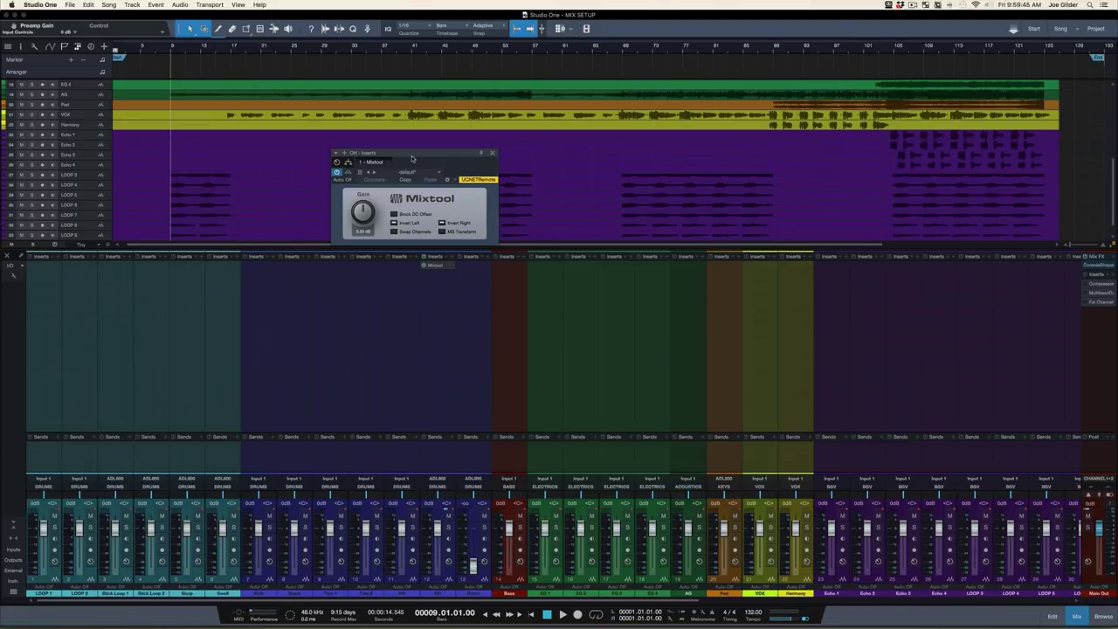
left_click(493, 153)
left_click(471, 373)
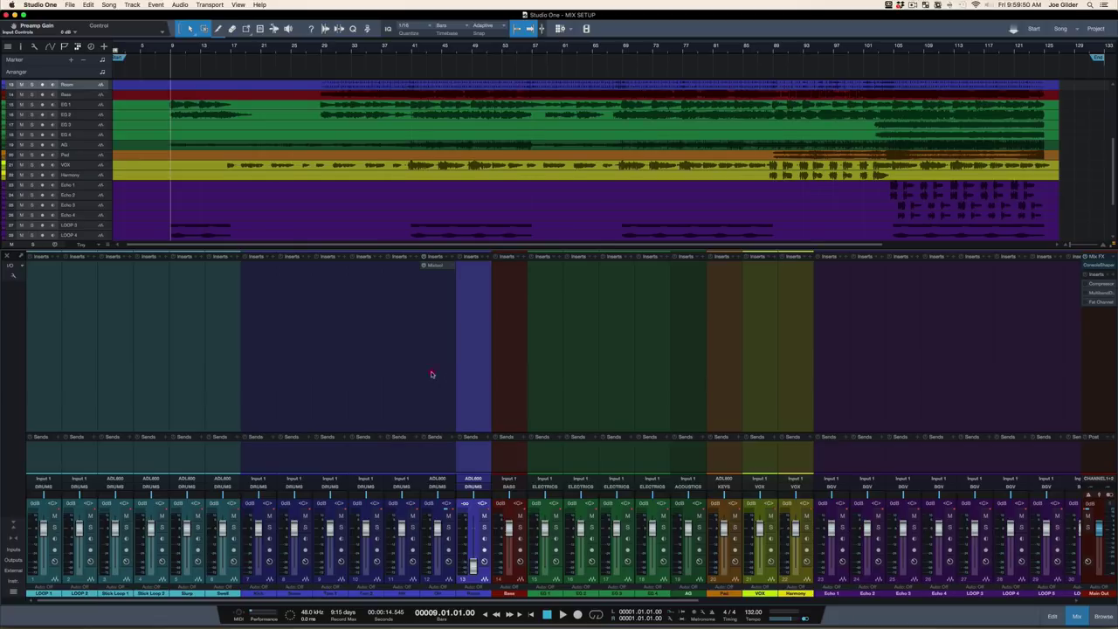
left_click(431, 373)
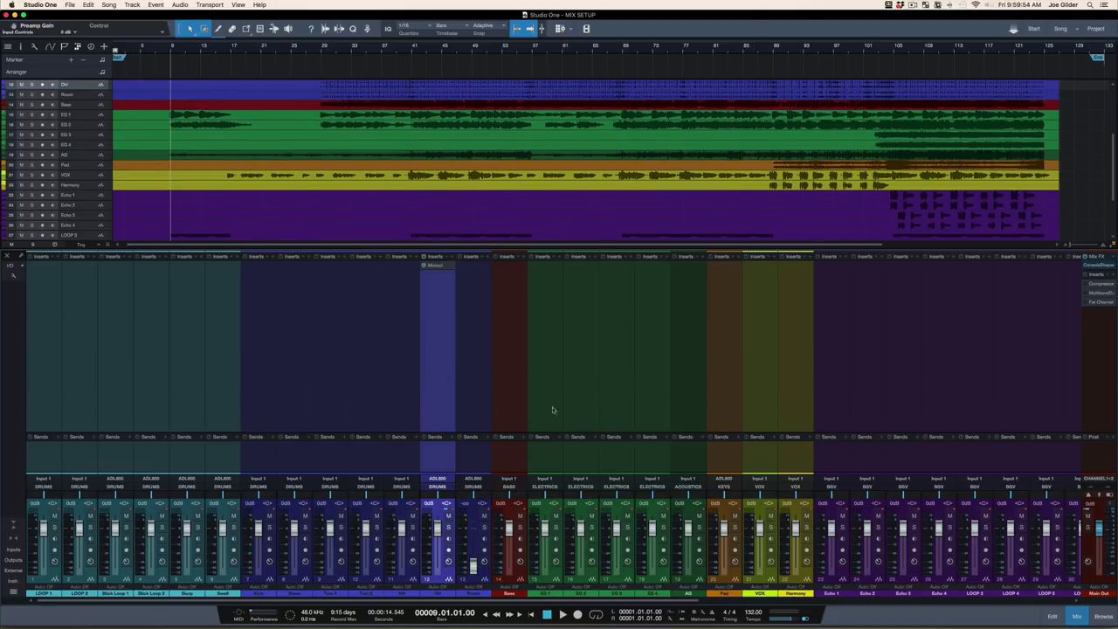
Step: Pull the faders of all track channels, LOOP 1 through LOOP 9, down to -∞
left_click(472, 404)
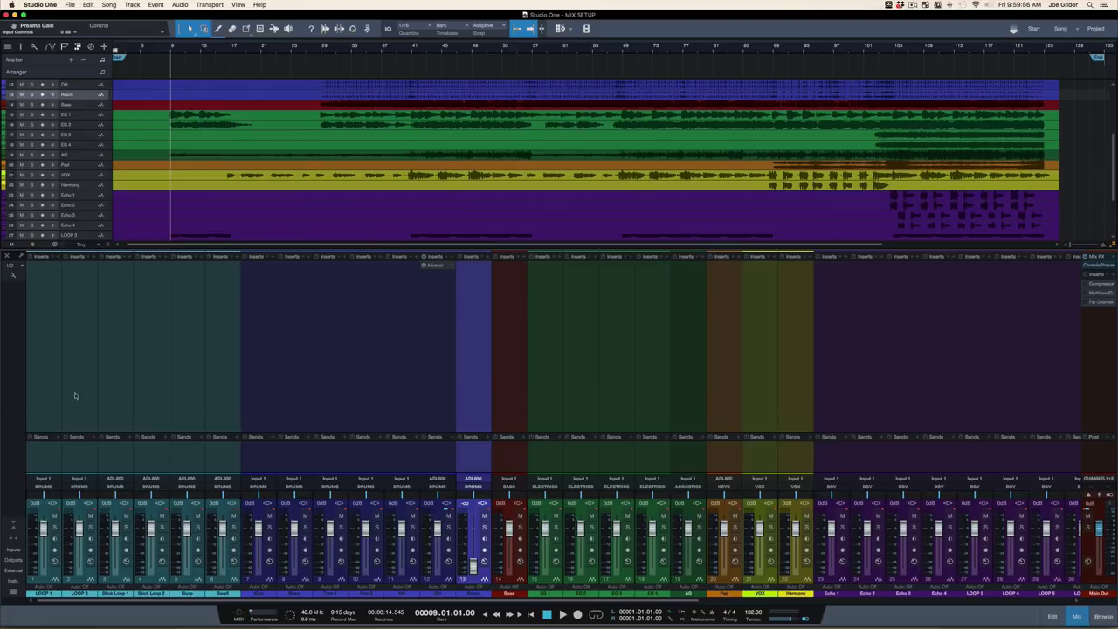
left_click(37, 398, "shift")
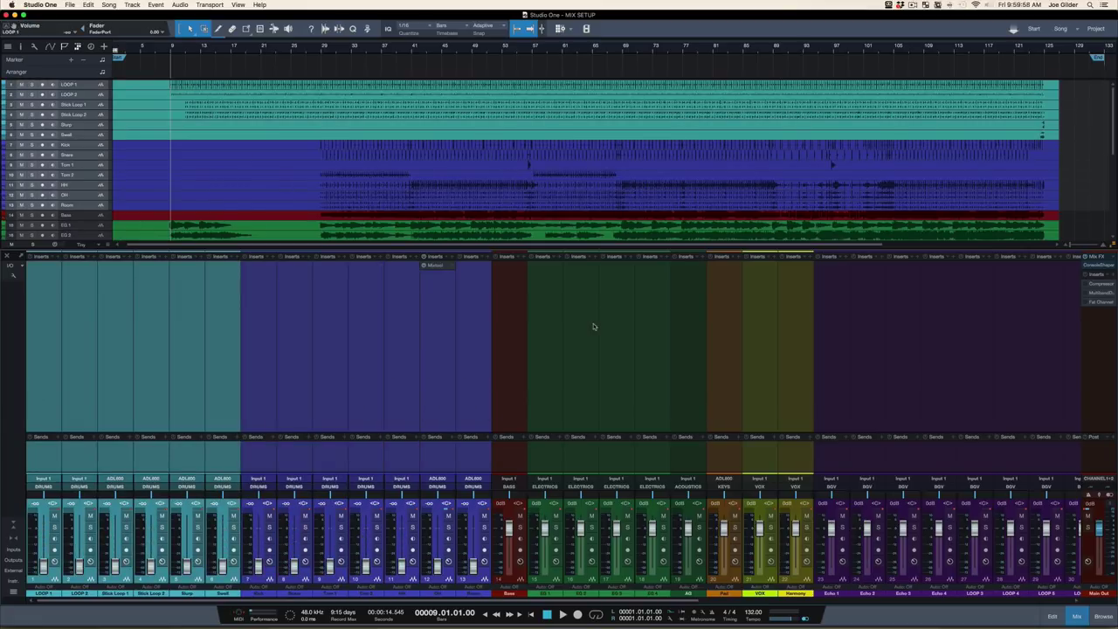
left_click(518, 341)
scroll(516, 341, "right", 8)
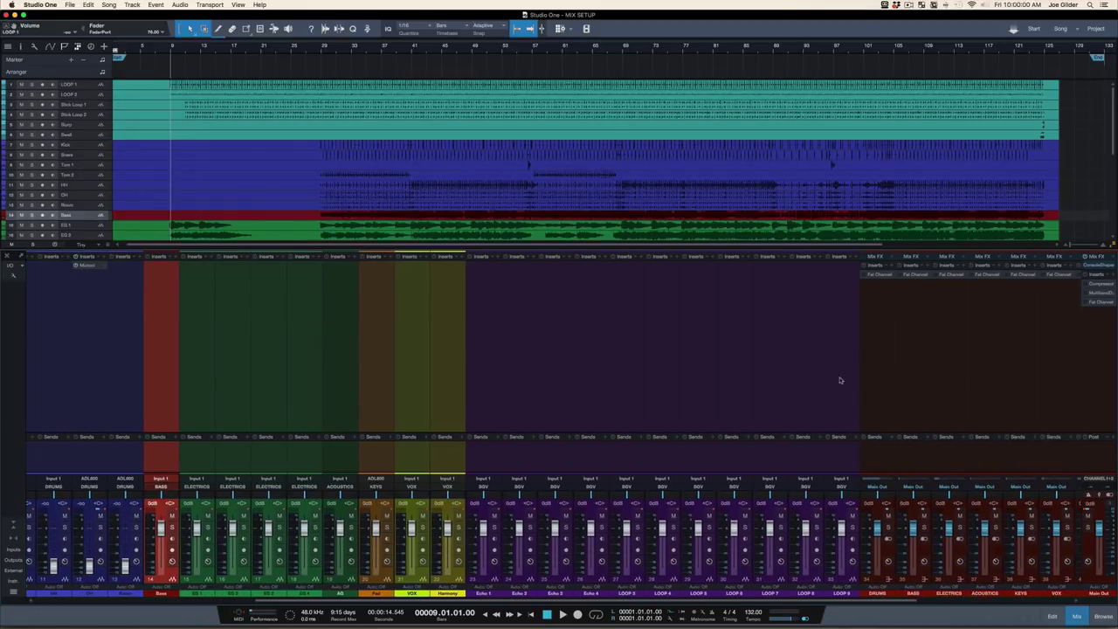
left_click(840, 380, "shift")
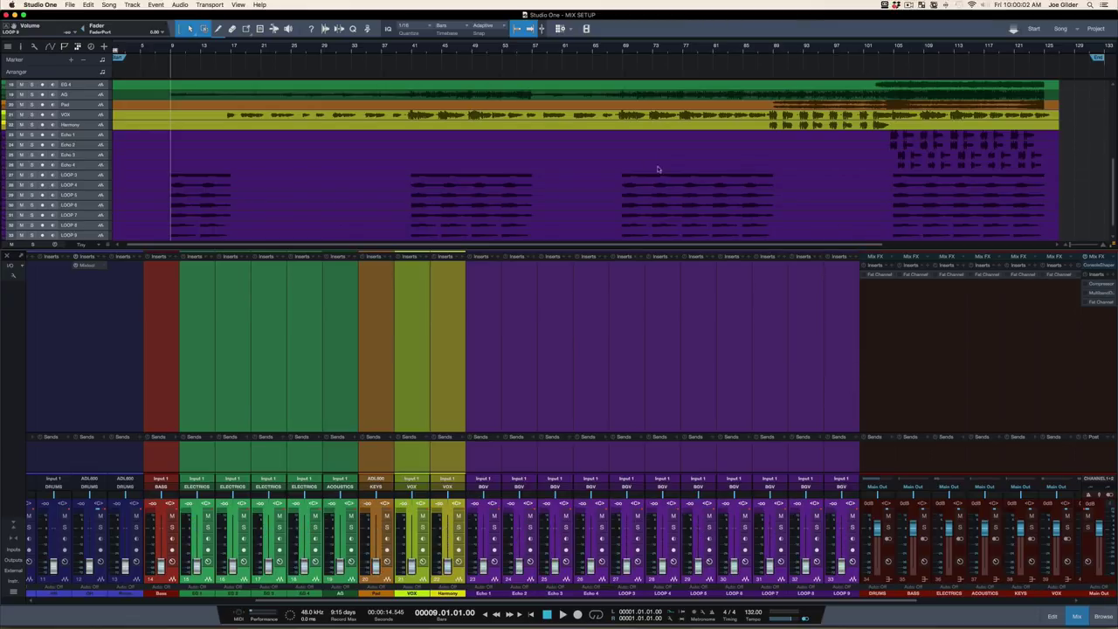
Step: Play the song briefly from bar 9 to check the output, and stop it
left_click(344, 342)
key("space")
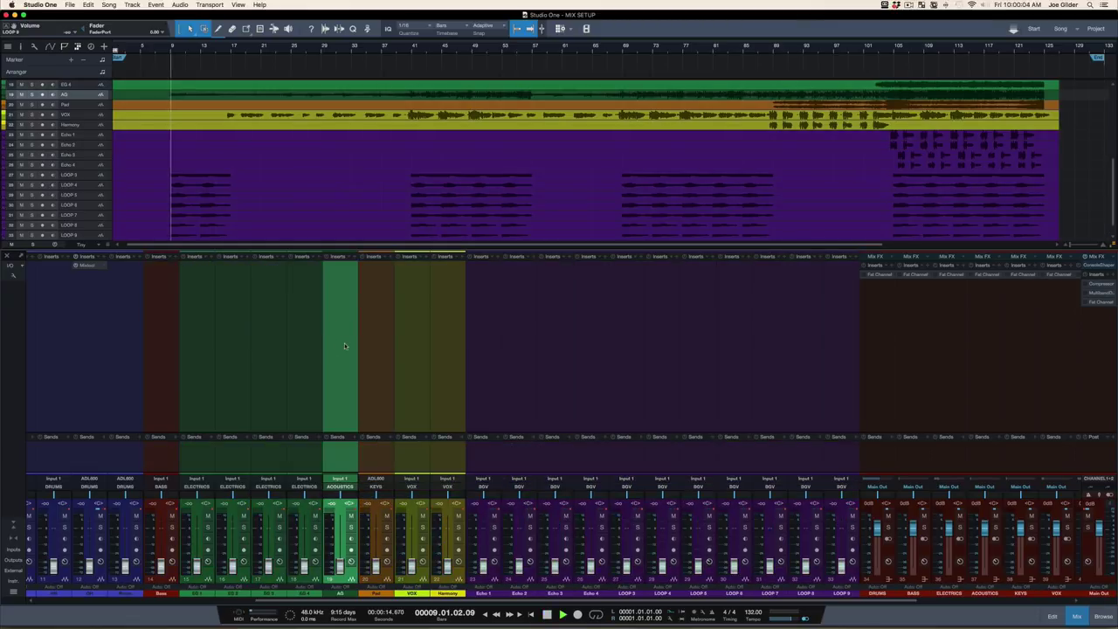
key("space")
Step: Raise the Echo 1 fader to about -0.6 dB and return it to -∞
left_click(487, 572)
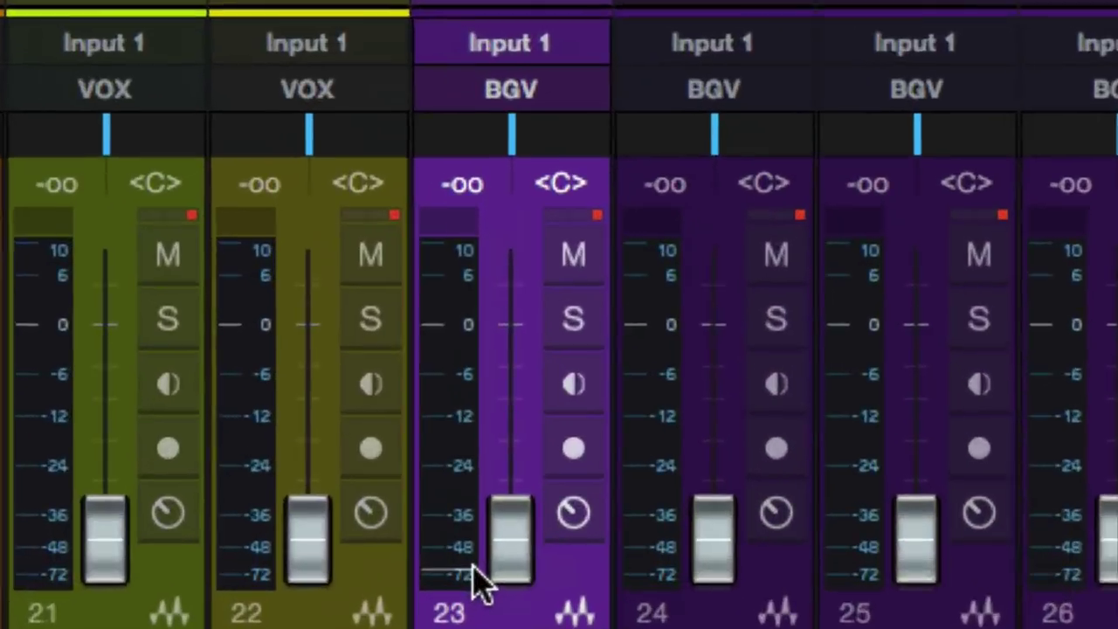
left_click_drag(489, 549, 526, 330)
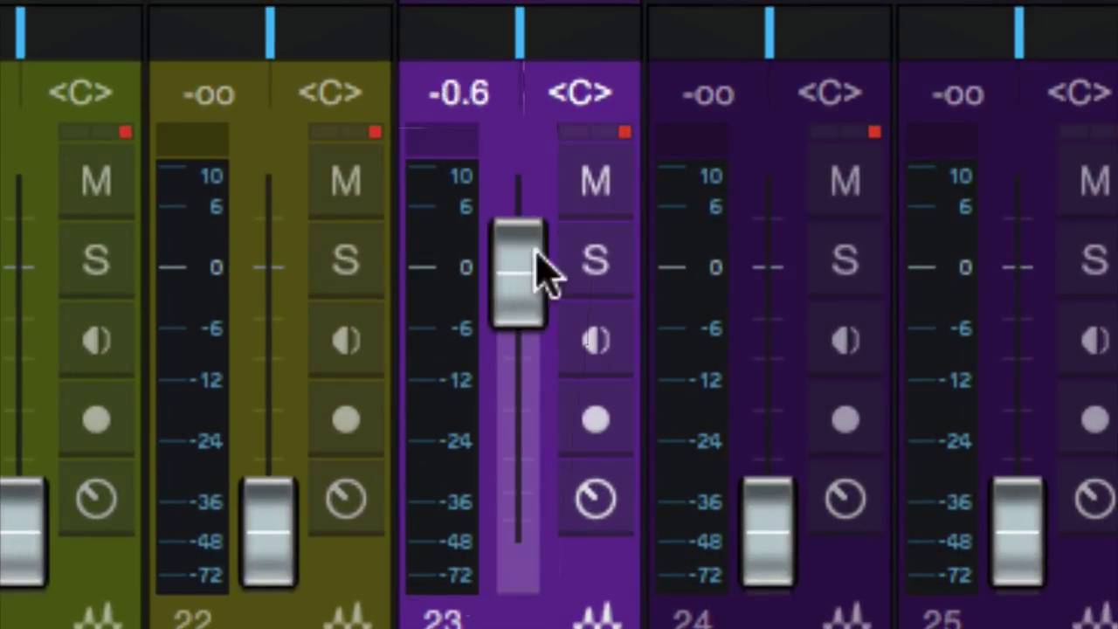
left_click_drag(541, 275, 514, 534)
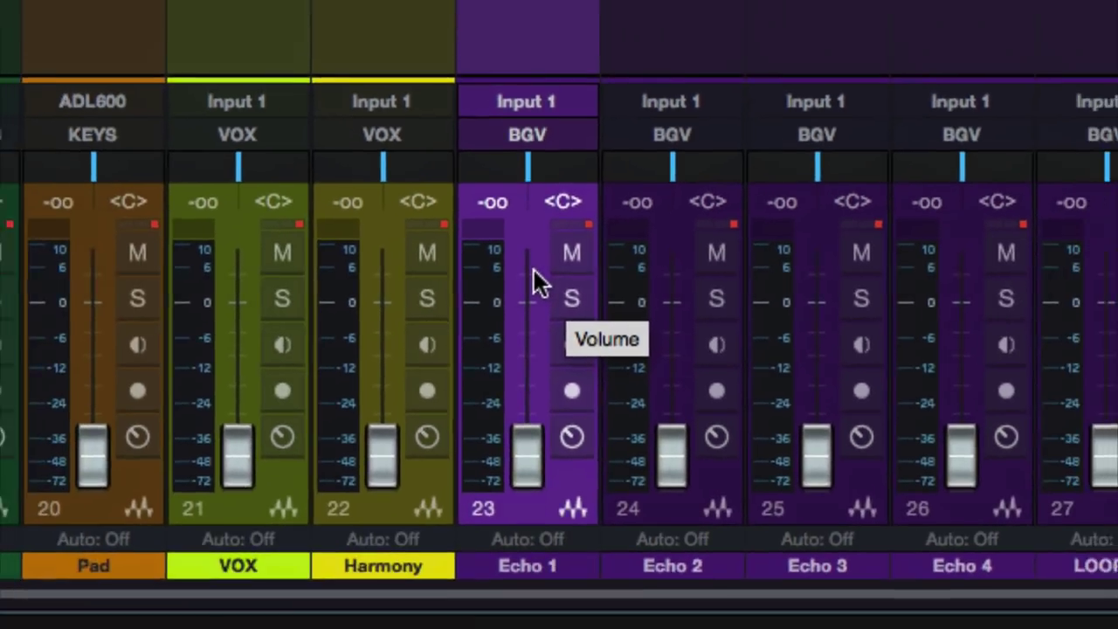
Step: Pan the Echo 1 channel to about L68 and reset its pan to centre
left_click_drag(526, 166, 480, 176)
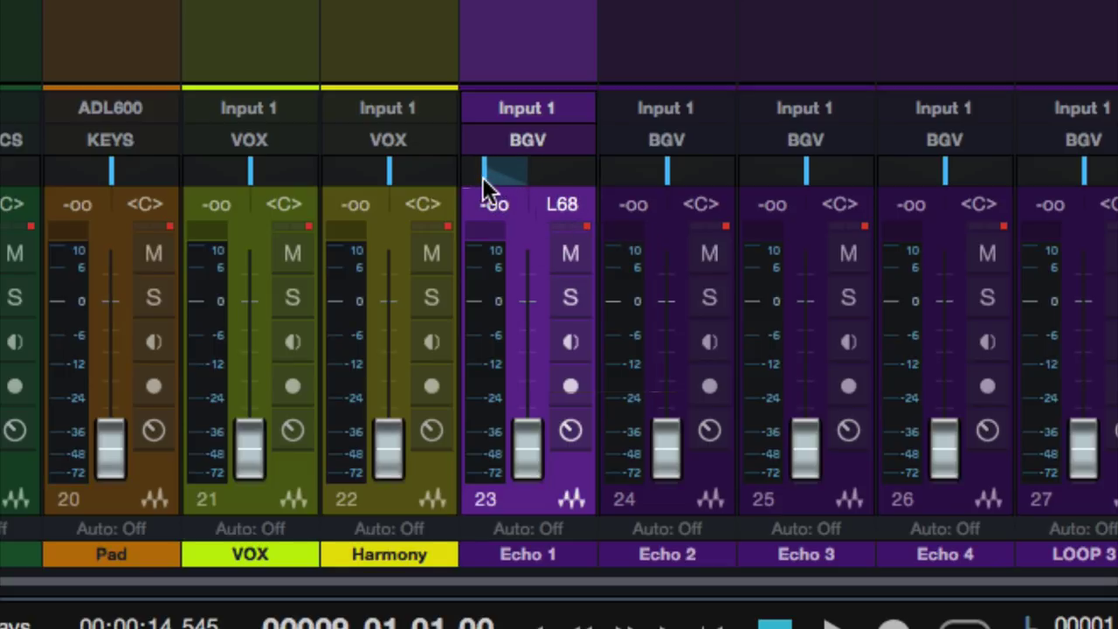
left_click(483, 177, "alt")
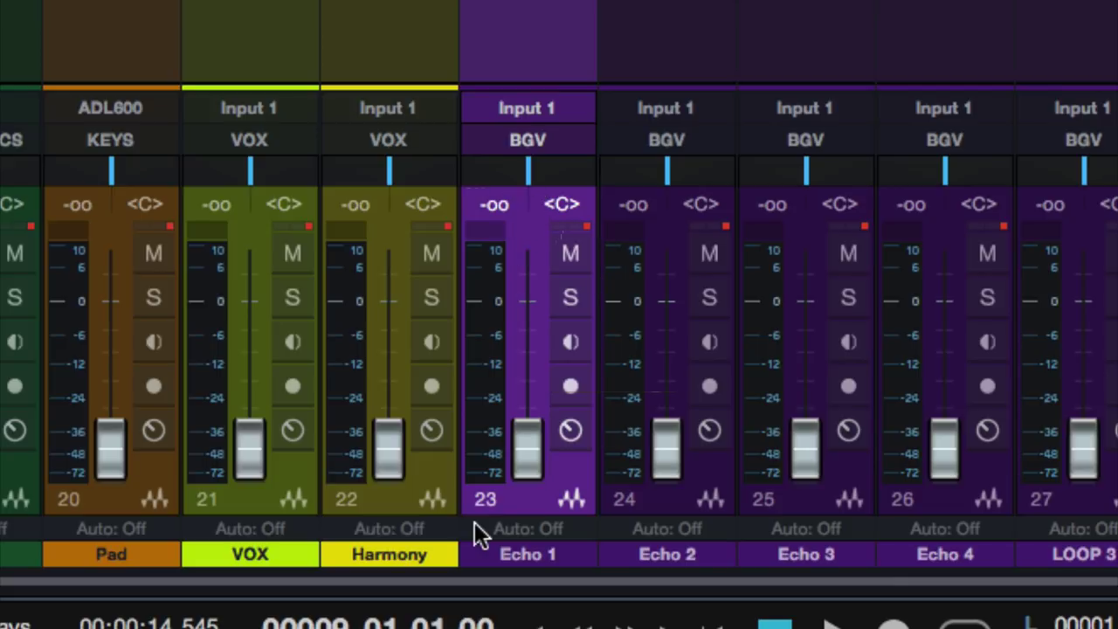
Step: Reset the Echo 1 fader to 0 dB and pull it back down to -∞
left_click(528, 450, "alt")
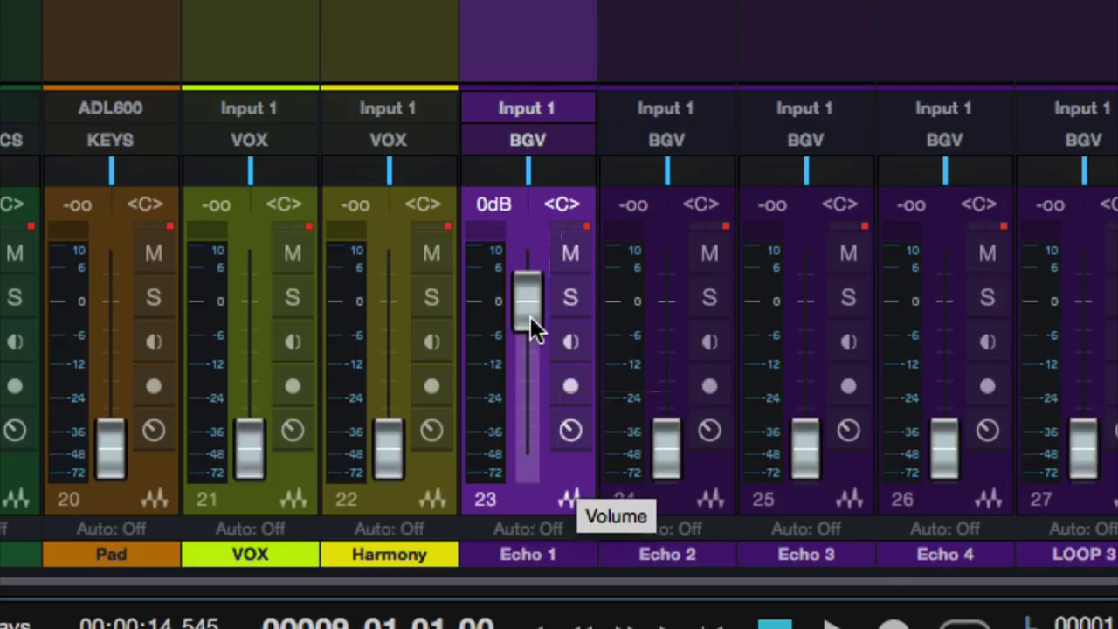
left_click_drag(530, 294, 513, 494)
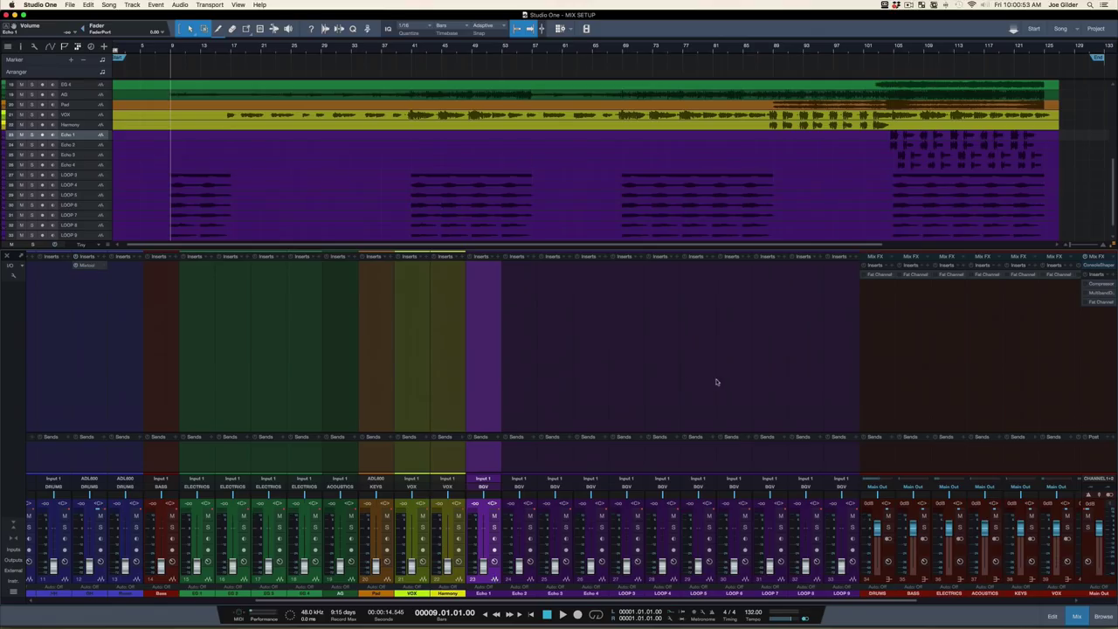
left_click(557, 338)
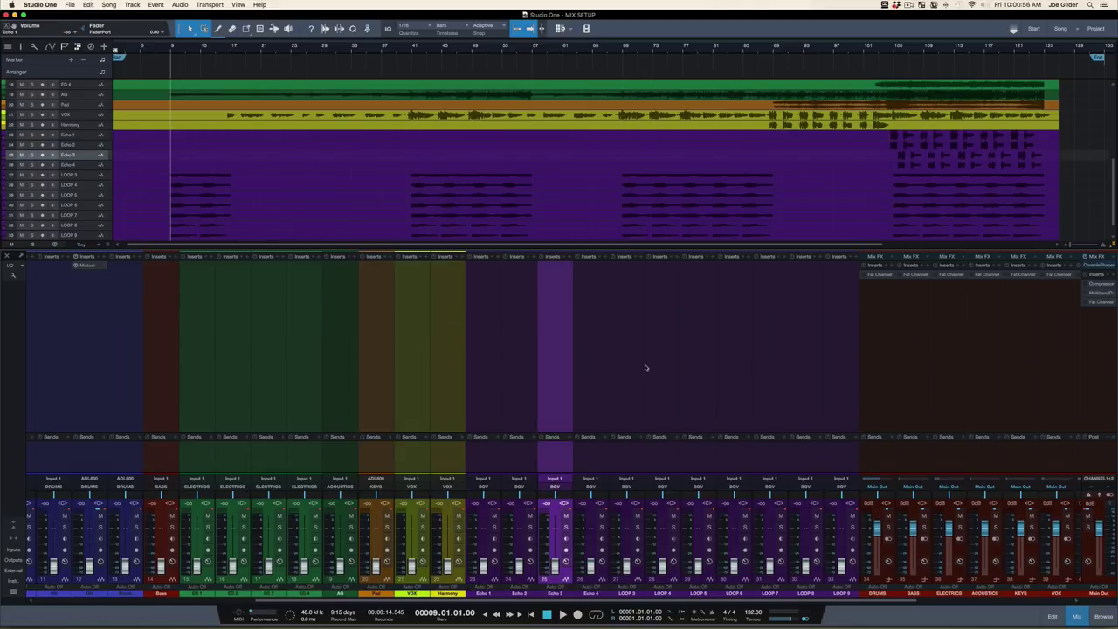
key("F5")
key("F5")
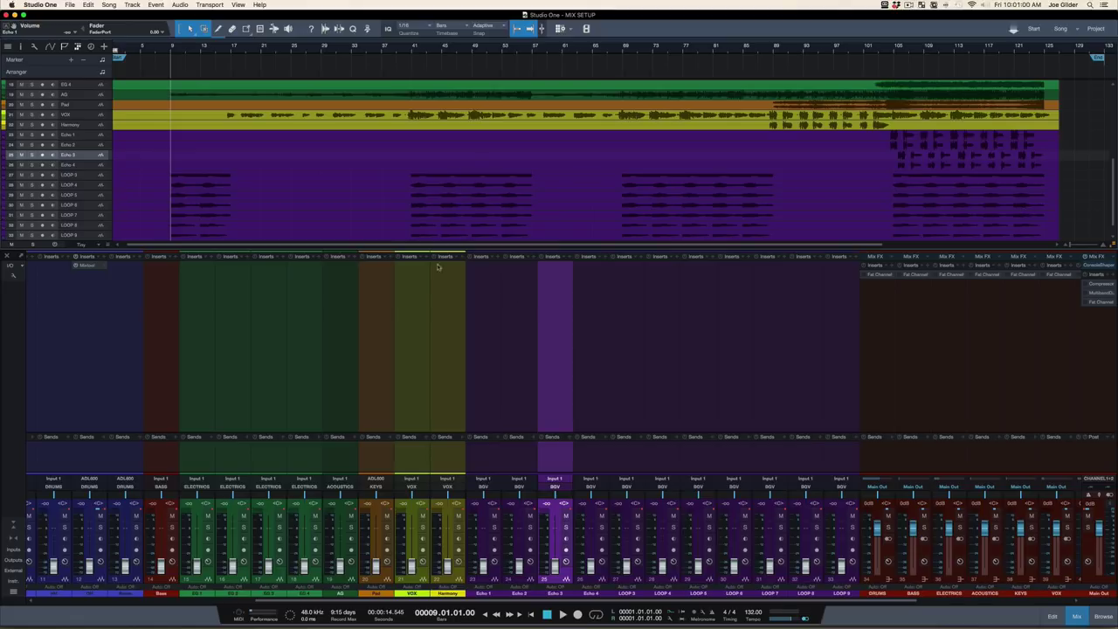
Step: Select all track channels from LOOP 9 back to LOOP 1
scroll(277, 337, "left", 5)
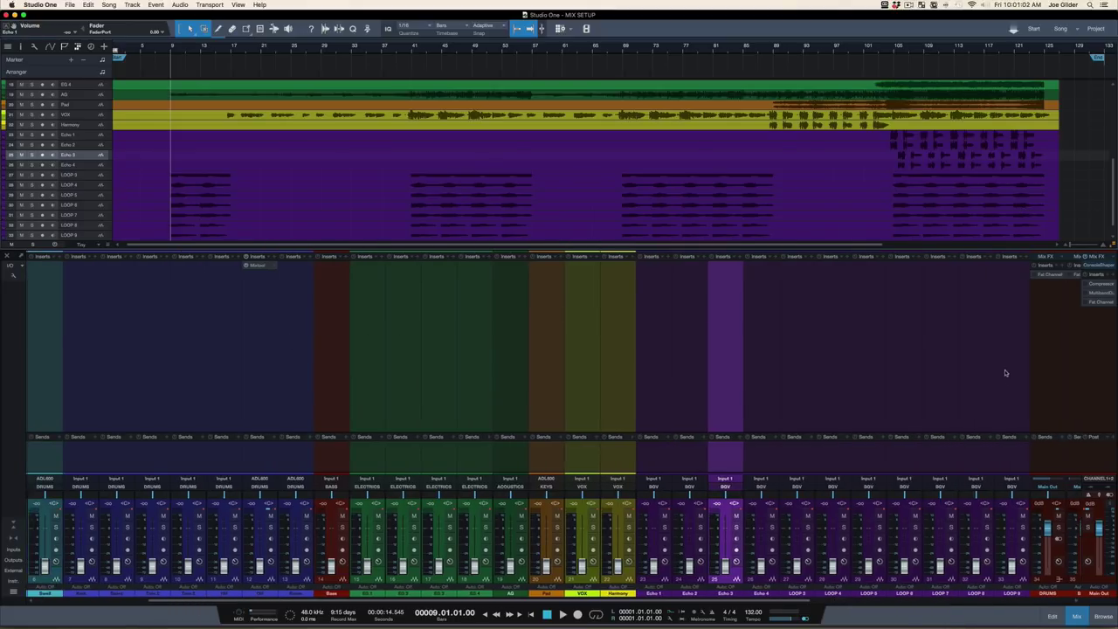
left_click(1005, 375)
scroll(978, 388, "left", 2)
scroll(979, 388, "left", 3)
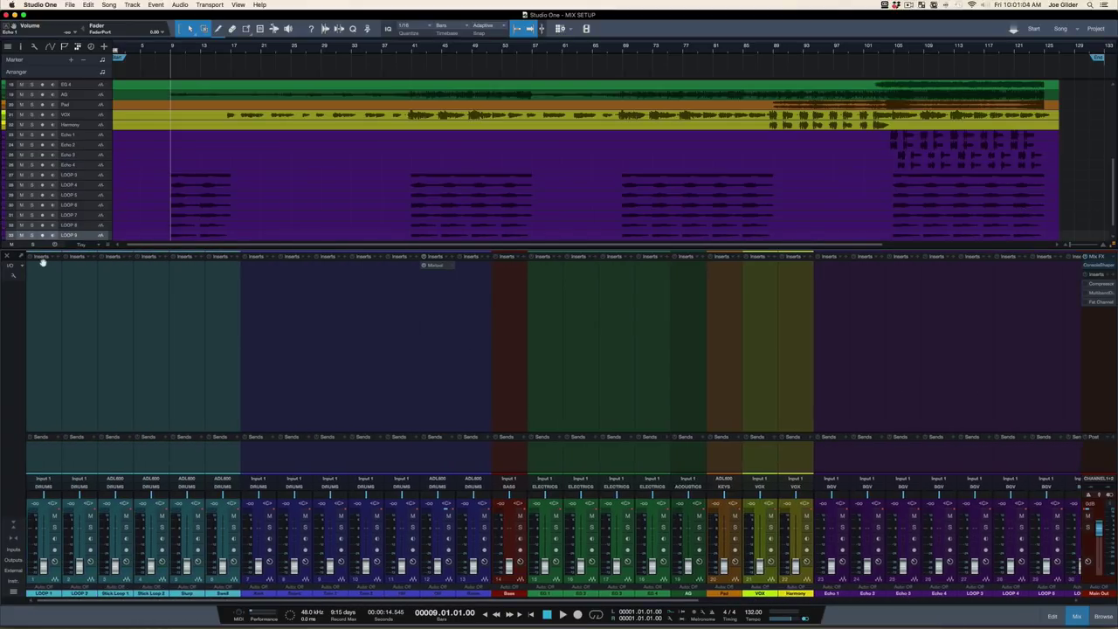
left_click(36, 384)
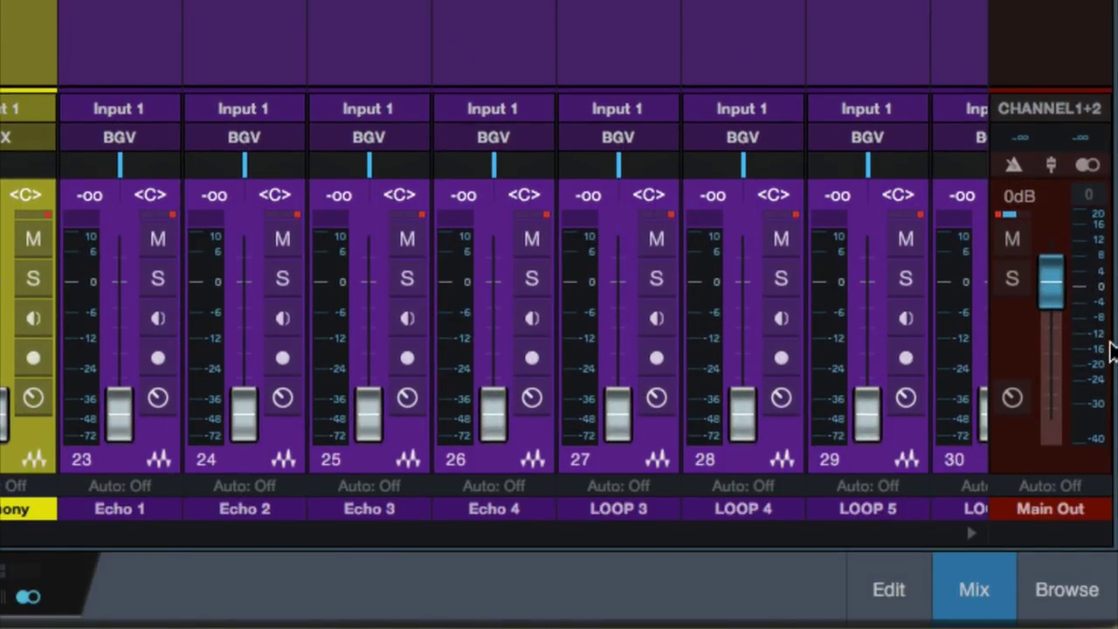
Step: Select the Main Out channel and examine its level meter scale around 0 dB
right_click(1110, 349)
left_click(1104, 297)
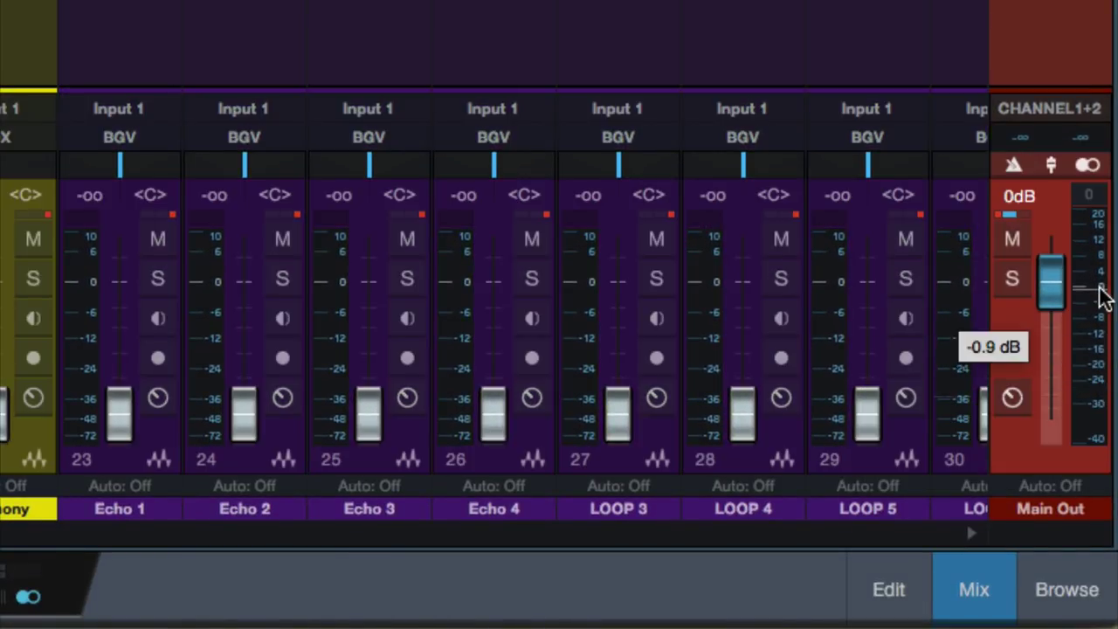
right_click(1102, 297)
left_click(1091, 301)
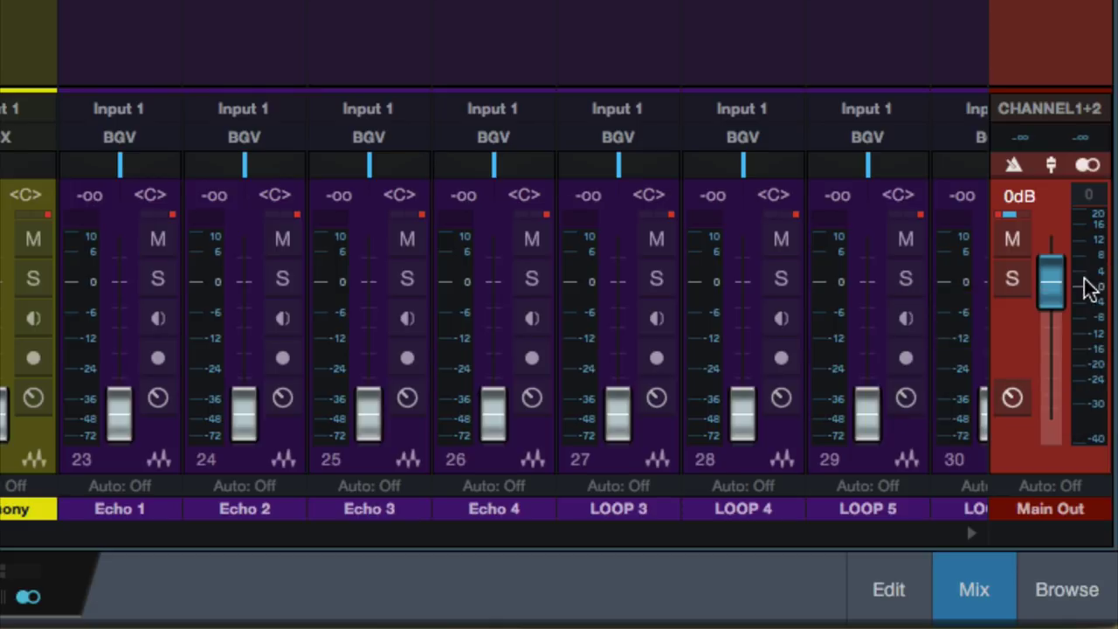
mouse_move(1084, 289)
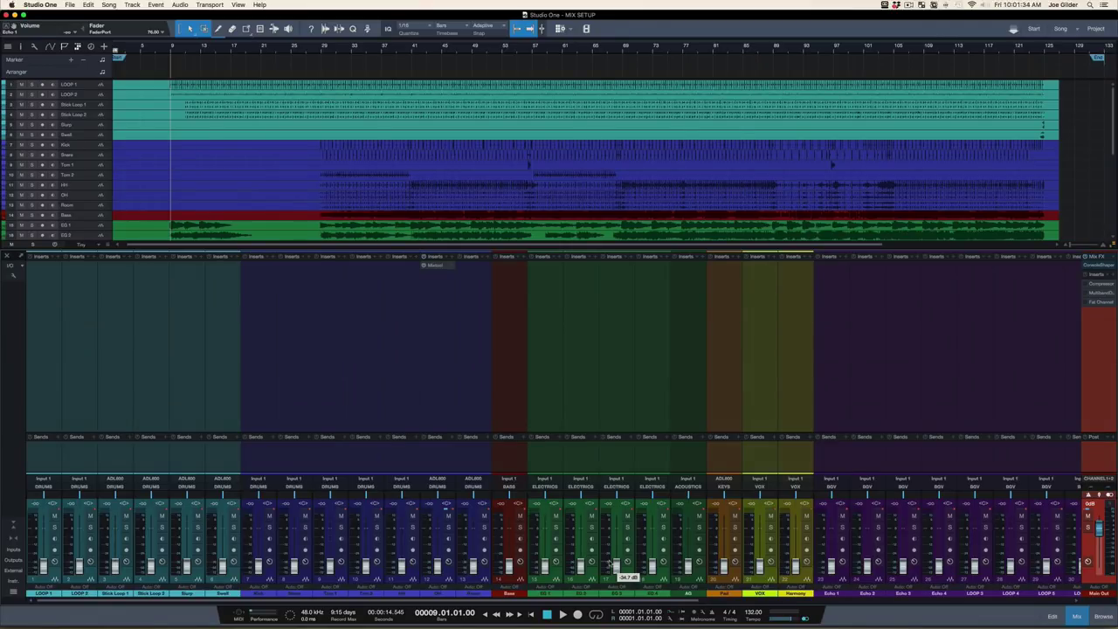
Step: Select the track channels LOOP 1 through LOOP 9 together and pull their faders fully down to -∞
scroll(697, 455, "right", 5)
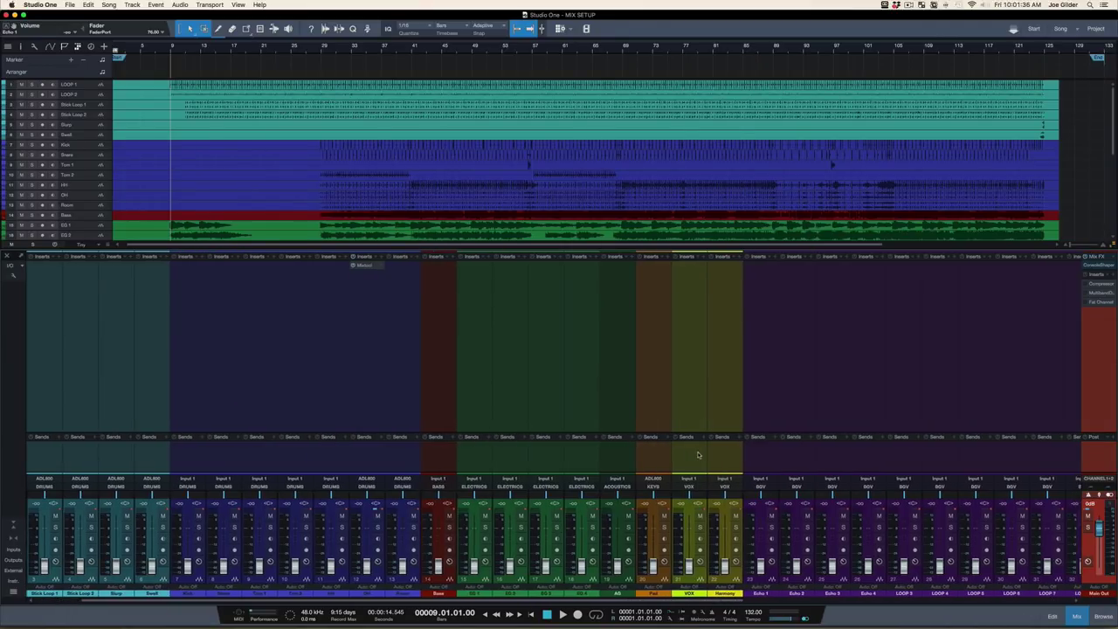
scroll(698, 455, "right", 10)
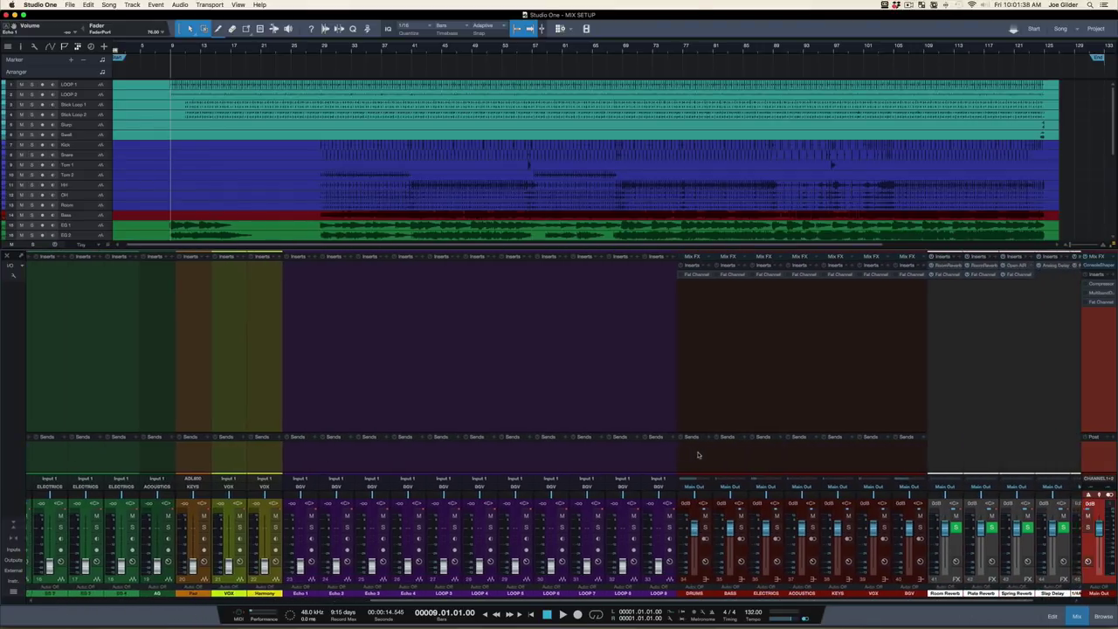
left_click(650, 463)
scroll(629, 459, "left", 15)
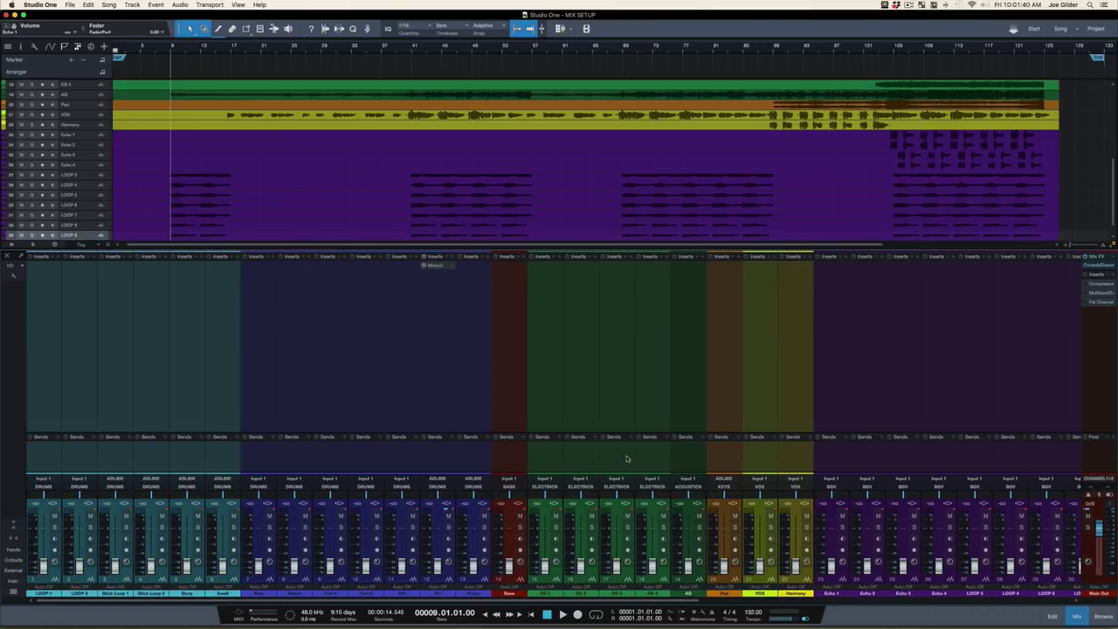
left_click(35, 461, "shift")
mouse_move(49, 564)
left_mouse_down()
mouse_move(46, 537)
mouse_move(49, 578)
left_mouse_up()
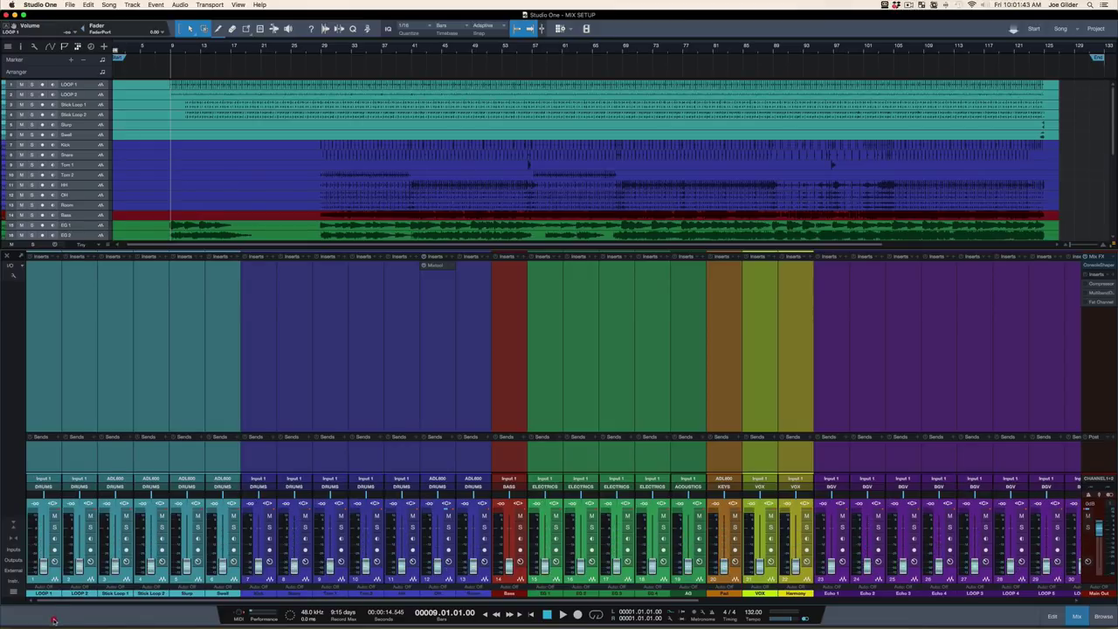
left_click(466, 360)
scroll(465, 360, "right", 8)
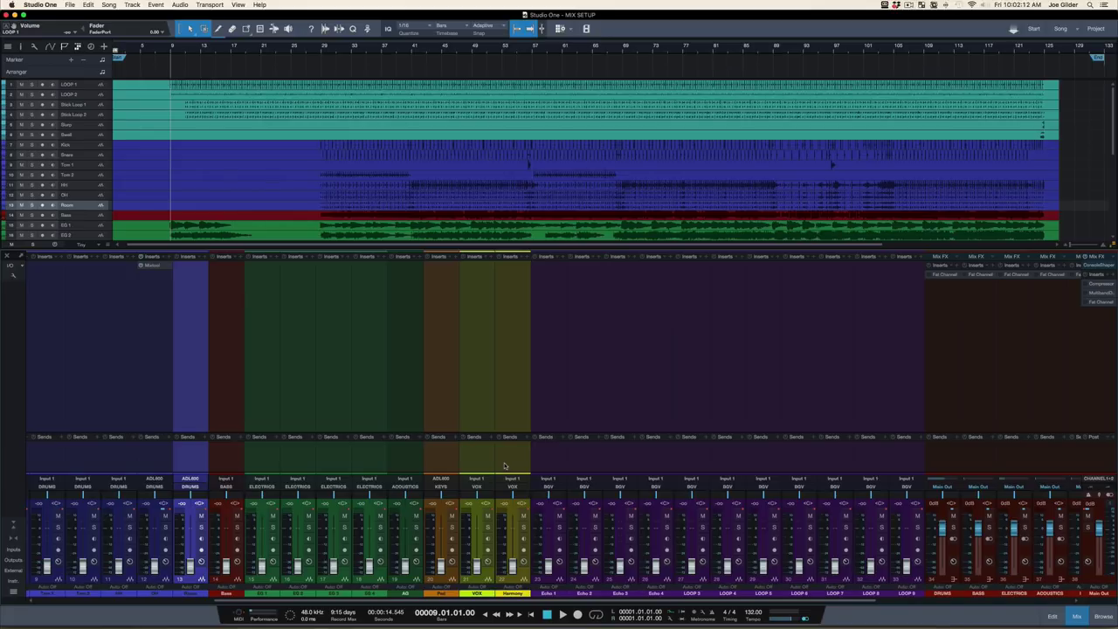
scroll(489, 393, "left", 8)
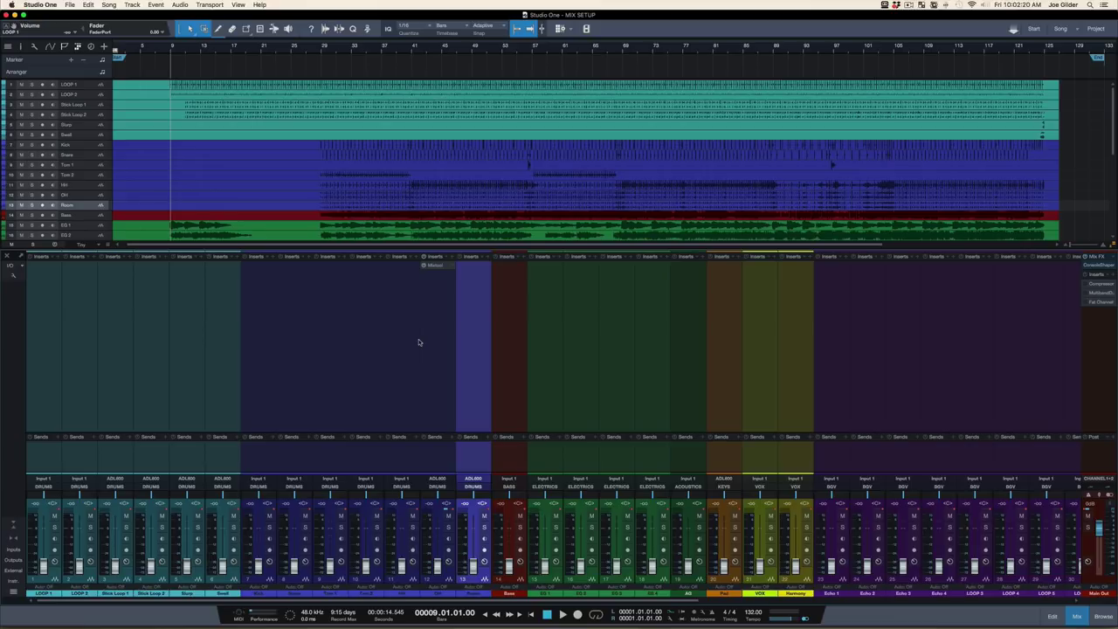
Step: Hide the mixer console and play the song from about bar 105
key("F3")
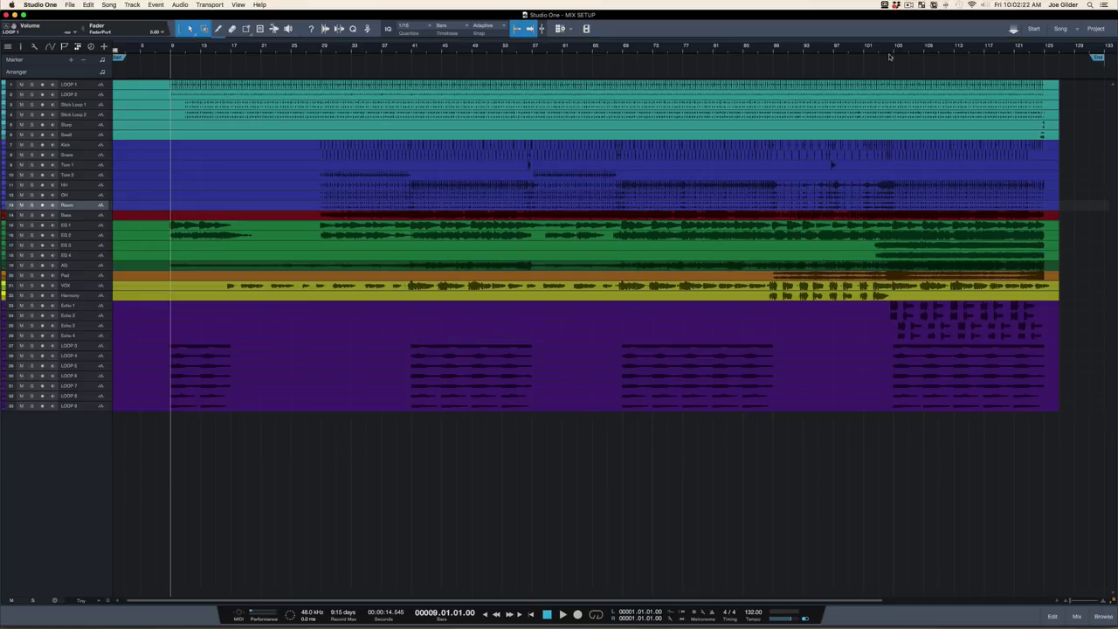
left_click(894, 48)
key("space")
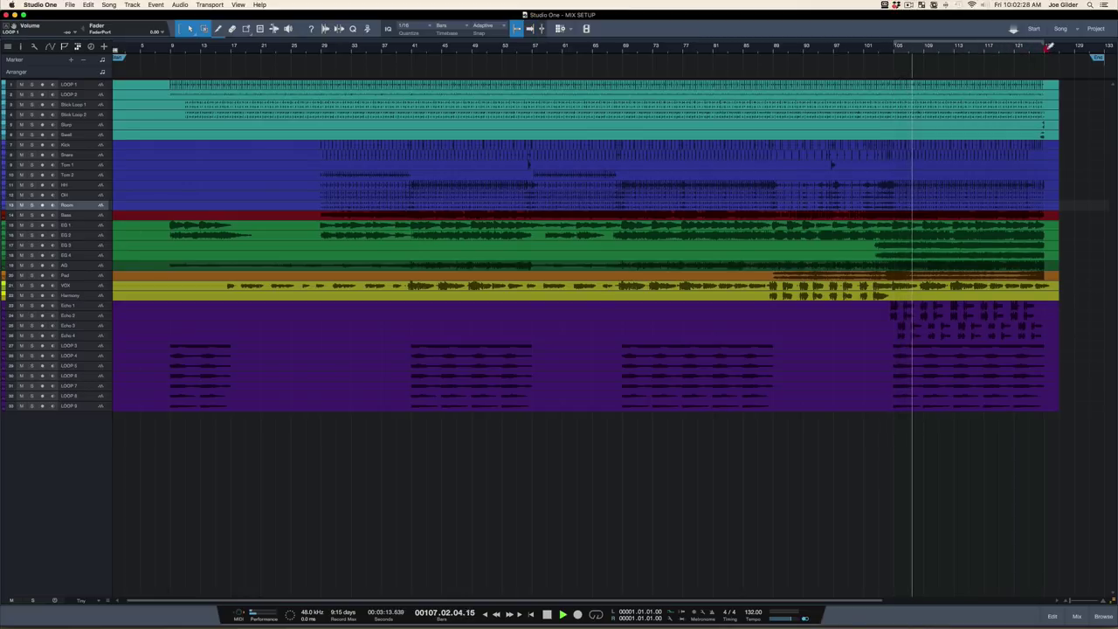
Step: Loop playback over bars 105 to 125 and show the mixer console again
left_click(930, 48)
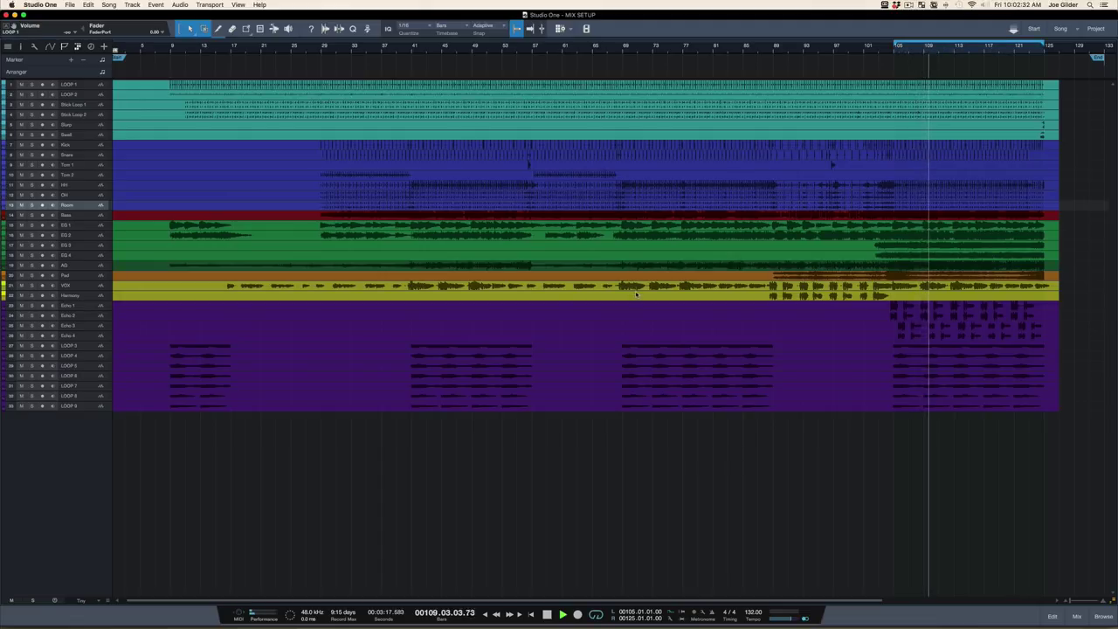
key("F3")
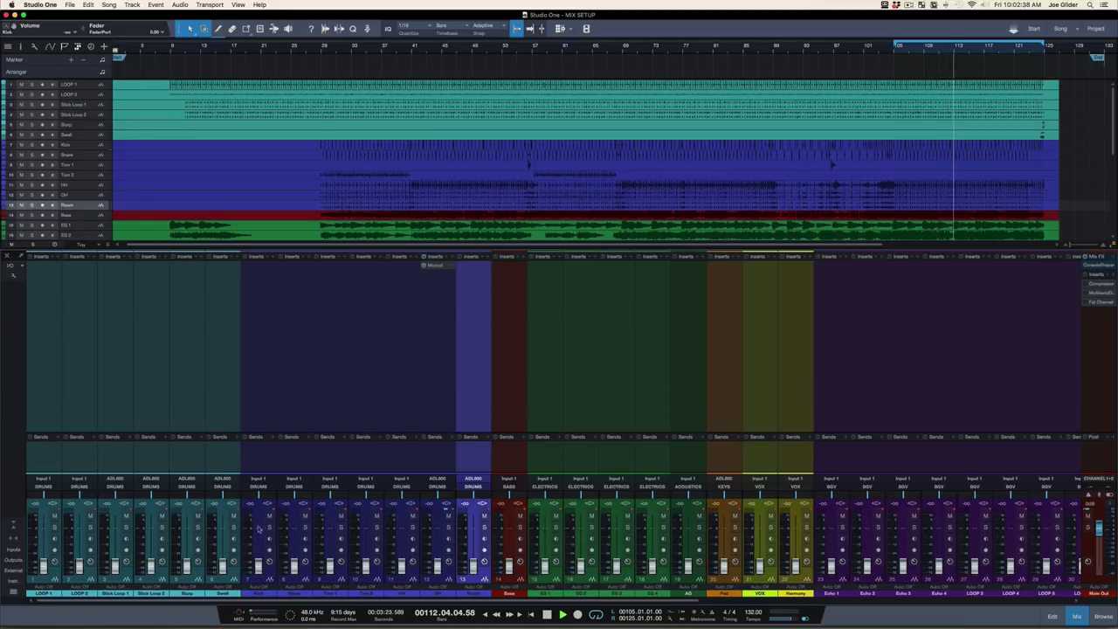
Step: Raise the Kick, Snare, OH, Room and HH faders to levels between about -9 and -6 dB
left_click(259, 458)
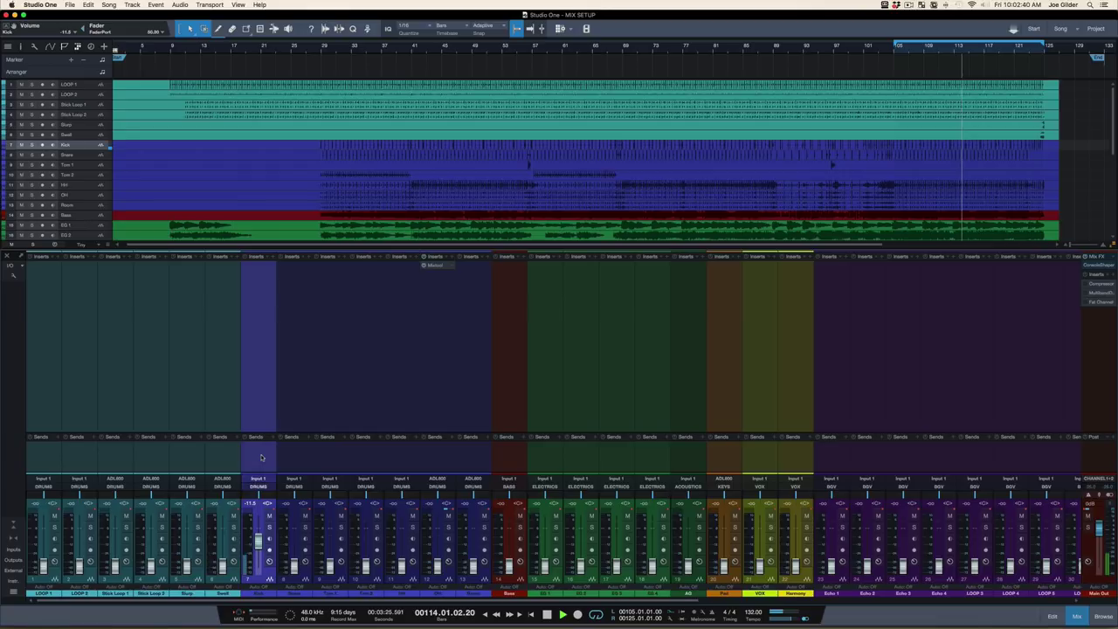
left_click(308, 455)
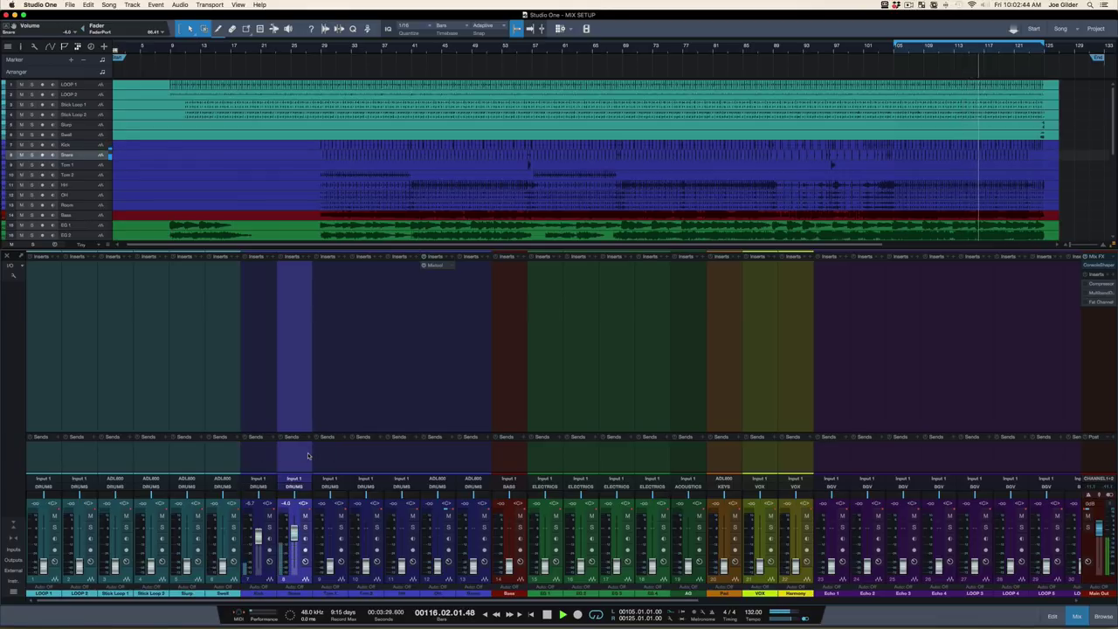
left_click(433, 456)
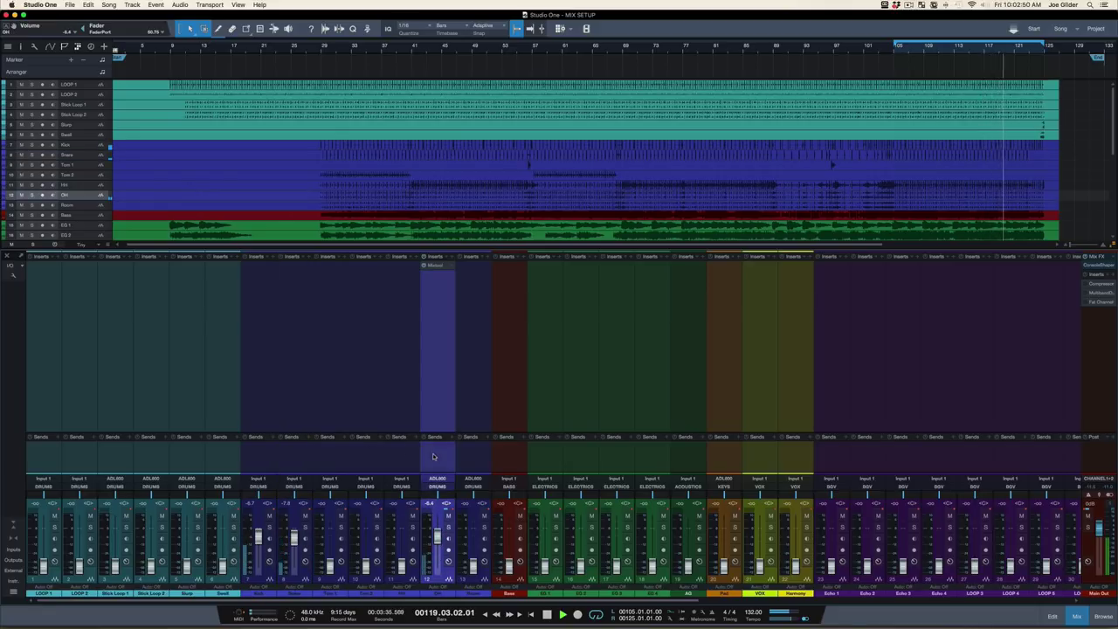
left_click(474, 463)
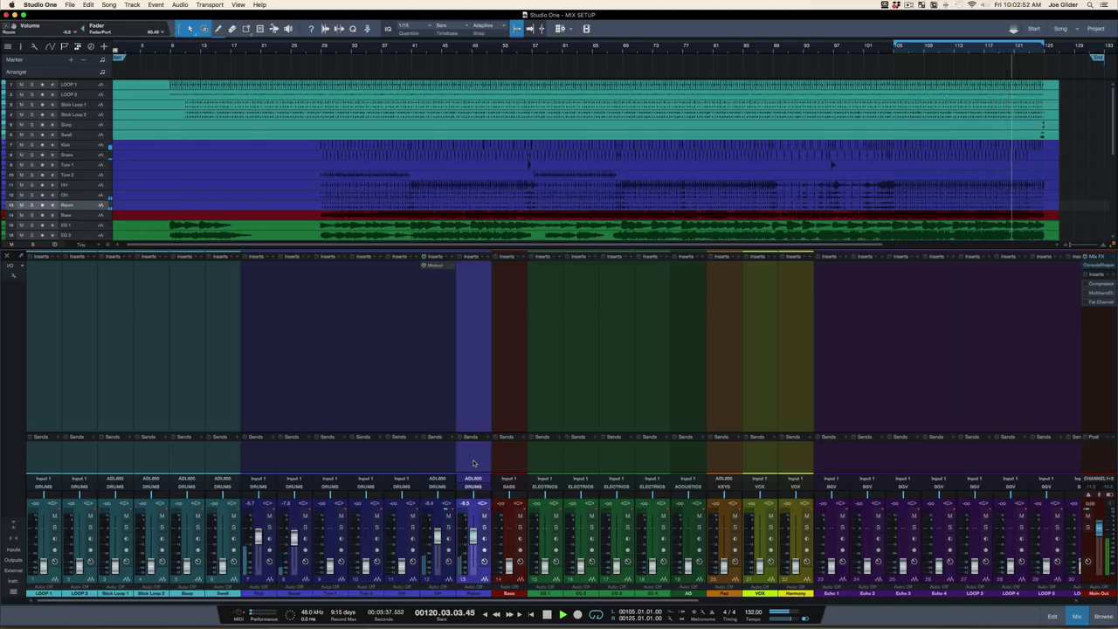
left_click(404, 464)
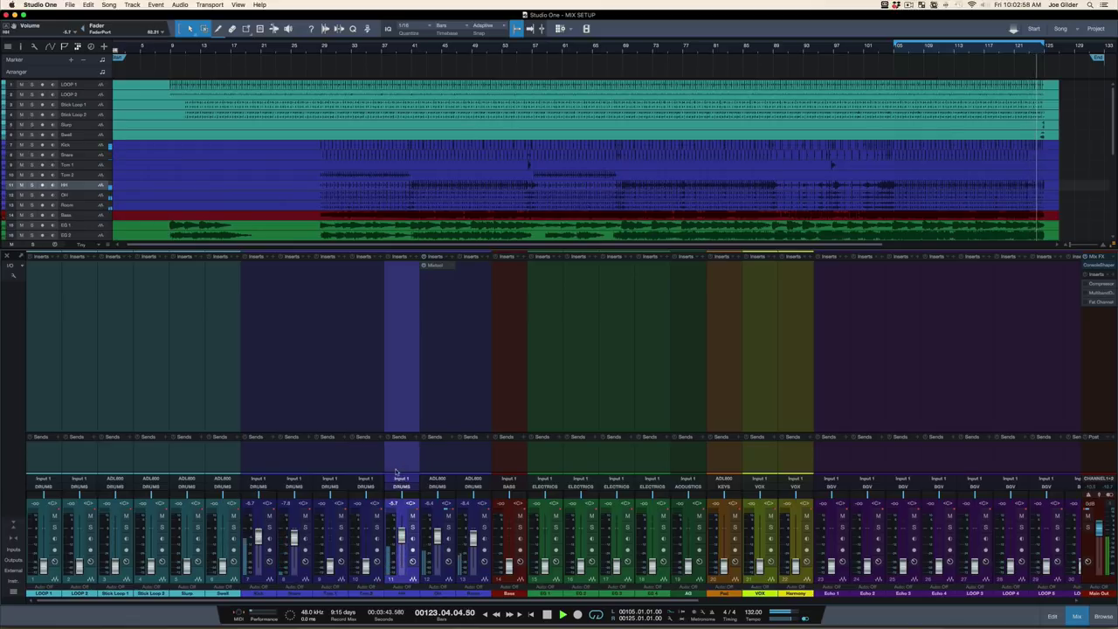
Step: Pan HH partly left, Tom 1 hard left and Tom 2 hard right, and raise both tom faders together to about -6.2 dB
left_click_drag(392, 497, 393, 500)
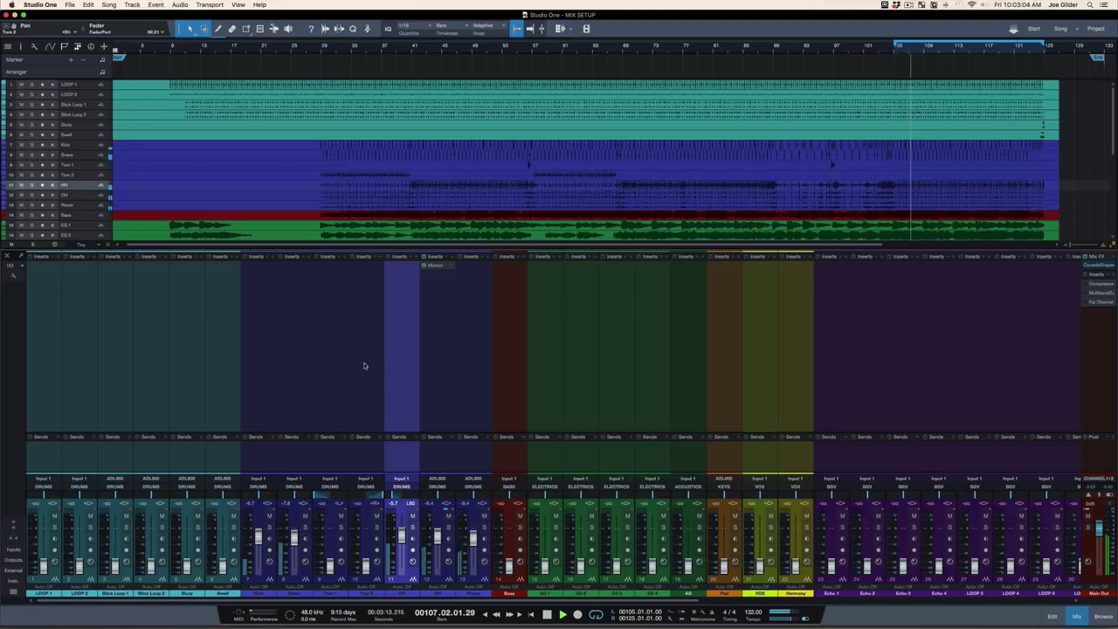
left_click(336, 449)
left_click(365, 457, "shift")
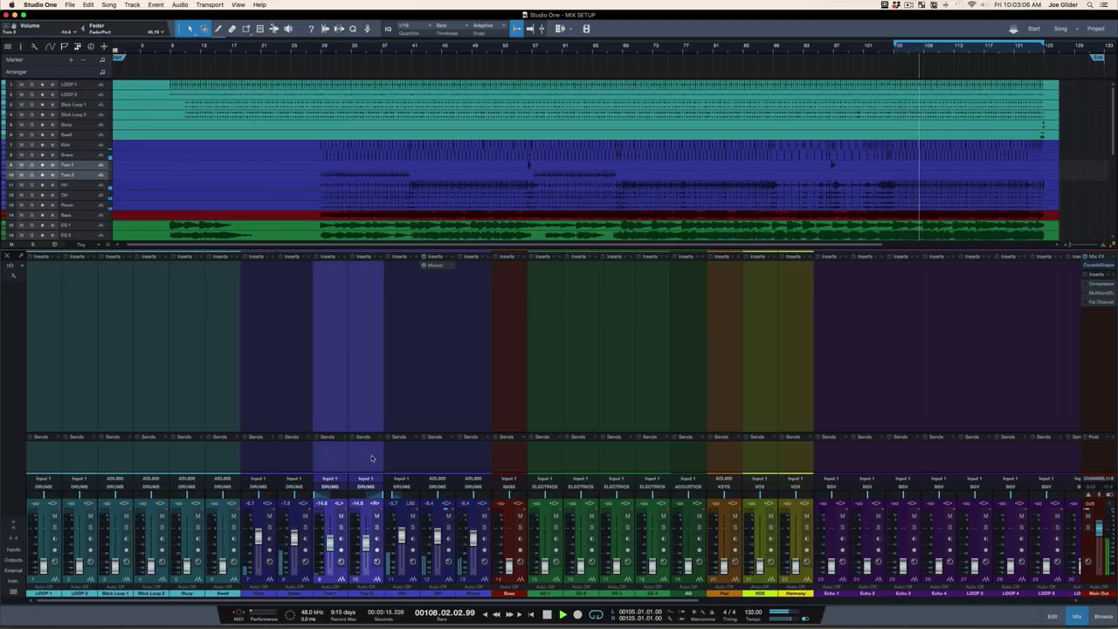
Step: Play from about bar 57 and raise Tom 2 slightly above 0 dB and Tom 1 to 0 dB
left_click(527, 52)
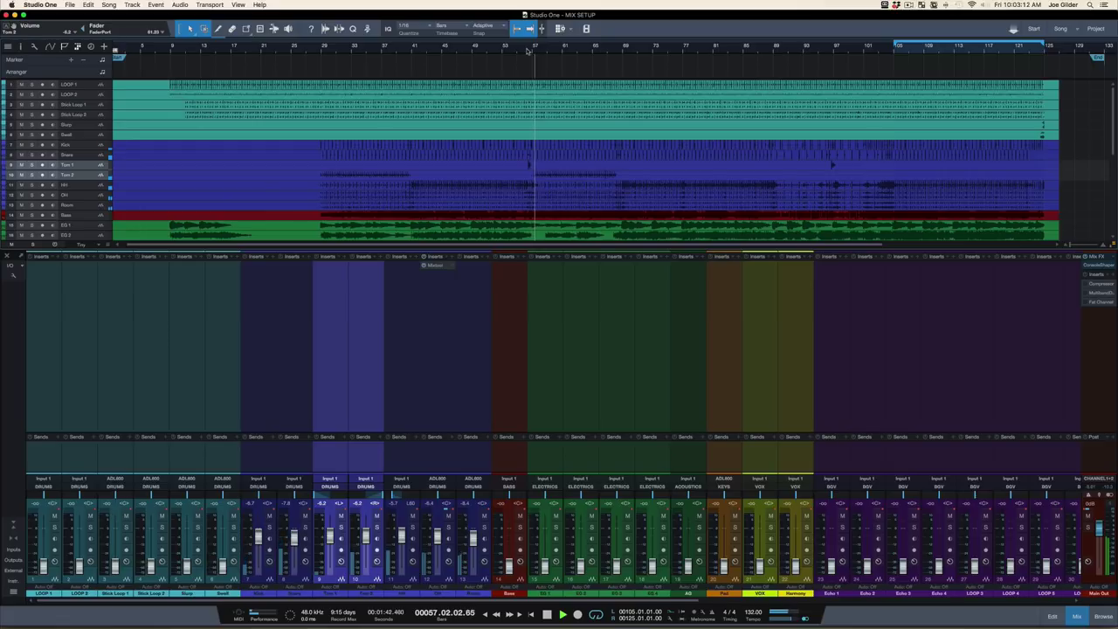
left_click(366, 457)
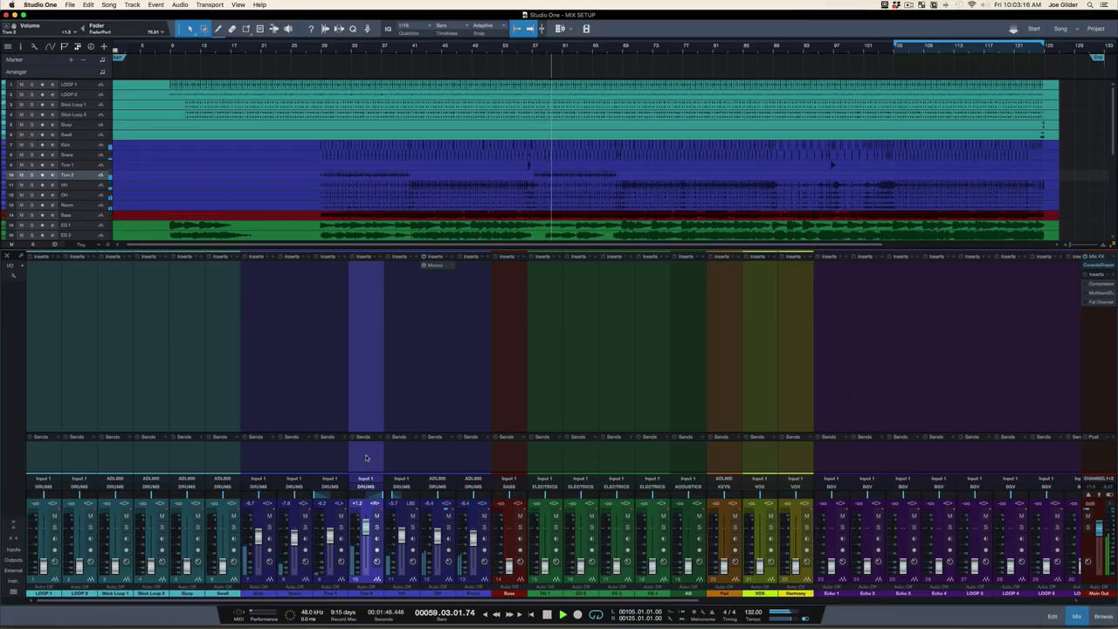
left_click(340, 459)
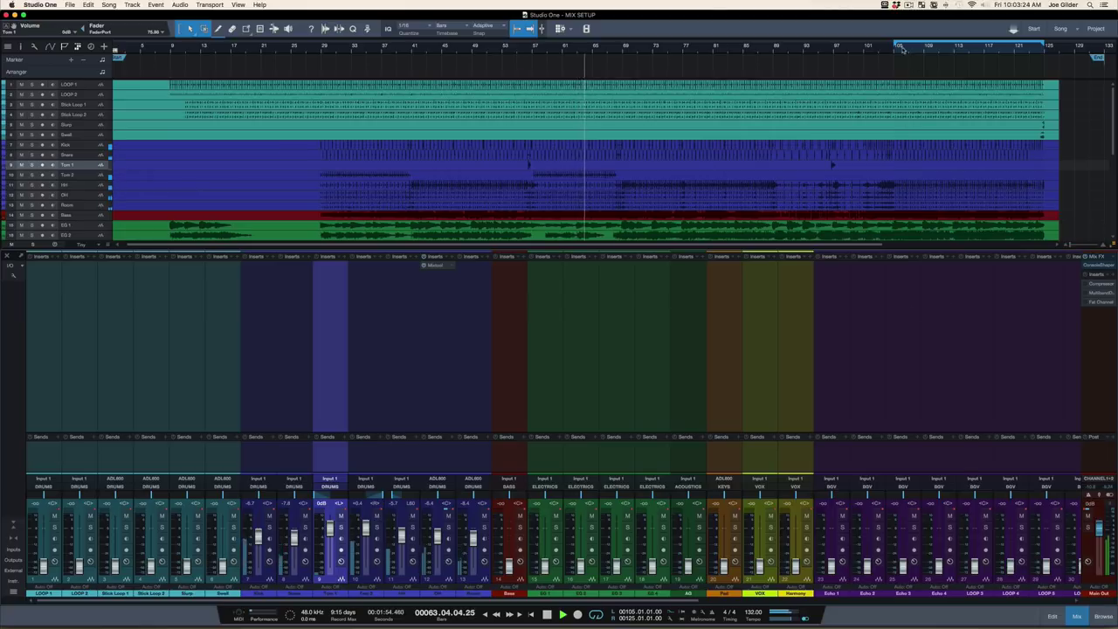
Step: Return playback to the loop start, raise the Bass fader to about -8.3 dB and lower HH to about the same level
key("KP_1")
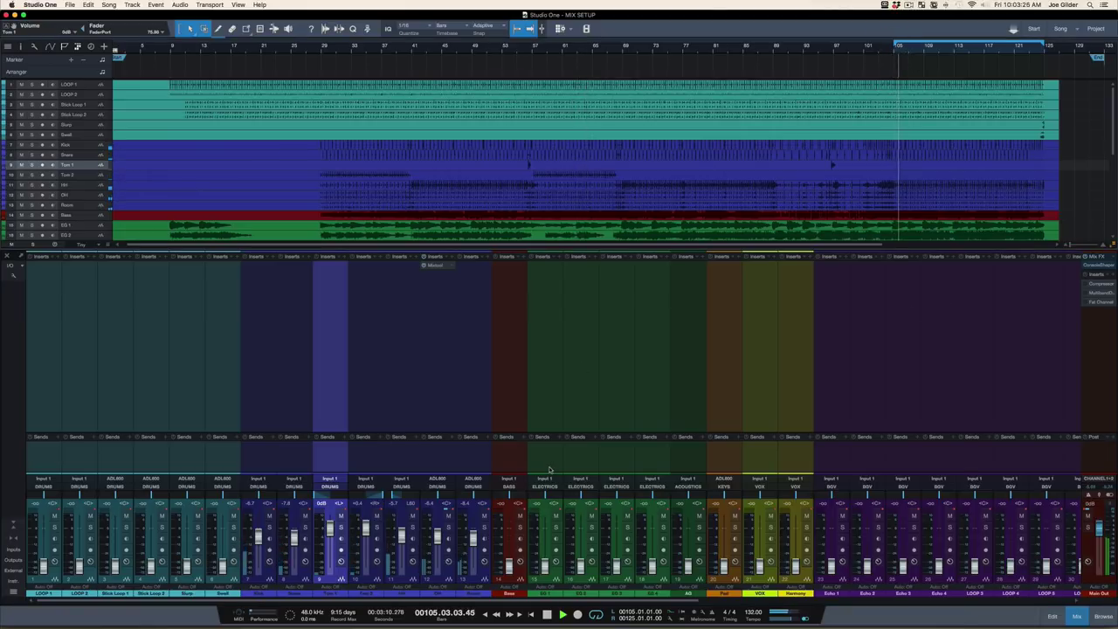
left_click_drag(510, 566, 509, 540)
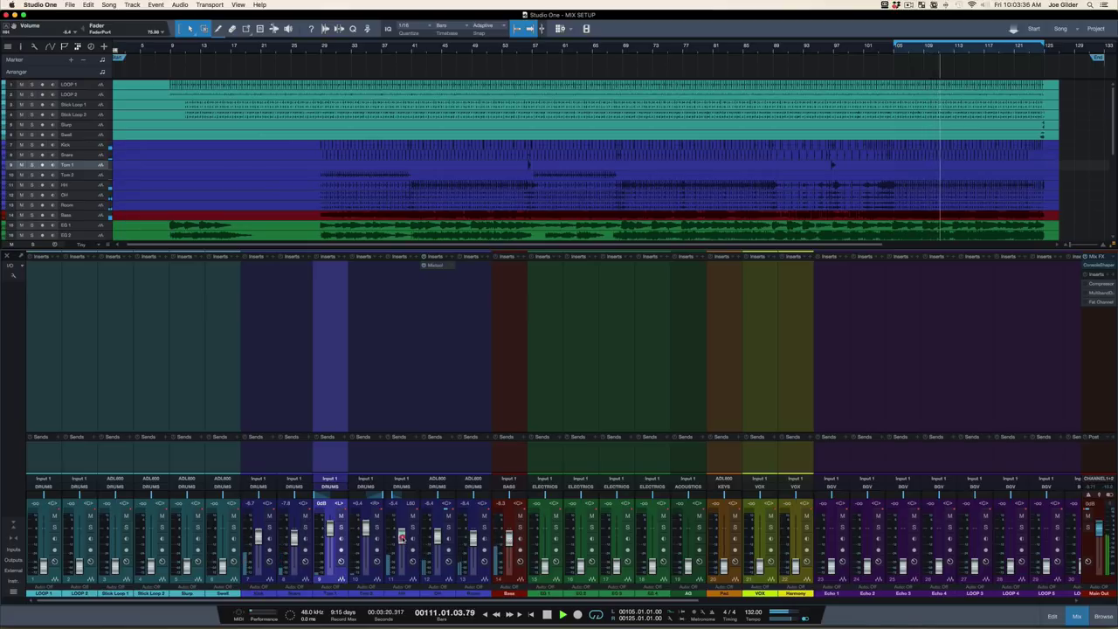
left_click_drag(403, 537, 402, 541)
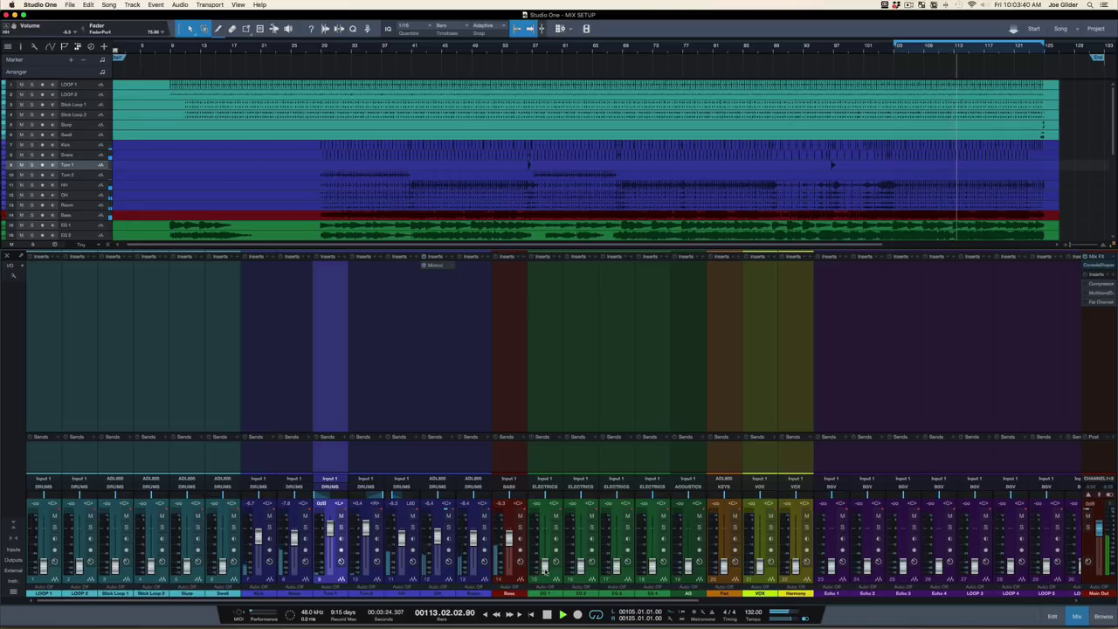
Step: Raise EG 1 to about -2.1 dB panned hard left, and EG 2 to about -4.3 dB panned hard right
left_click_drag(545, 568, 542, 522)
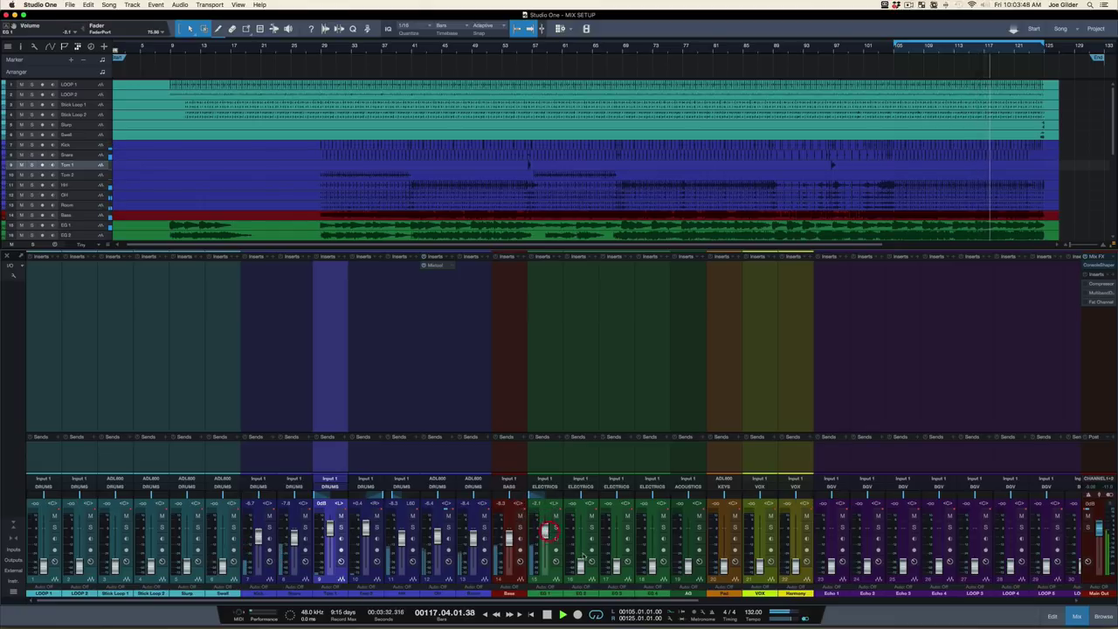
left_click_drag(580, 566, 583, 524)
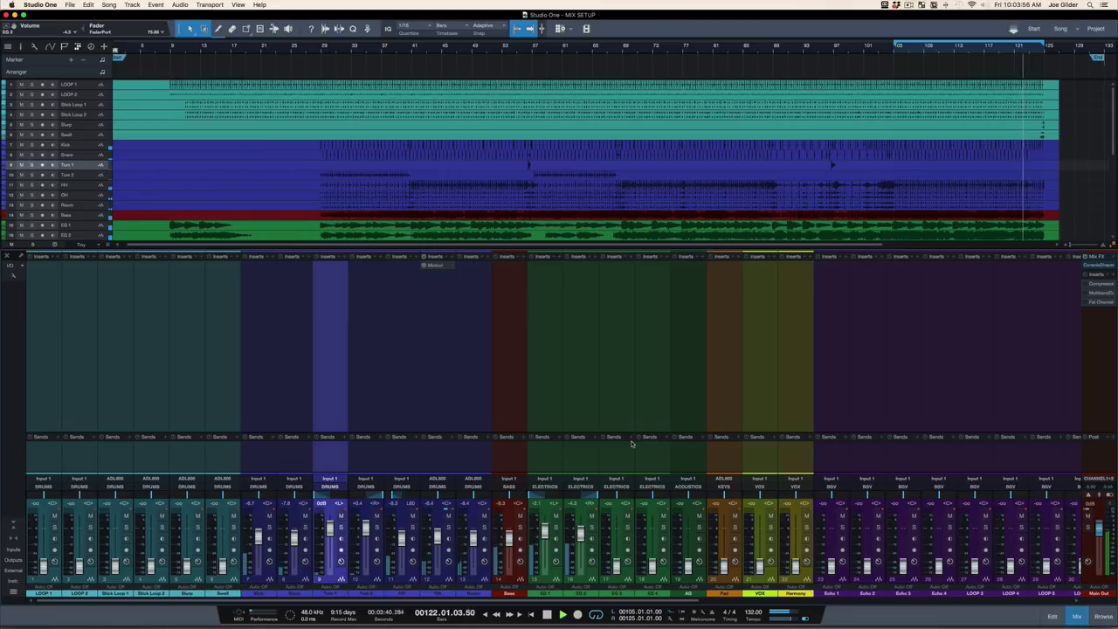
Step: Raise EG 3 to about -1.3 dB panned hard left, and bring up EG 4 to a slightly lower level panned hard right
scroll(767, 221, "down", 2)
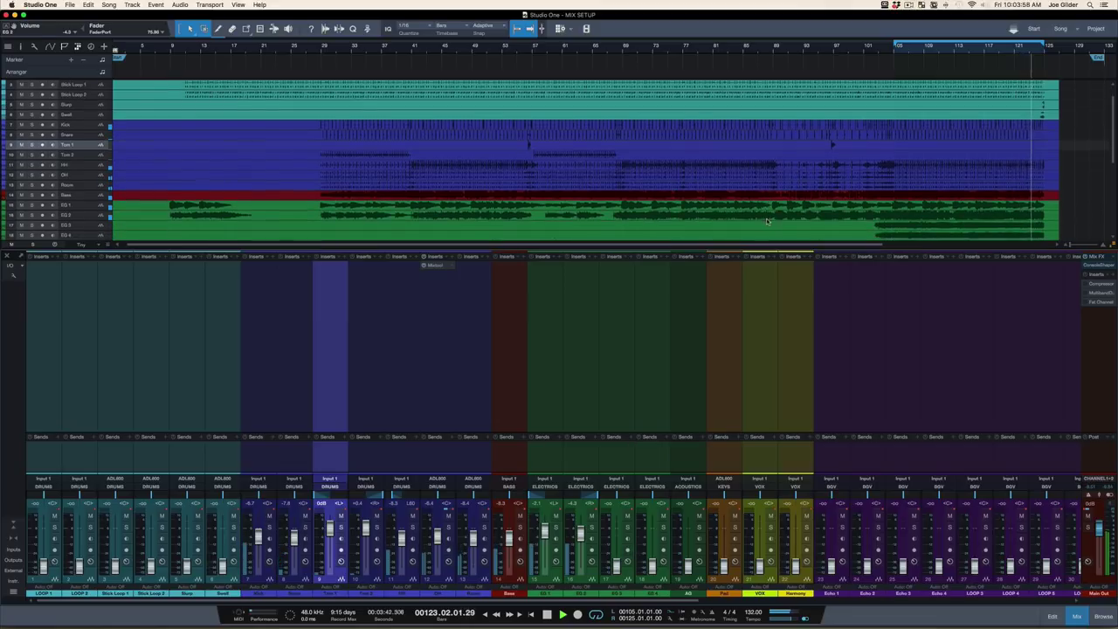
scroll(767, 221, "down", 4)
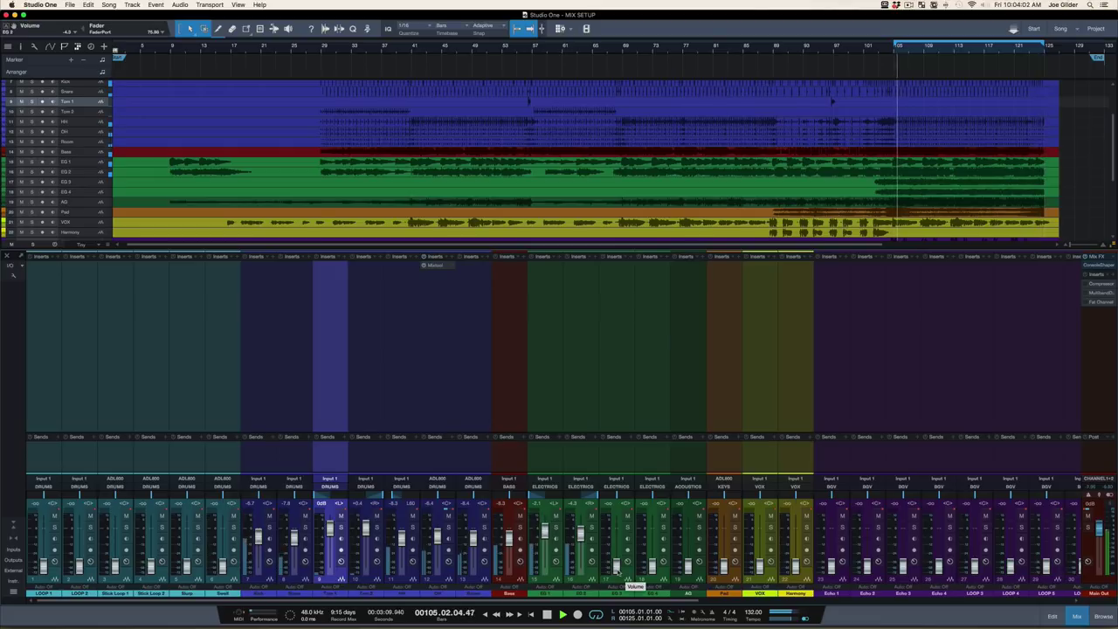
left_click_drag(617, 568, 616, 529)
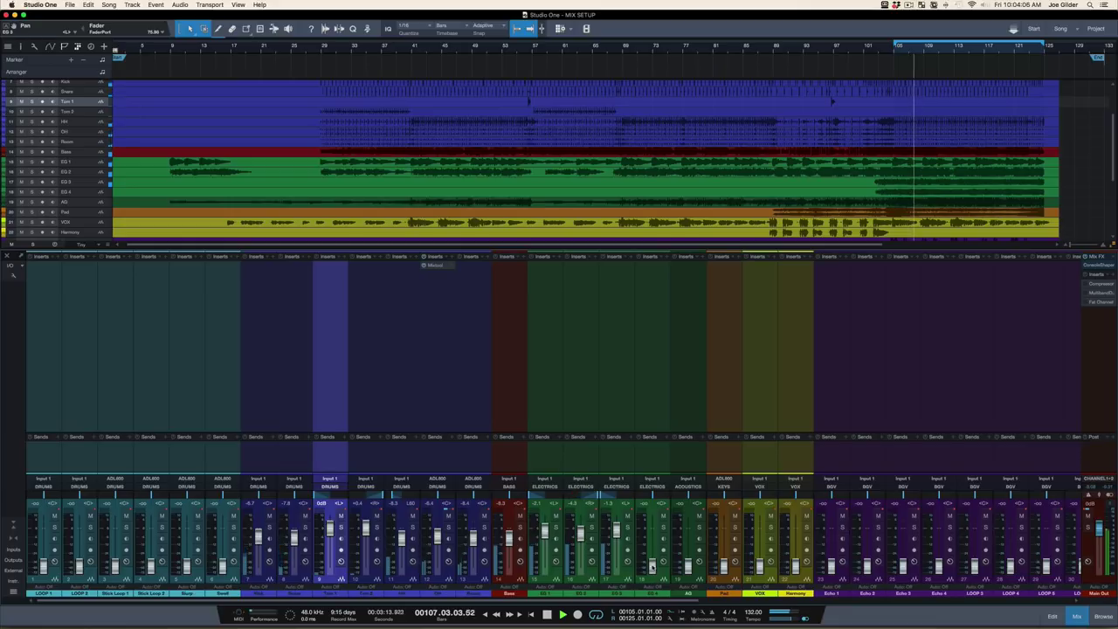
left_click_drag(651, 566, 653, 531)
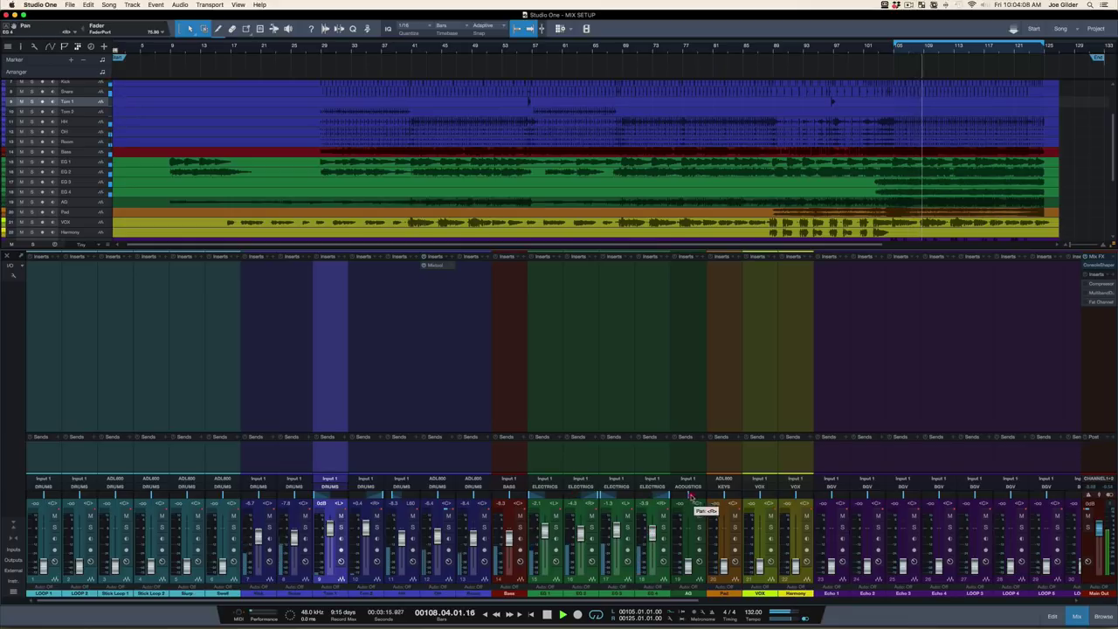
Step: Solo EG 3 and EG 4 to compare them, and raise the EG 4 fader to about -1.7 dB
left_click(663, 527)
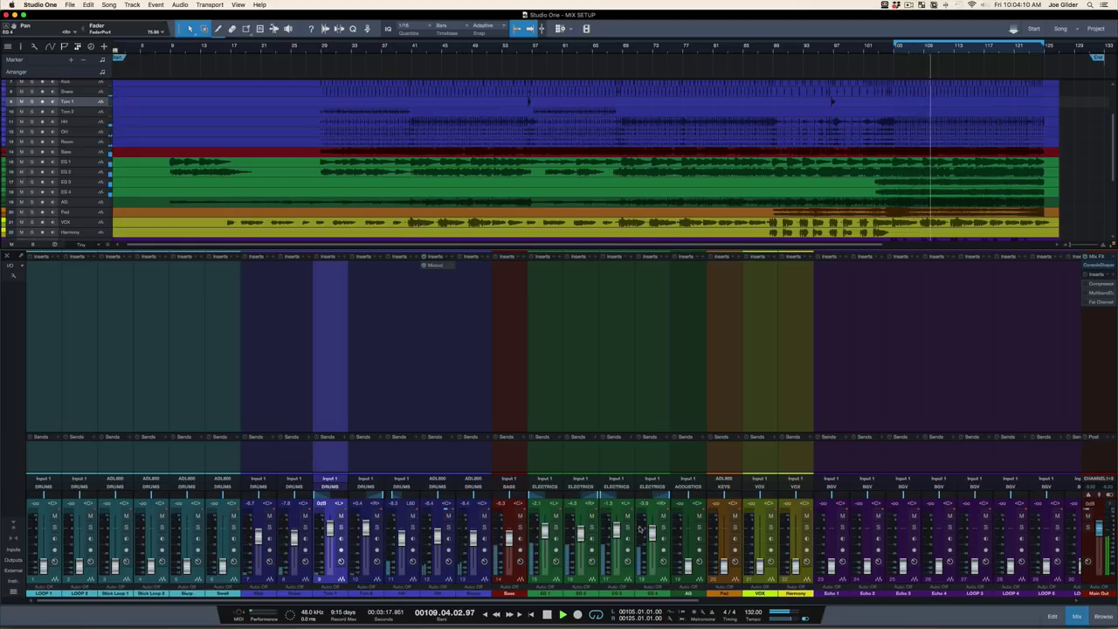
left_click(627, 527)
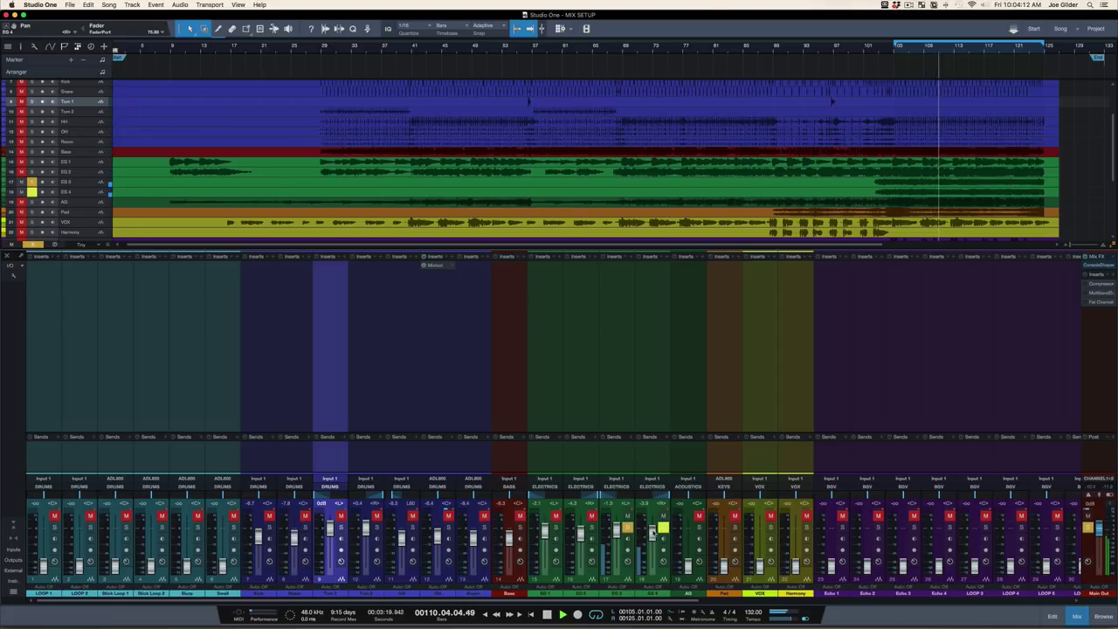
left_click(663, 528)
left_click(663, 528)
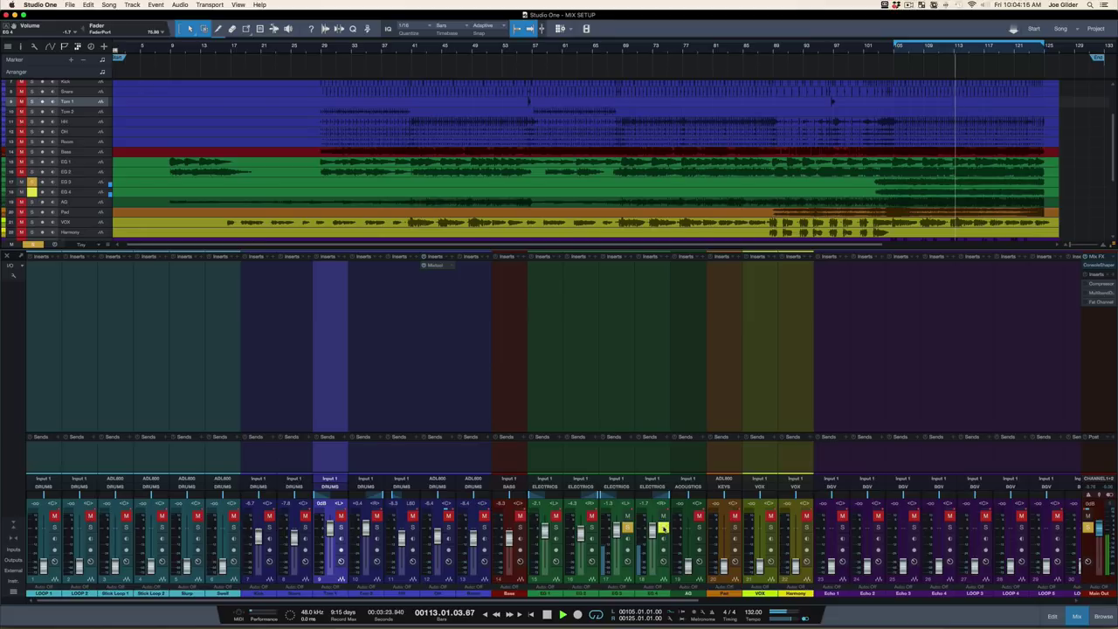
Step: Turn off solo on EG 3 and EG 4, clear solo safe on EG 4, and select the AG channel
left_click(663, 528)
left_click(663, 529)
left_click(662, 528)
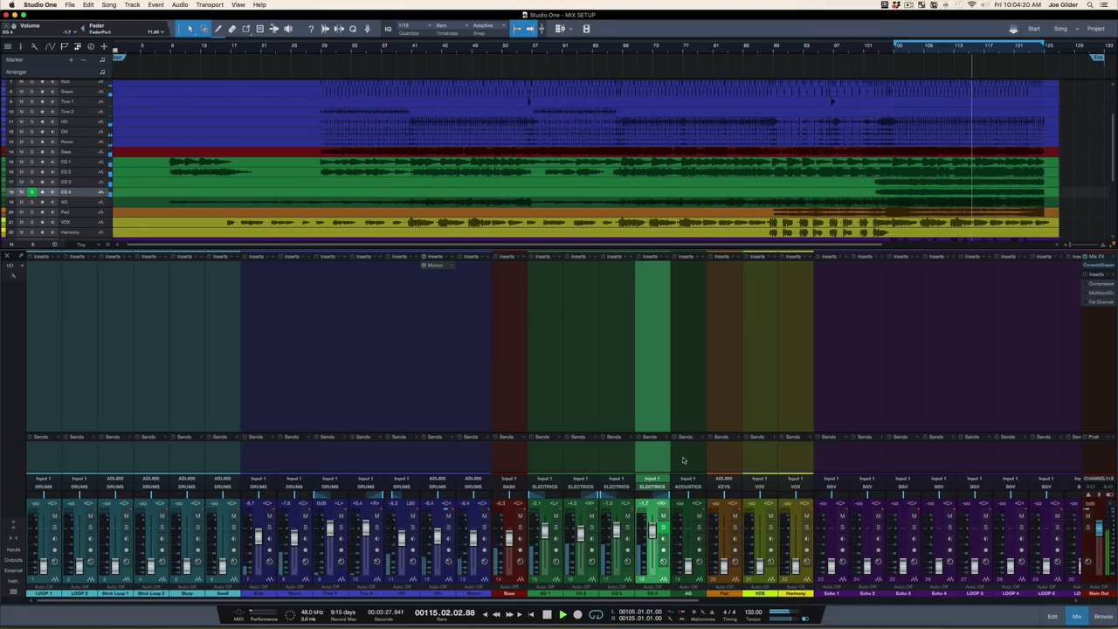
key("Down")
left_click(663, 529)
left_click(663, 529)
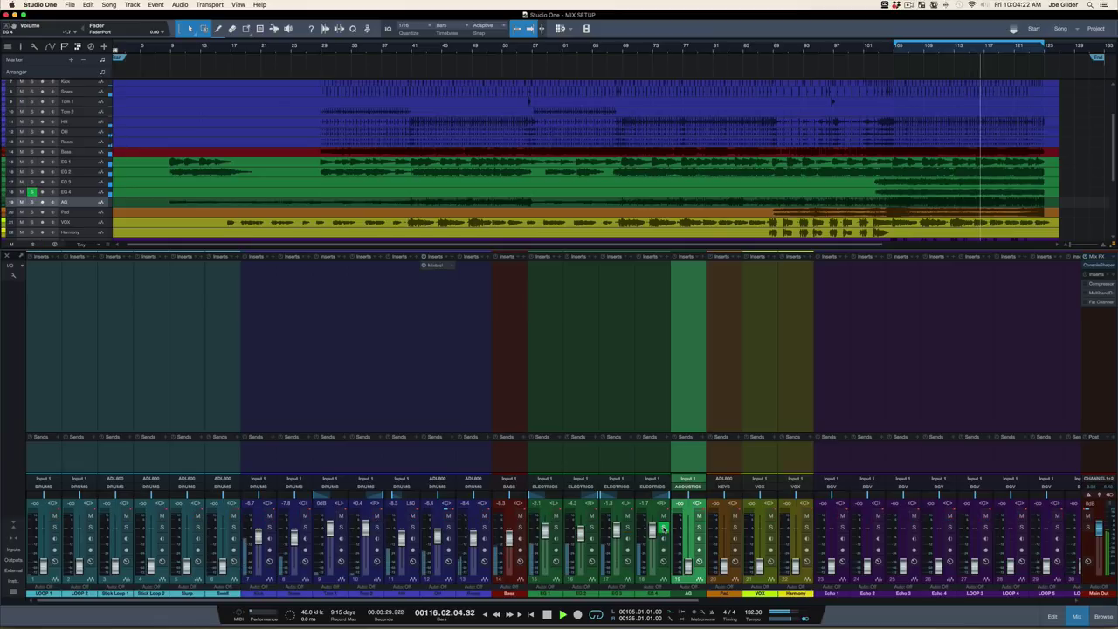
left_click(663, 529)
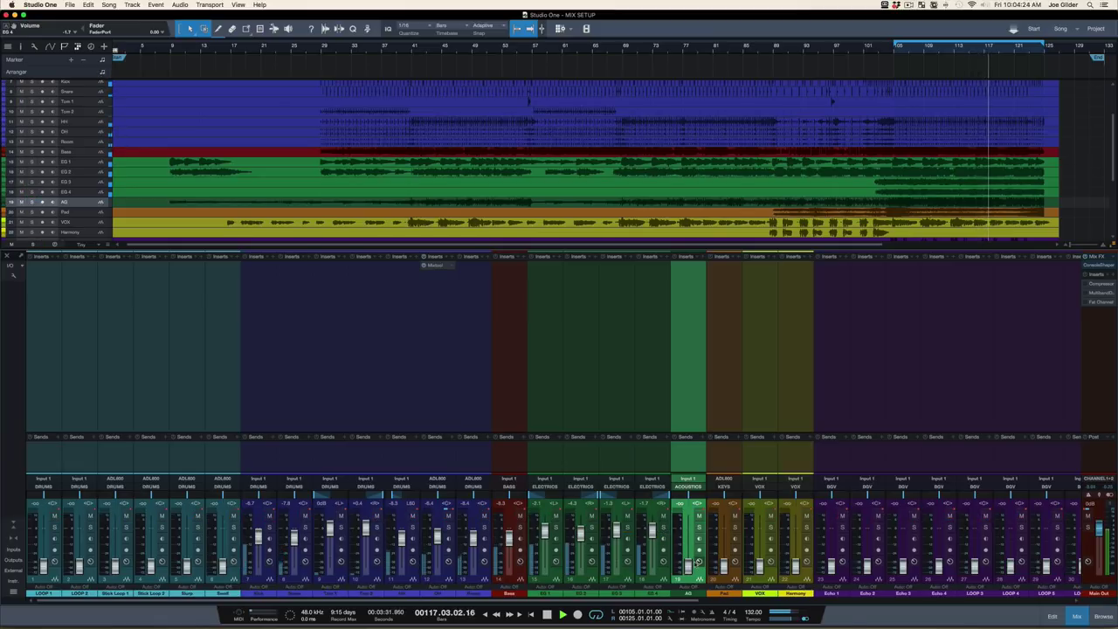
Step: Raise the AG fader to about -5.4 dB, Pad to about -5.7 dB and VOX to about +0.5 dB
left_click_drag(689, 563, 723, 537)
scroll(734, 427, "right", 3)
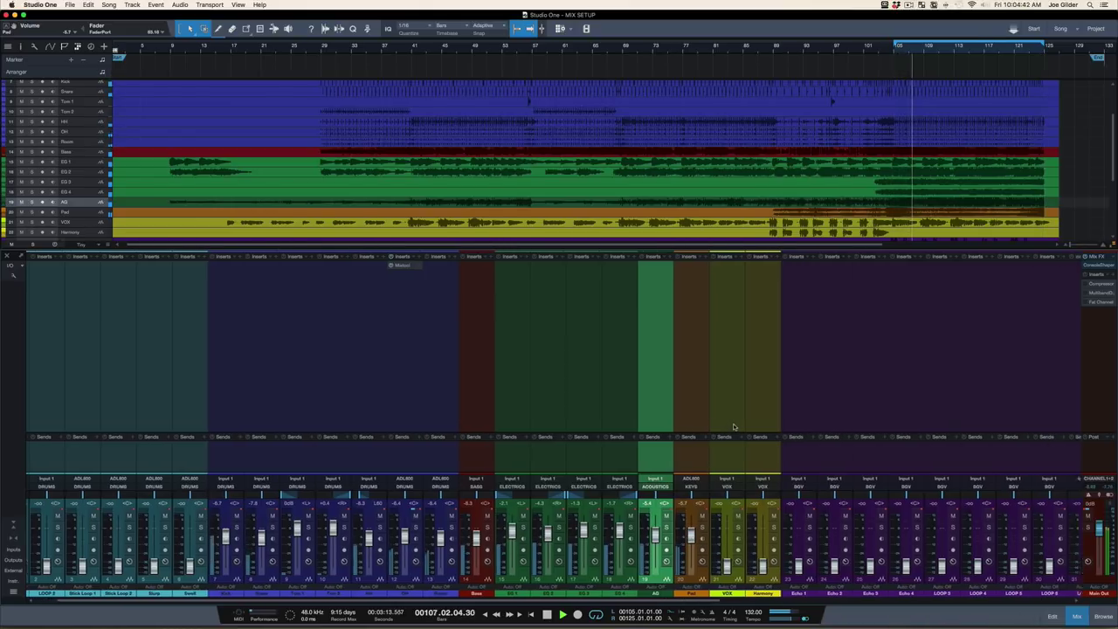
left_click_drag(712, 566, 712, 526)
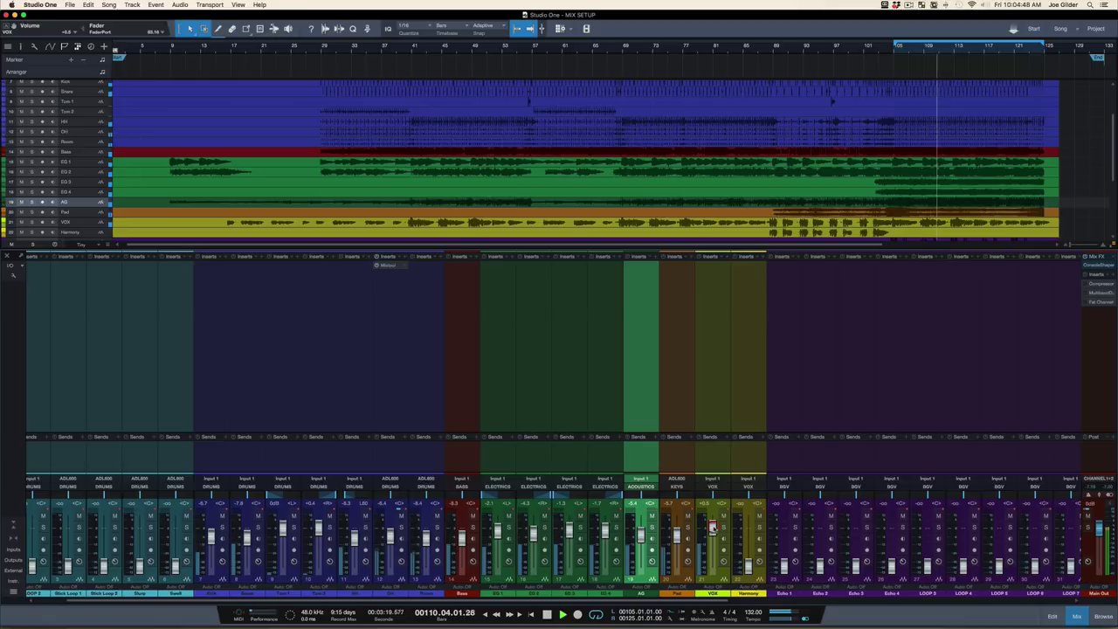
Step: Restart playback from bar 105 and fine-tune the VOX fader to a few decibels above 0 dB
left_click(711, 526)
key("space")
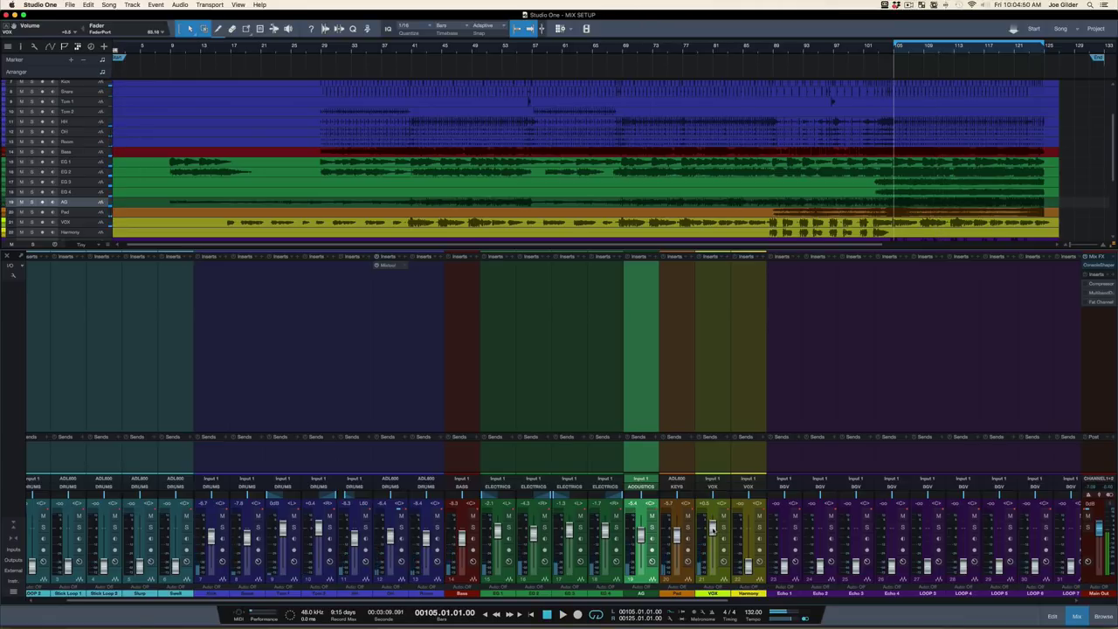
key("space")
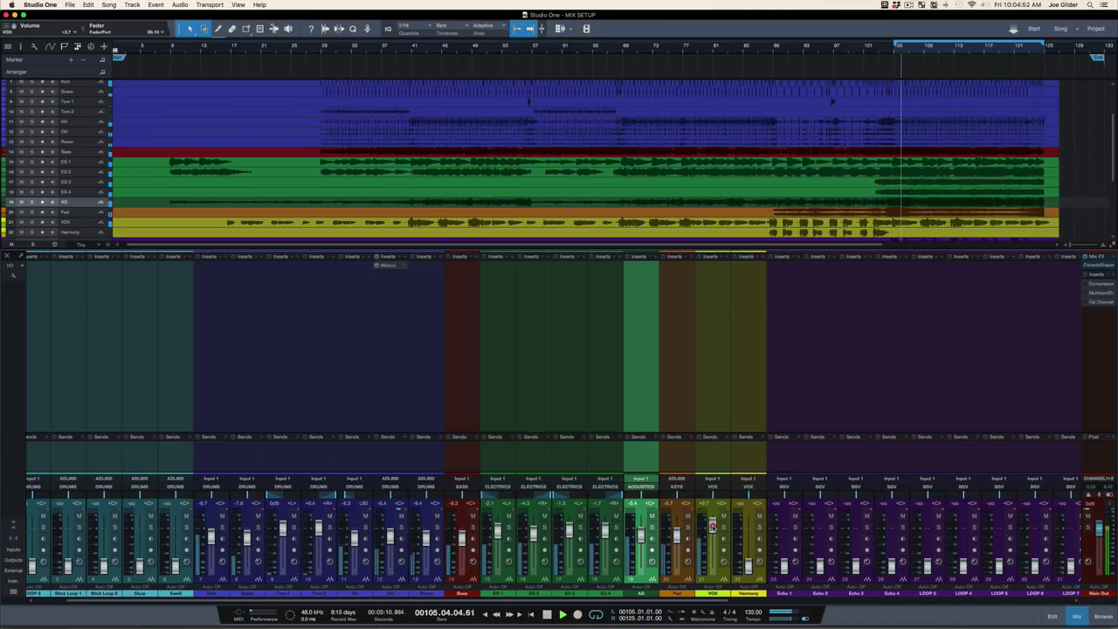
left_click_drag(713, 525, 712, 522)
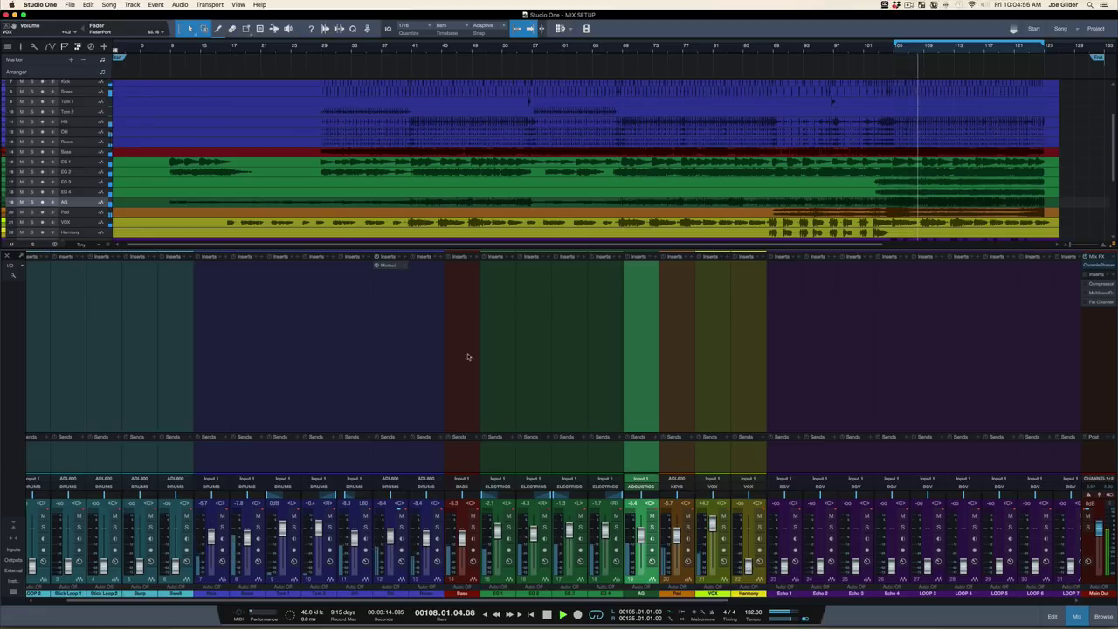
scroll(468, 356, "left", 2)
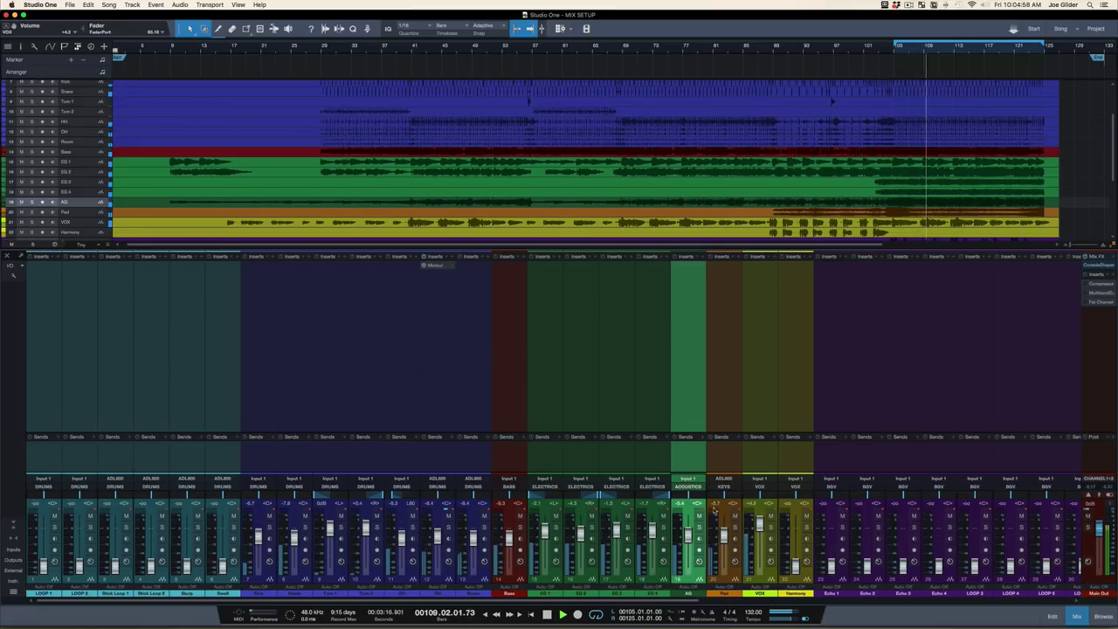
left_click_drag(759, 523, 761, 524)
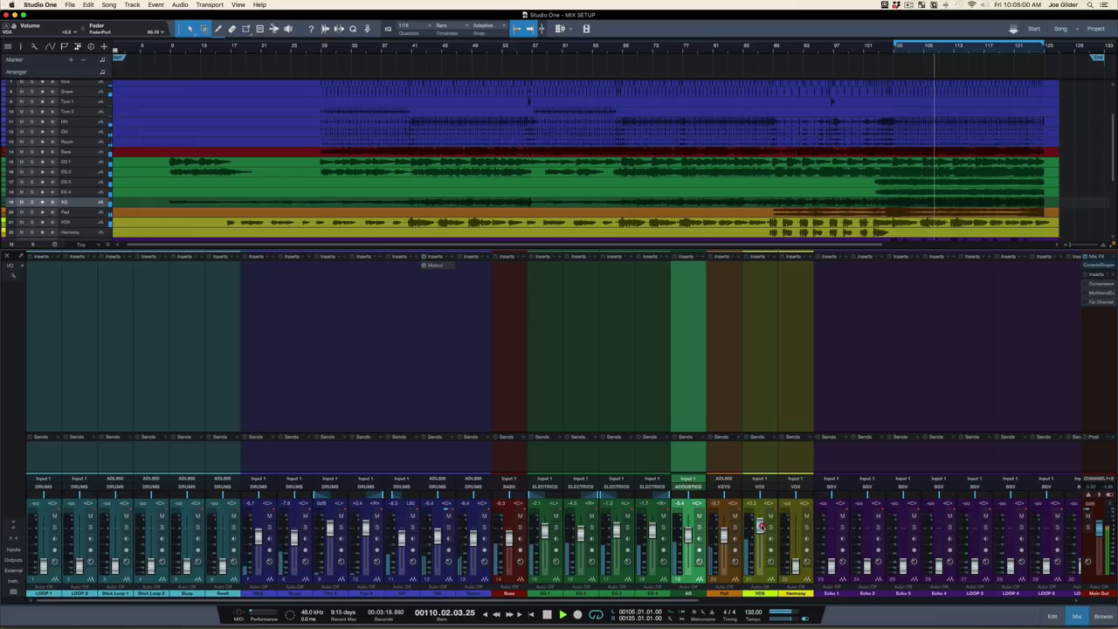
Step: Select the loop channels from LOOP 1 to Swell, solo only LOOP 1 and raise its fader to about -2.1 dB
left_click(225, 395)
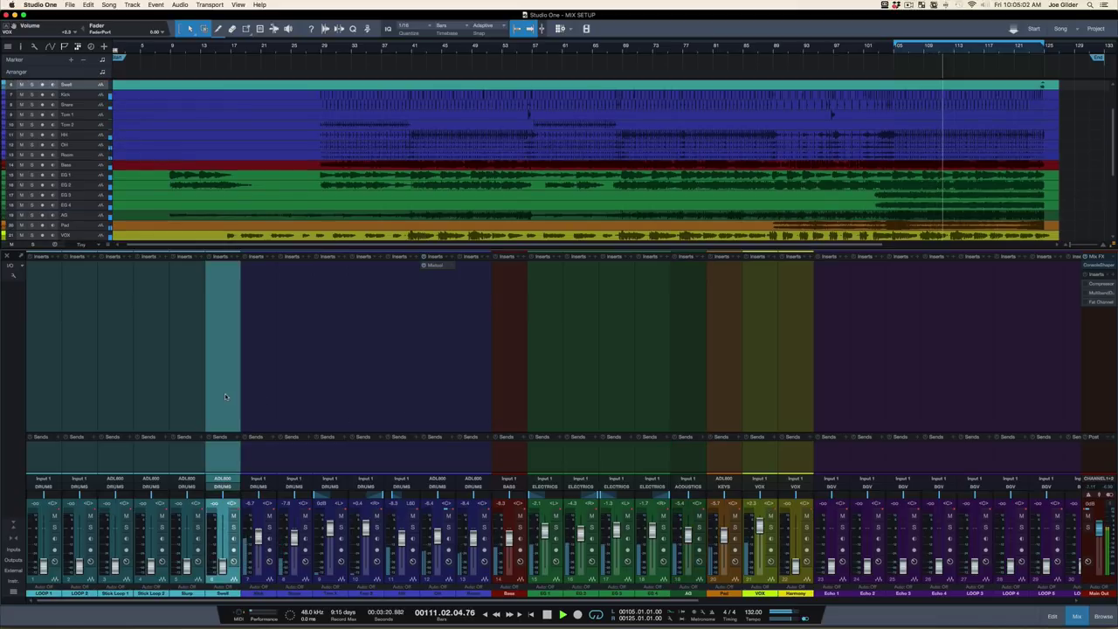
left_click(44, 349, "shift")
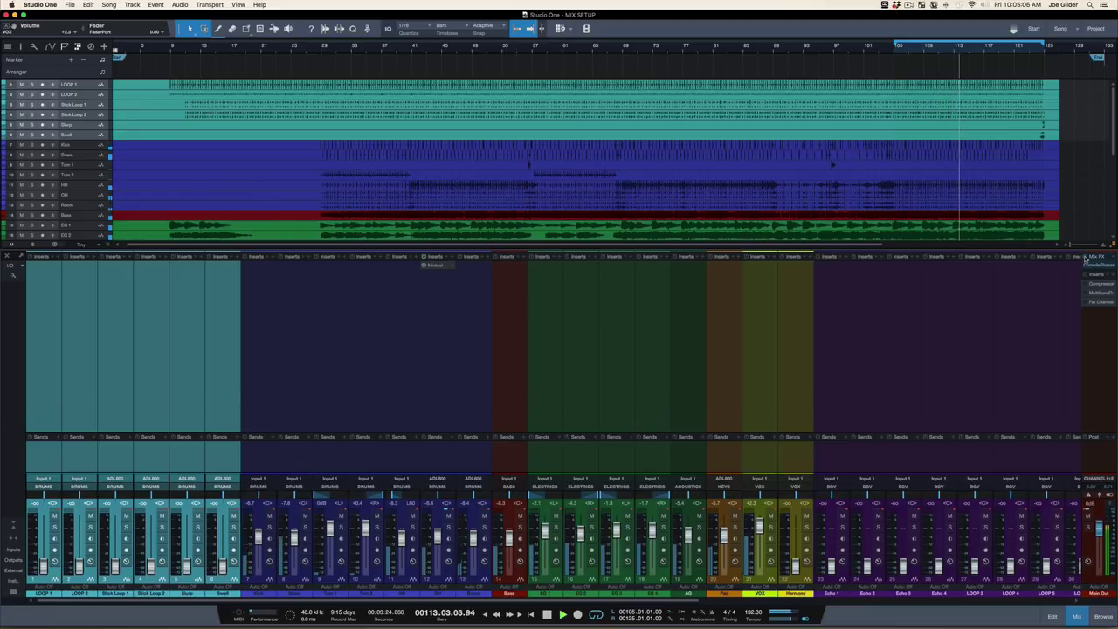
left_click(78, 430)
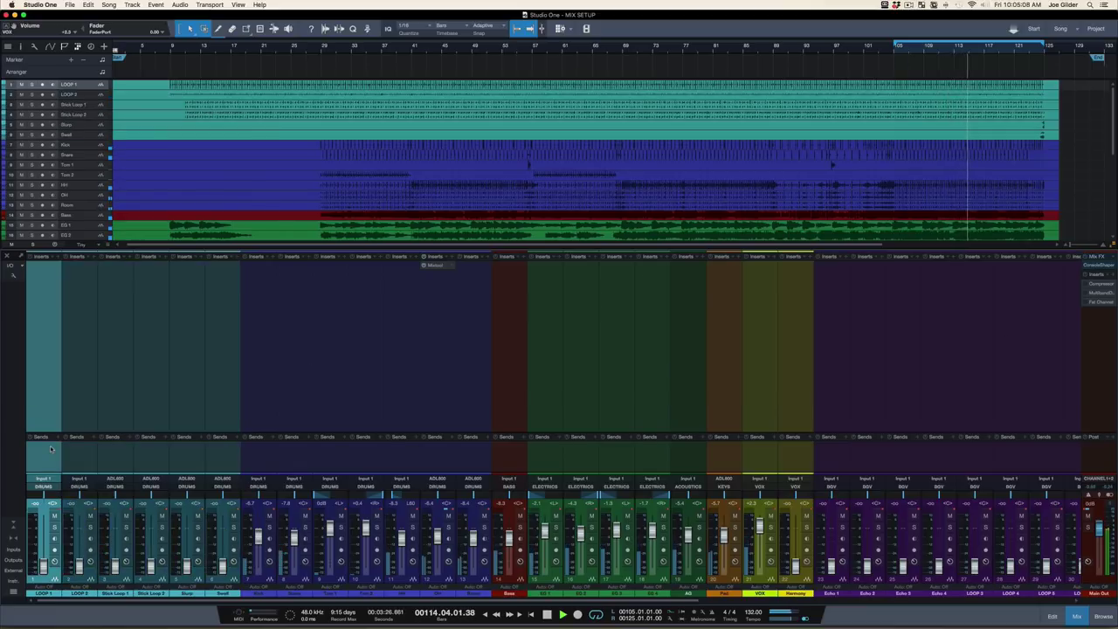
left_click(226, 459, "shift")
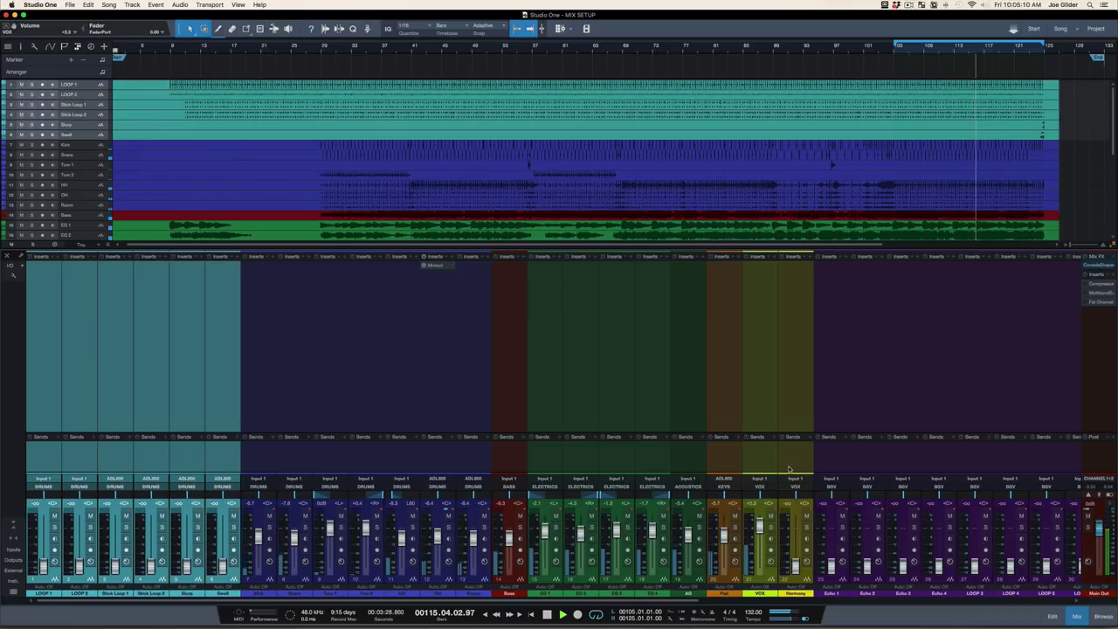
key("s")
left_click(55, 527, "alt")
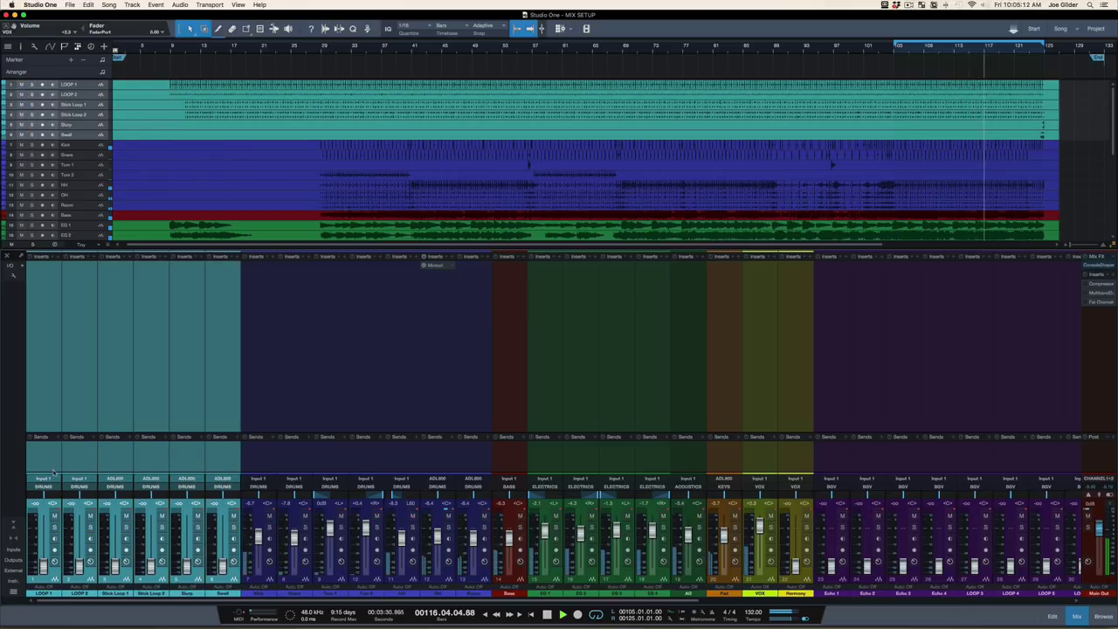
left_click_drag(44, 552, 44, 537)
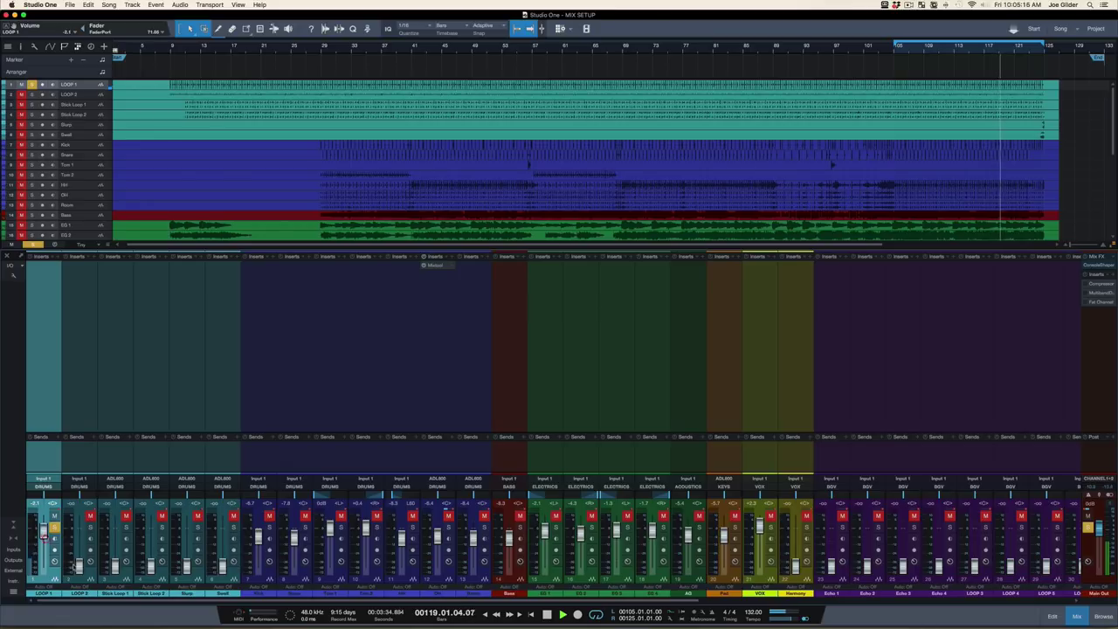
Step: Add LOOP 2, Stick Loop 1 and Stick Loop 2 to the solo, raising their faders to about +1.2, -6.8 and -10.2 dB
left_click(90, 527)
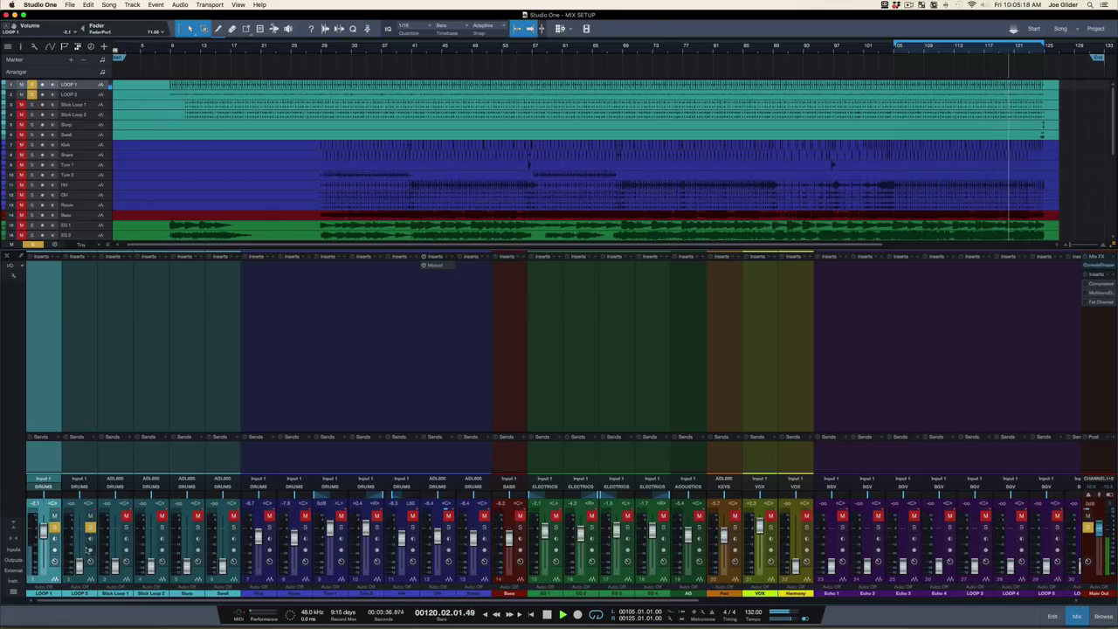
left_click_drag(81, 563, 78, 524)
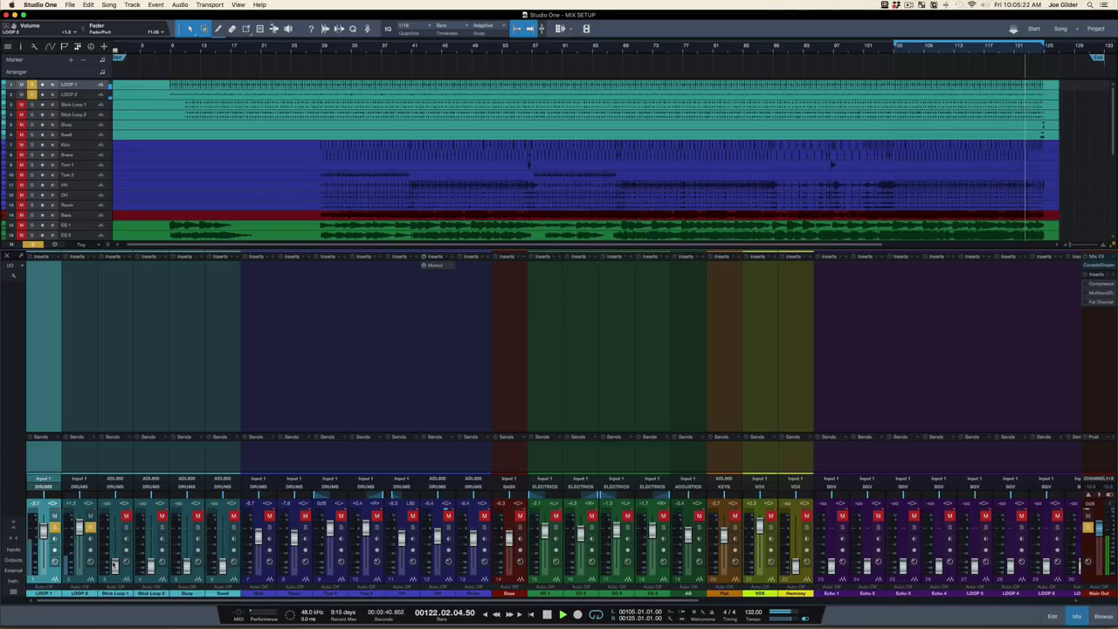
left_click_drag(115, 566, 114, 534)
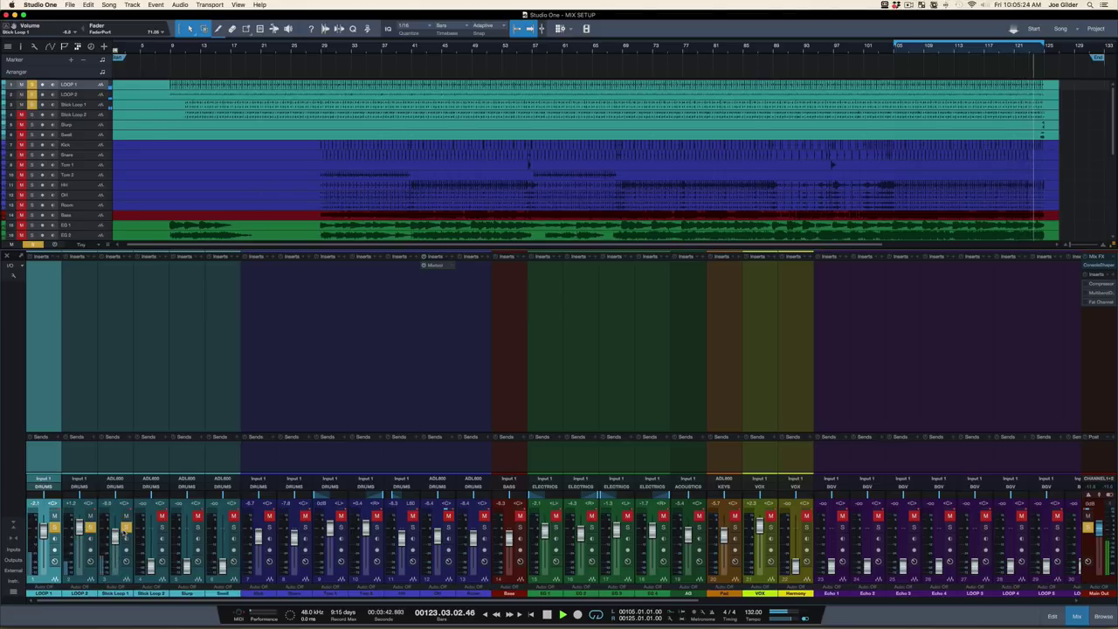
left_click_drag(151, 563, 150, 537)
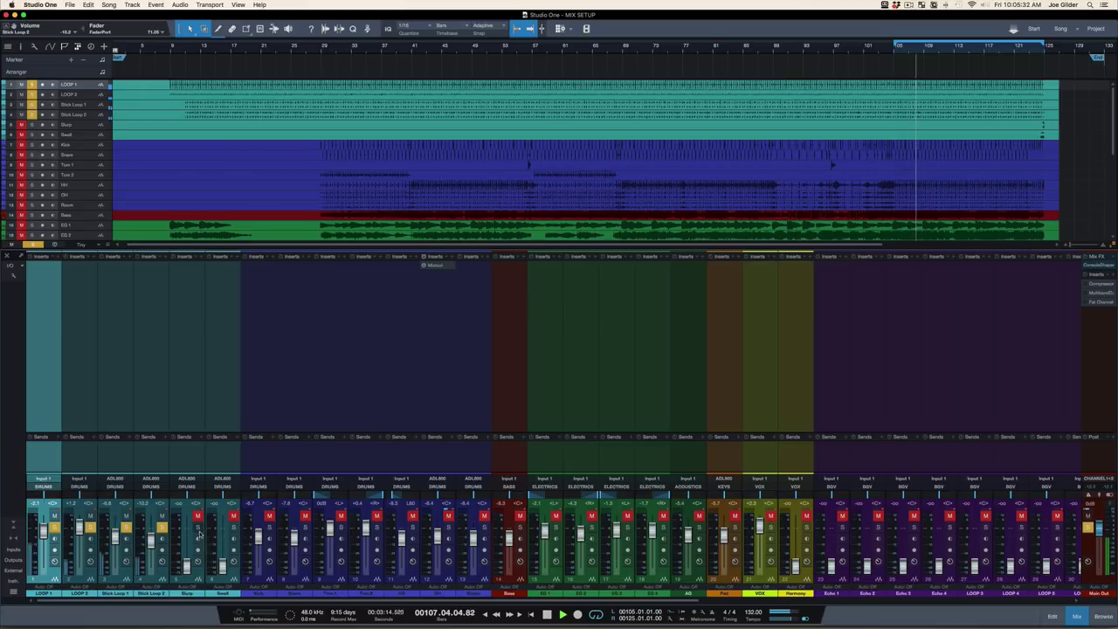
Step: Solo LOOP 1 through Stick Loop 2, raise their faders together slightly, and return to the full mix
left_click(198, 529, "alt")
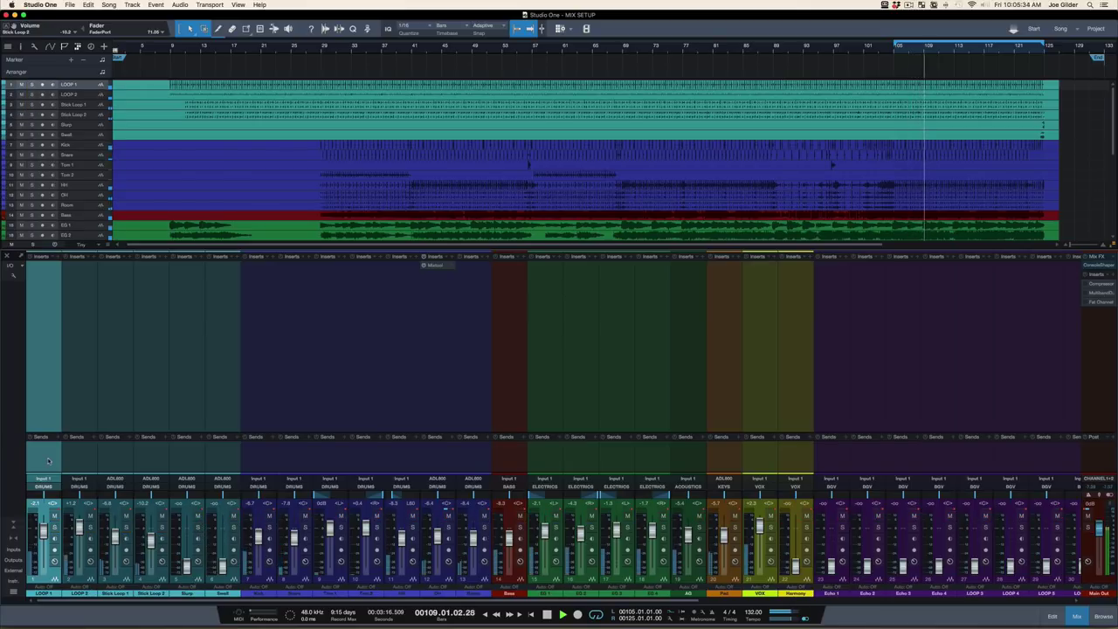
left_click(151, 464, "shift")
key("s")
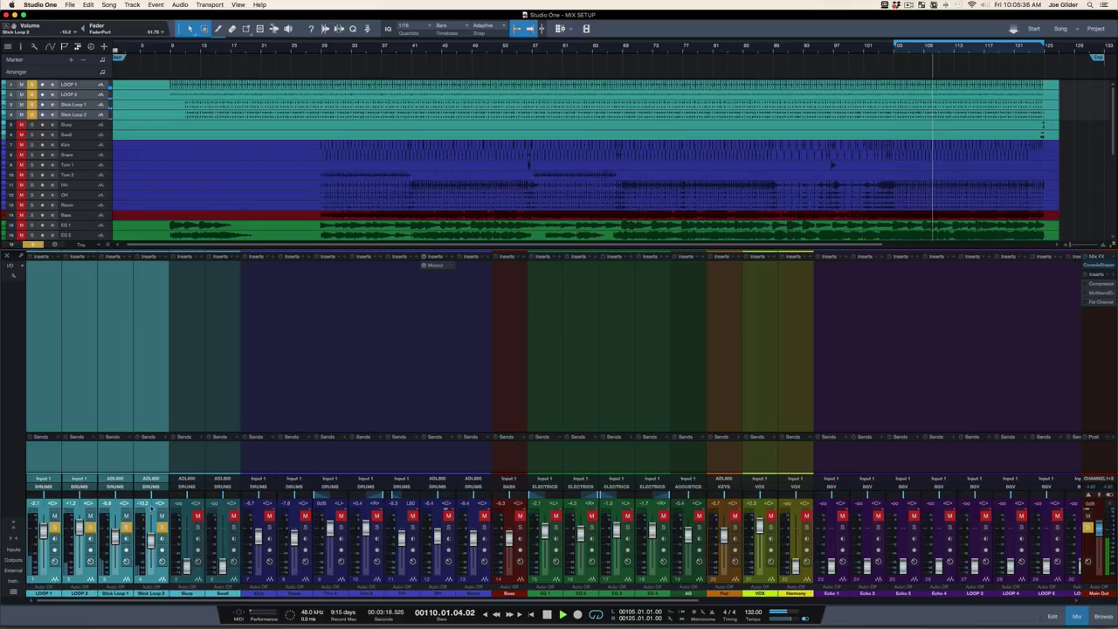
left_click_drag(150, 549, 149, 543)
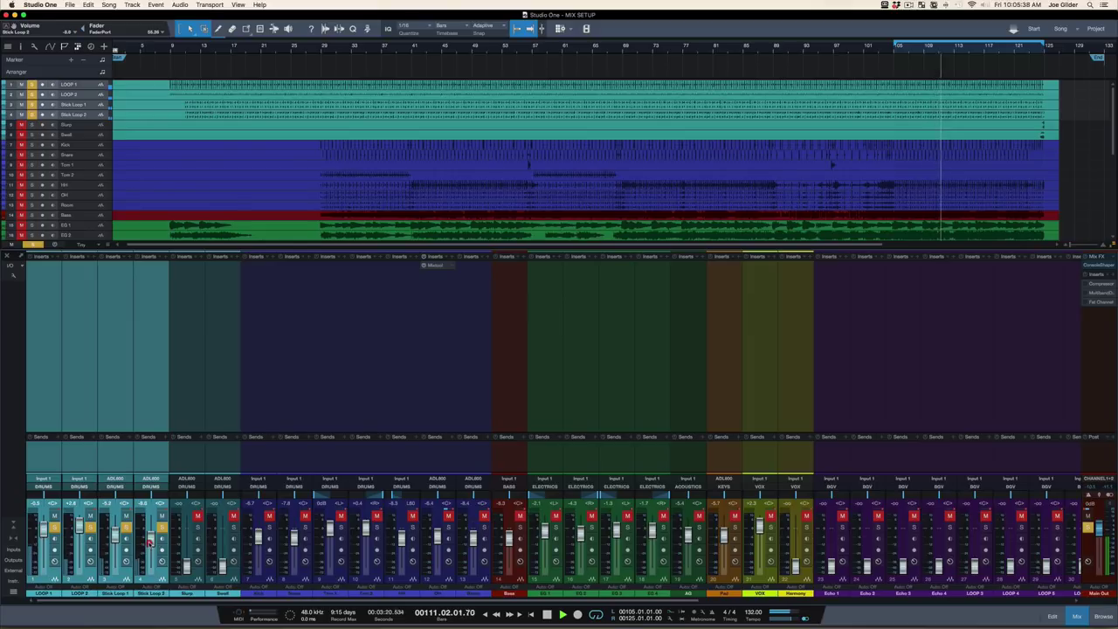
left_click(197, 529, "alt")
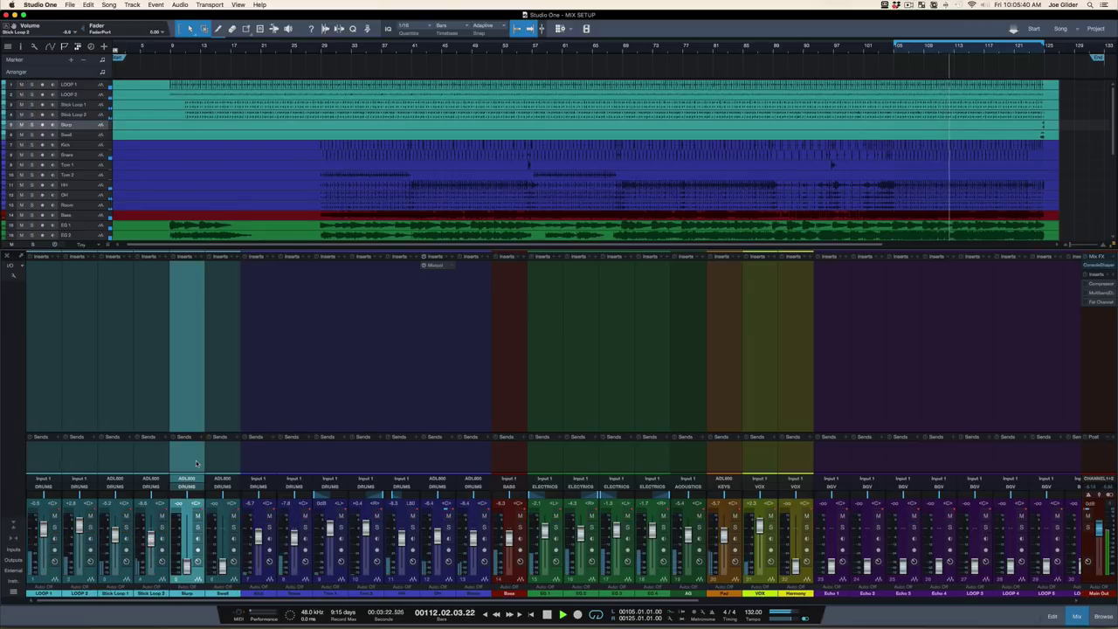
Step: Turn off looping and play the song's ending from about bar 124 while raising the Slurp fader to about +1.2 dB
left_click(1037, 50)
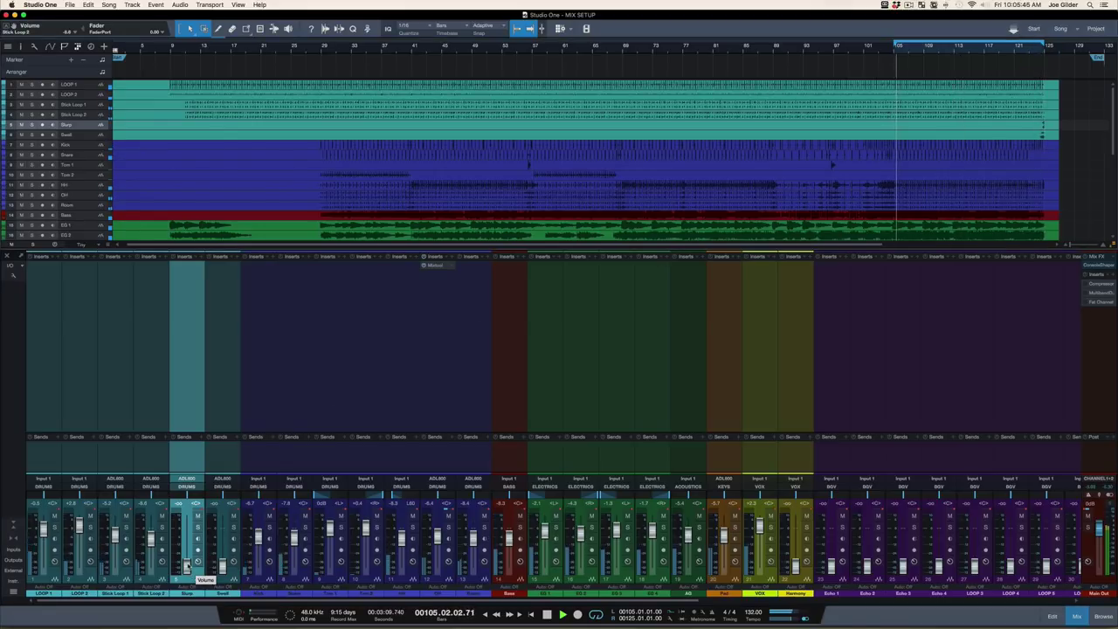
left_click(1041, 49)
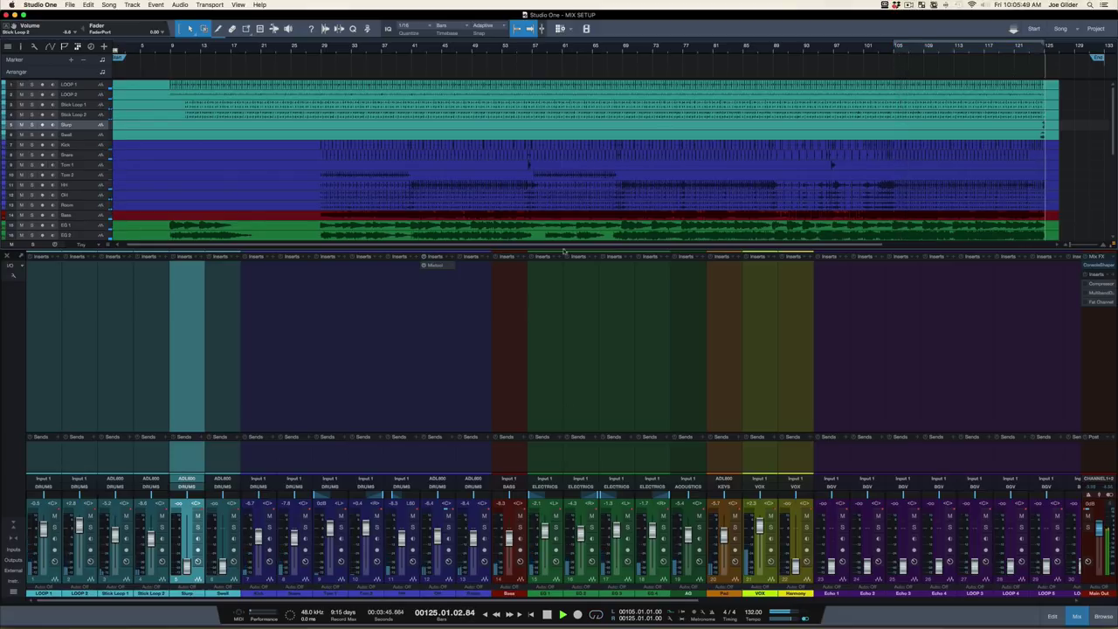
left_click(1037, 49)
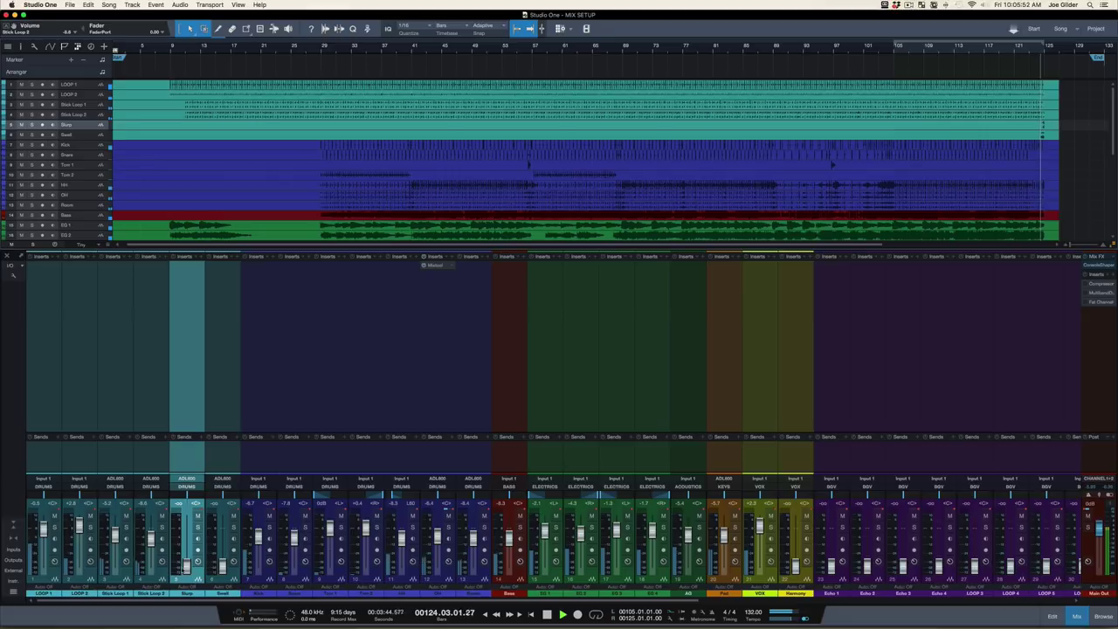
left_click_drag(187, 566, 187, 535)
key("space")
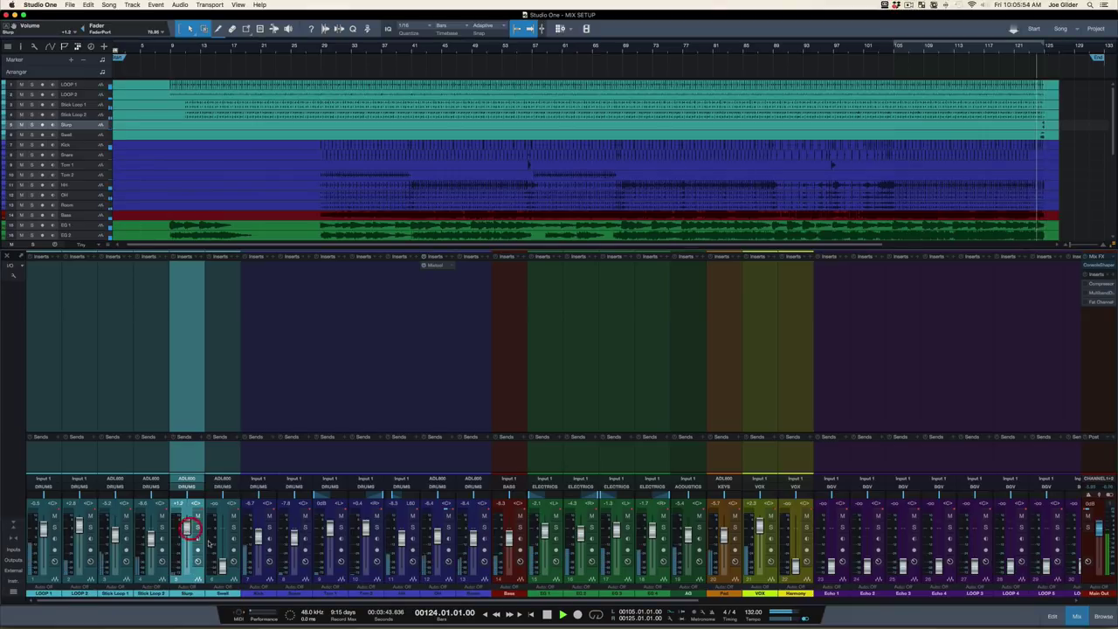
Step: Solo Slurp and Swell, set their faders to about -5.0 dB and -2.1 dB, and clear the solos
left_click(198, 528)
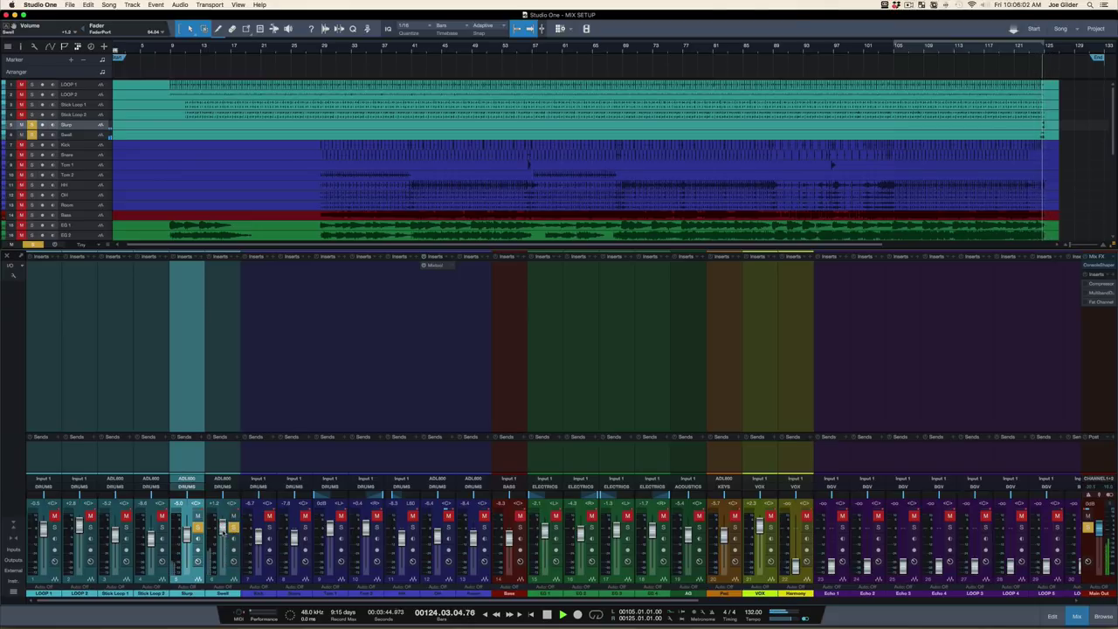
key("space")
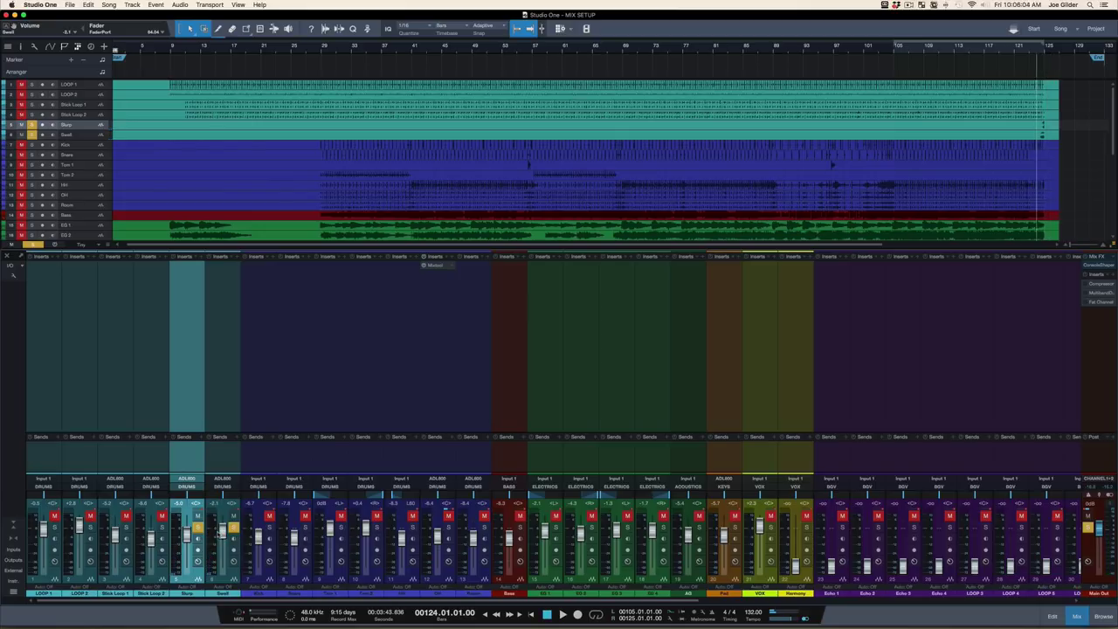
left_click(197, 527)
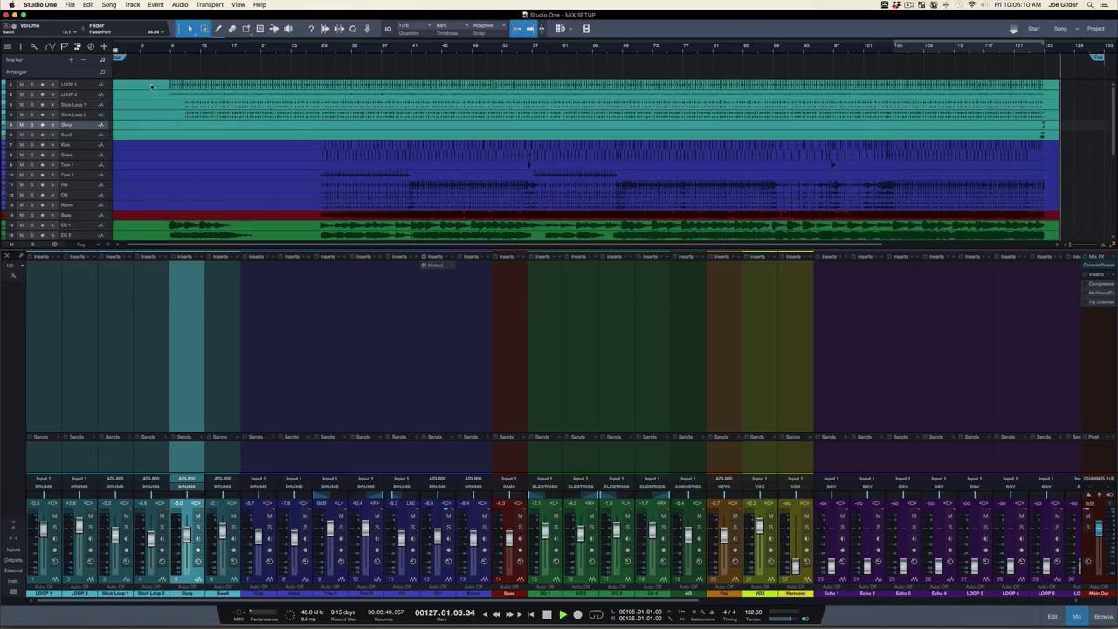
Step: Play from about bar 89, where the harmony vocal enters, and raise the Harmony fader to about -2.8 dB
scroll(562, 138, "down", 3)
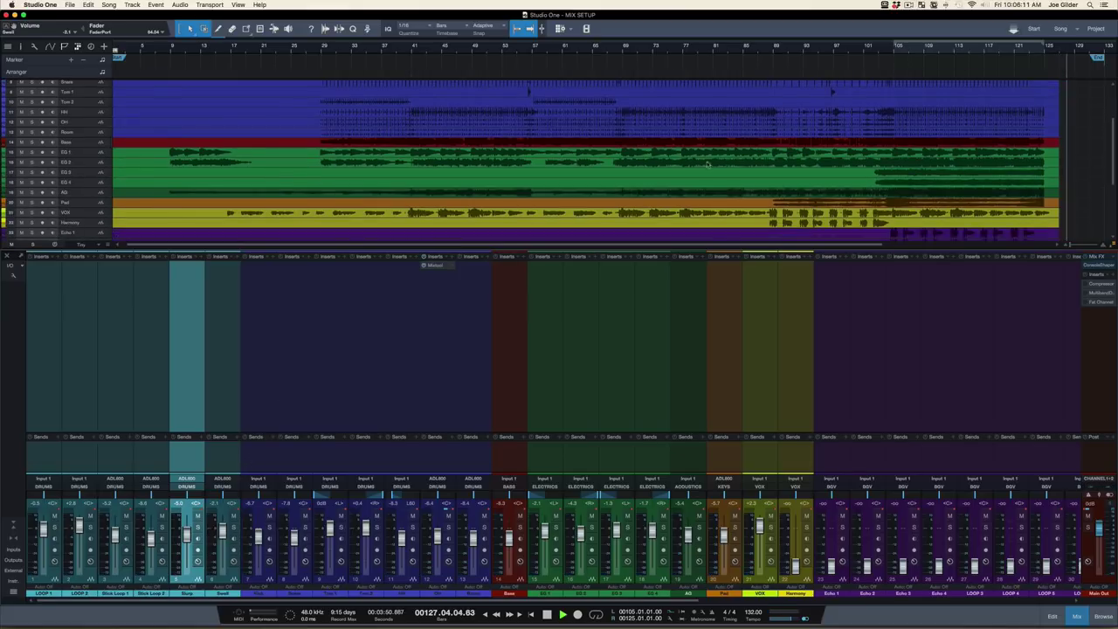
left_click(770, 52)
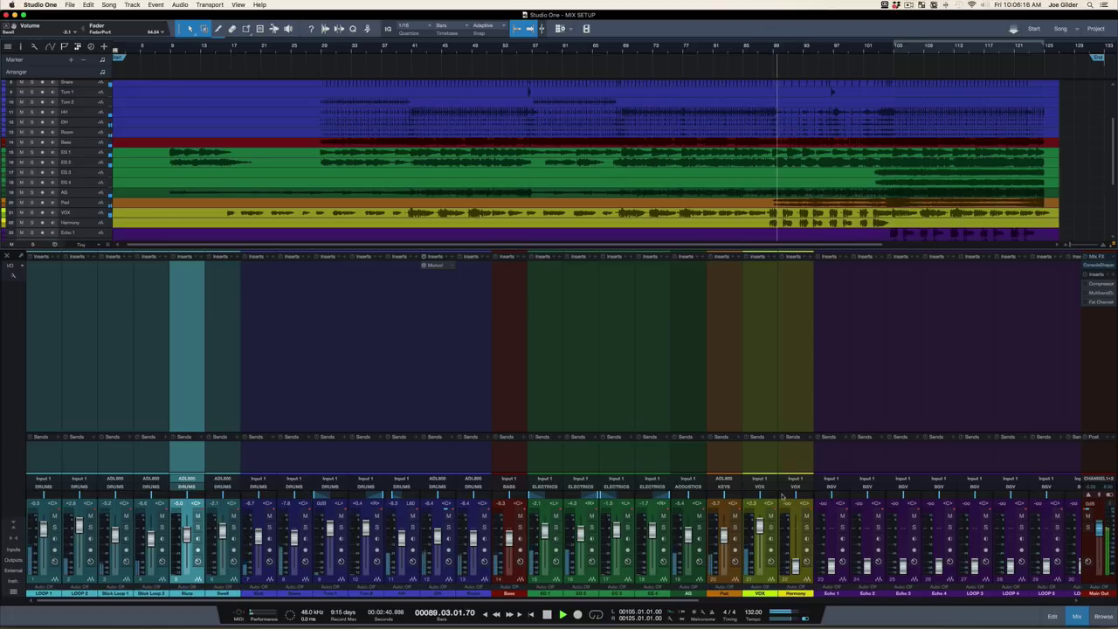
left_click(797, 583)
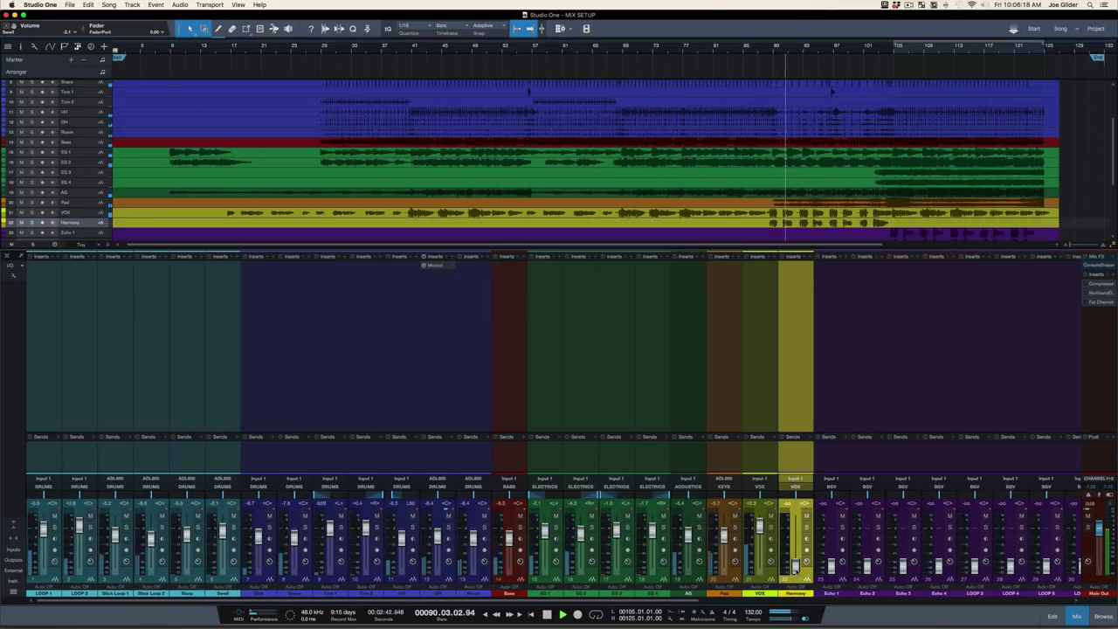
left_click_drag(796, 572, 797, 534)
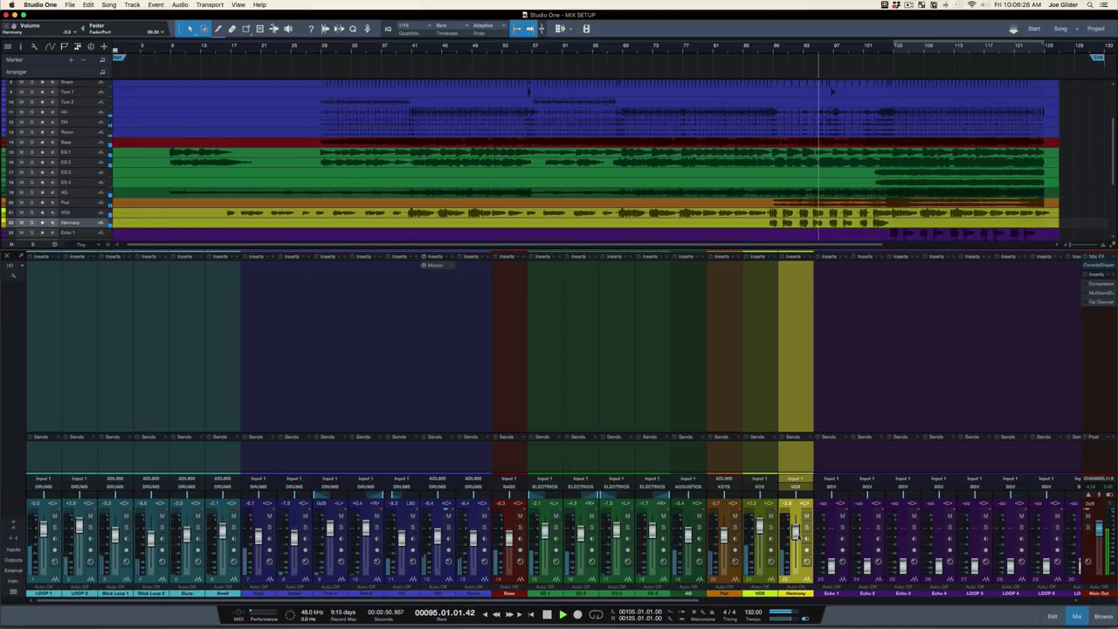
Step: Select and solo the drum channels from Kick to Room, raise them together by about 2 dB, and turn solo off
left_click(585, 461)
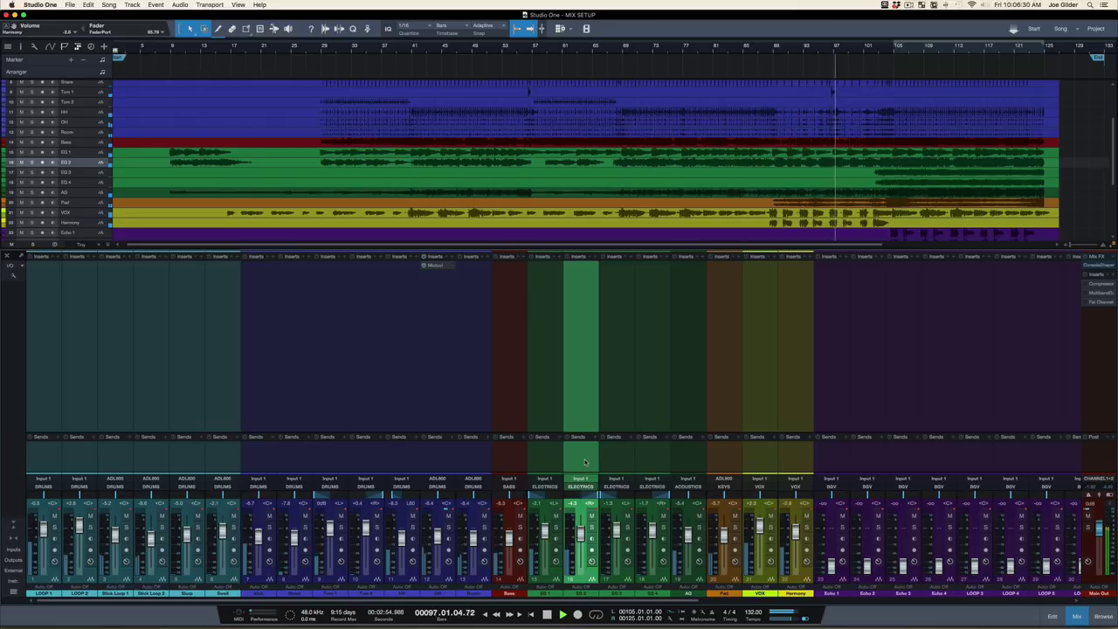
left_click(473, 456)
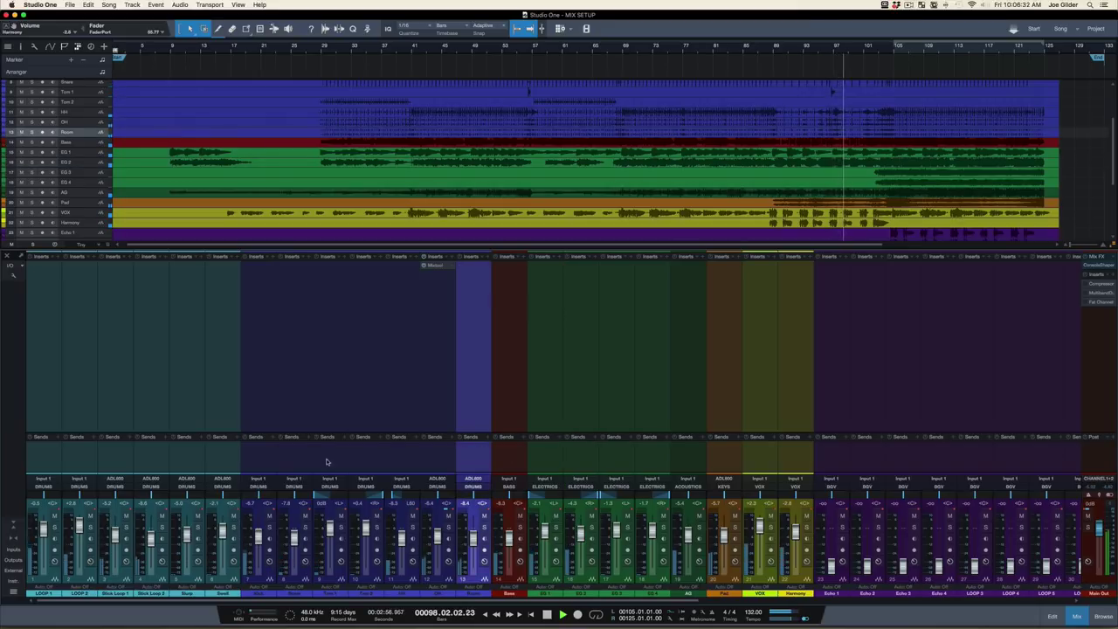
left_click(269, 466, "shift")
key("s")
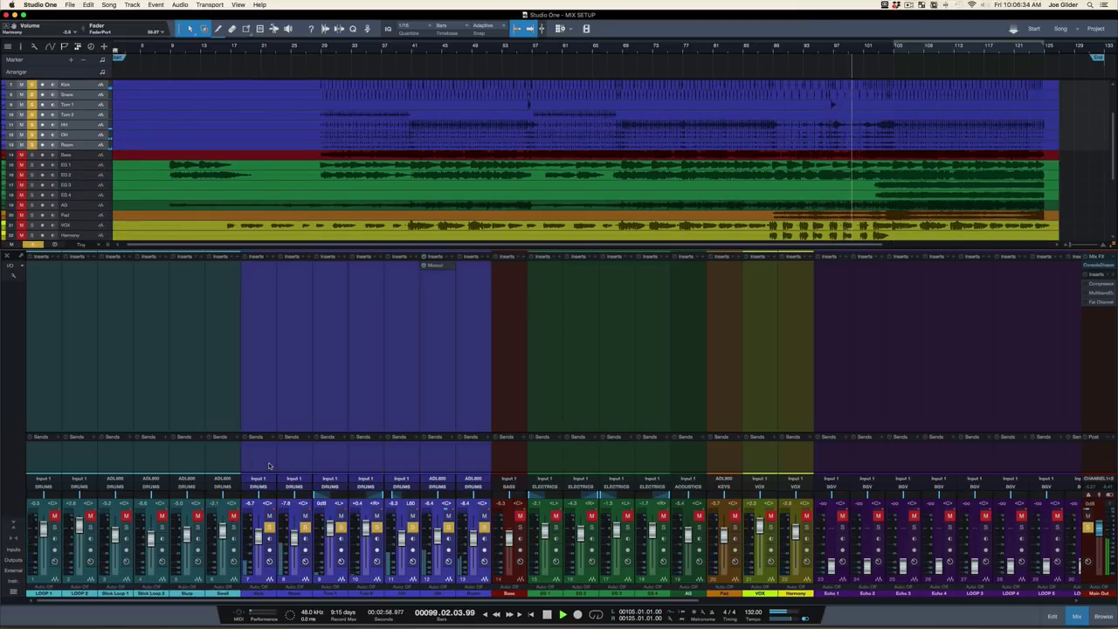
key("s")
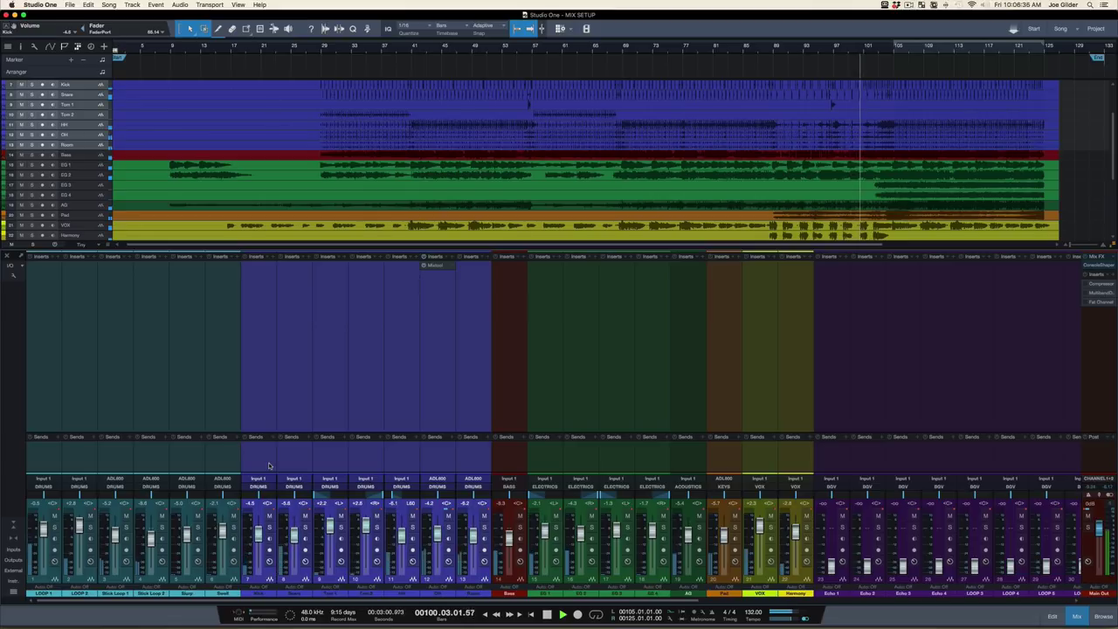
Step: Select and solo the background vocal channels LOOP 3 through LOOP 9, and raise their faders together to about -6 dB
scroll(888, 154, "down", 1)
scroll(888, 154, "down", 5)
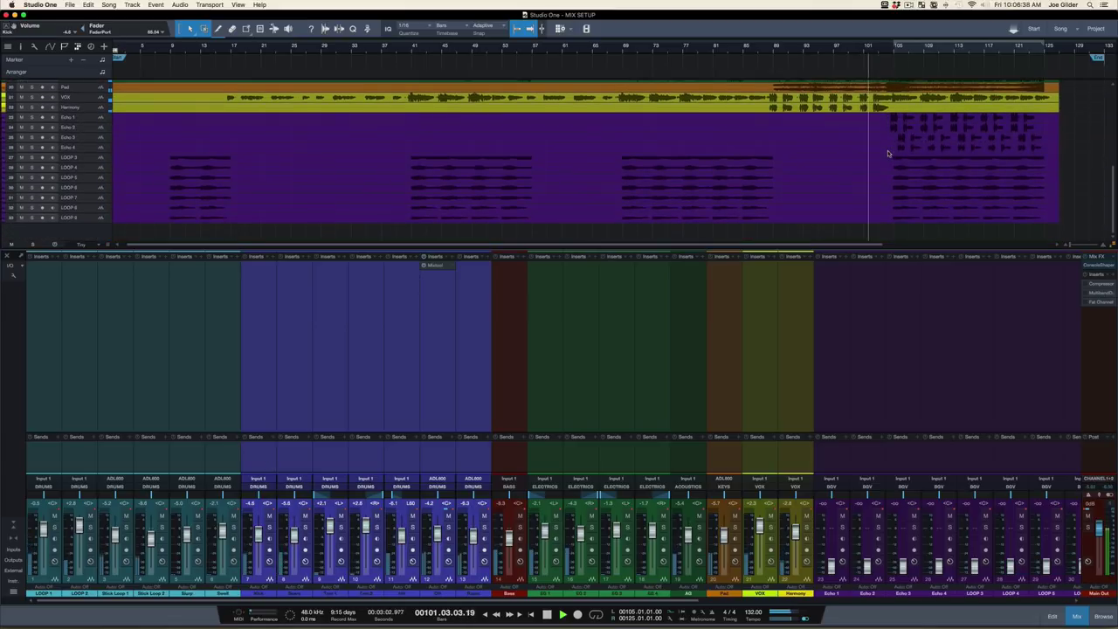
scroll(884, 412, "right", 5)
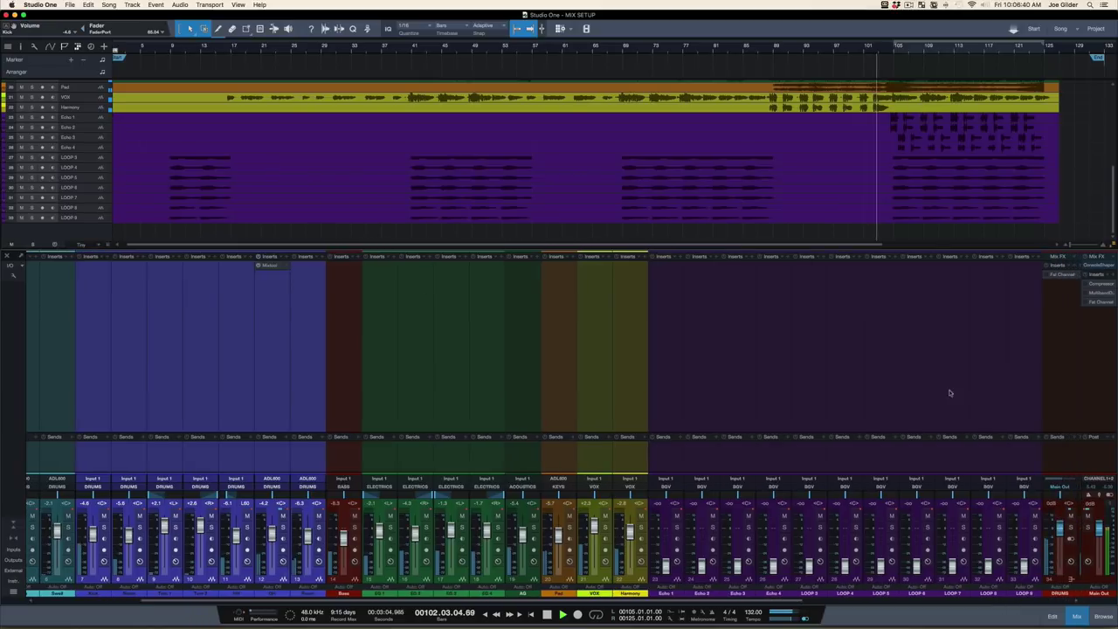
scroll(885, 412, "right", 1)
left_click(832, 454)
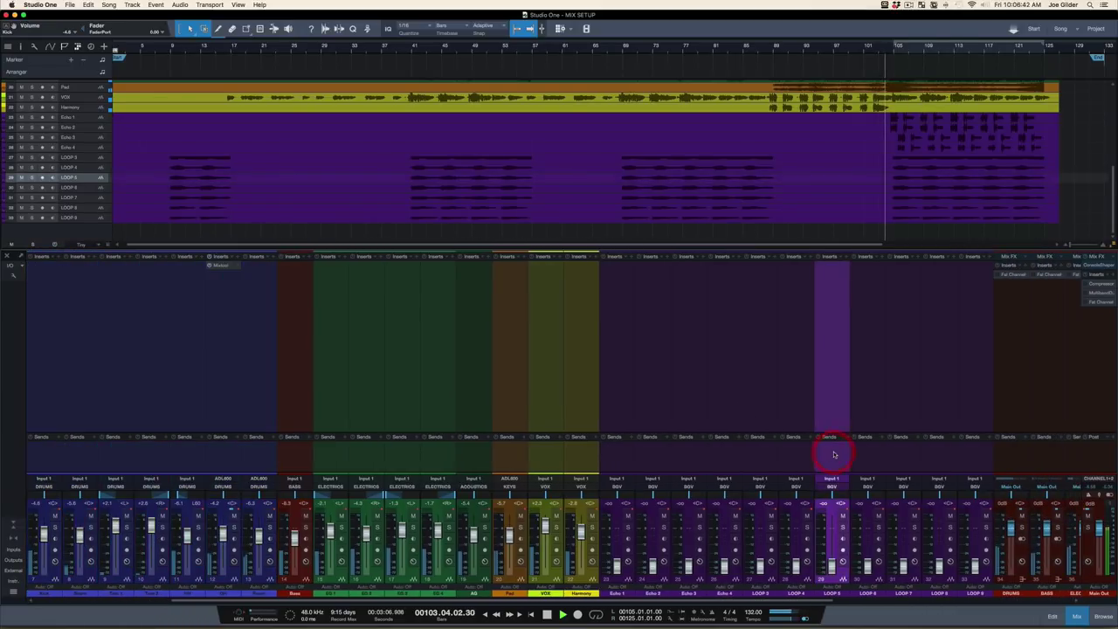
key("Up")
key("Up")
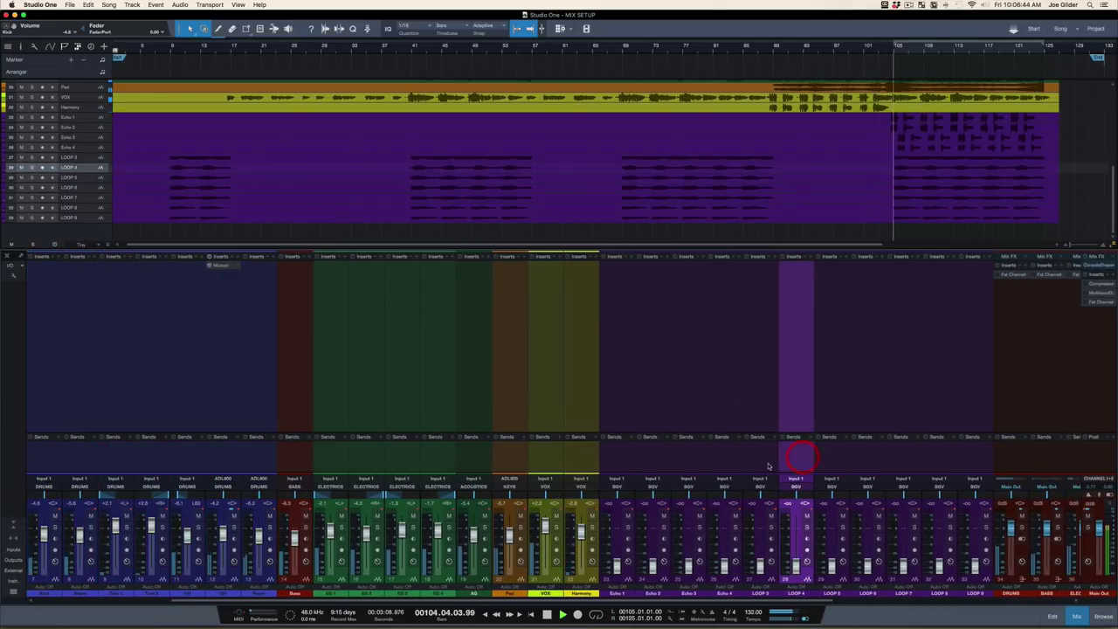
key("shift+Down")
key("shift+Down")
key("shift+Down")
key("shift+Down")
key("shift+Down")
key("shift+Down")
key("s")
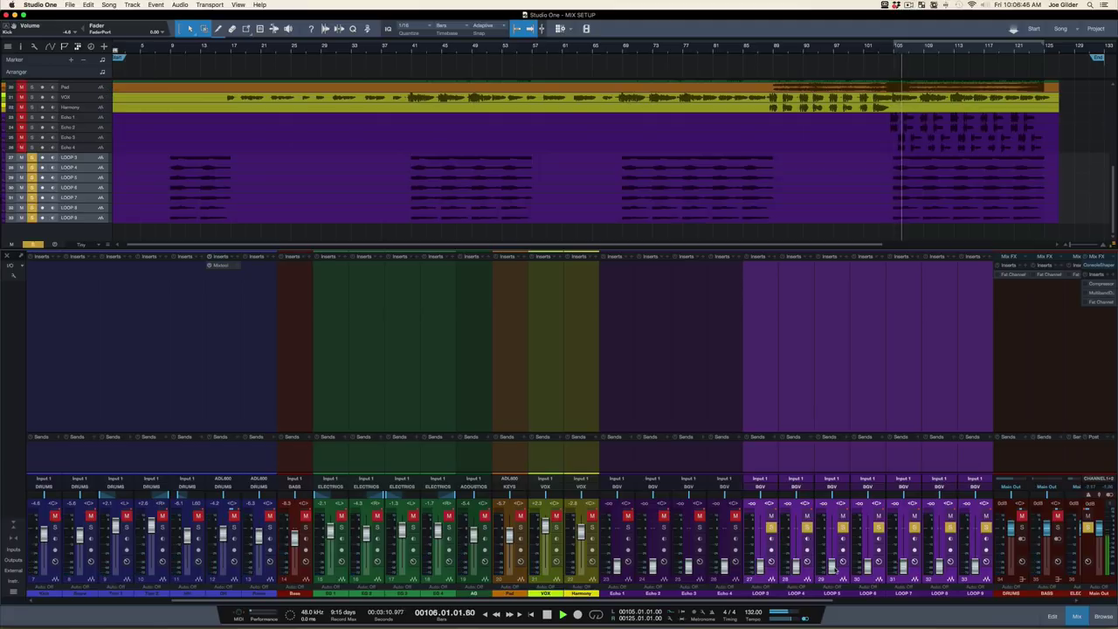
left_click_drag(832, 566, 832, 529)
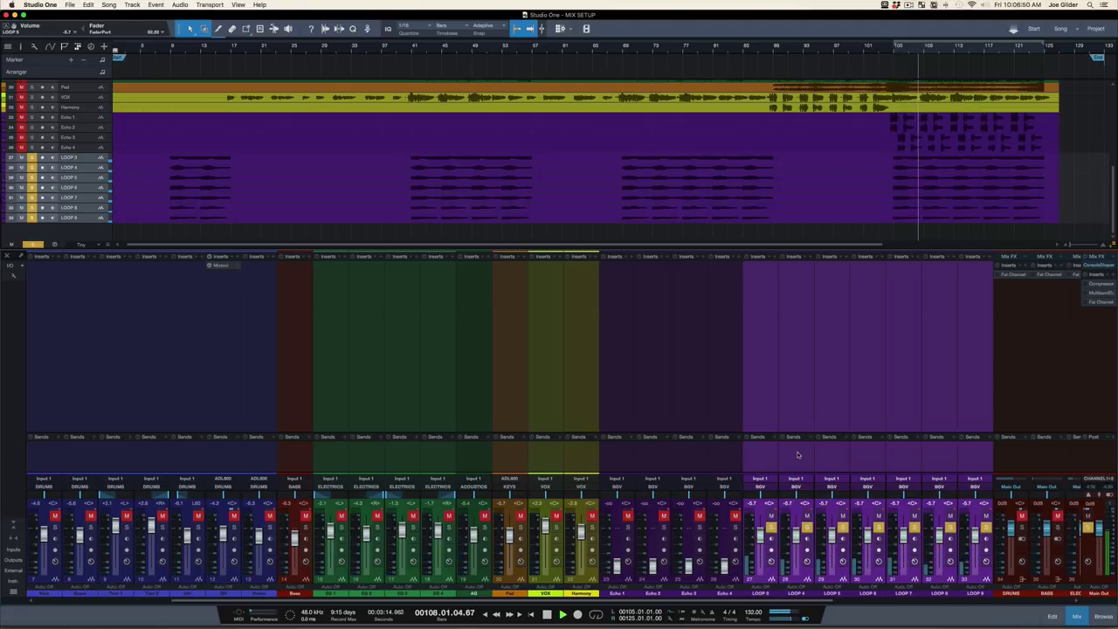
Step: Pan the background vocals LOOP 4 to LOOP 9 alternately hard left and hard right, soloing each one in turn after LOOP 3
left_click(796, 454)
left_click(750, 452, "shift")
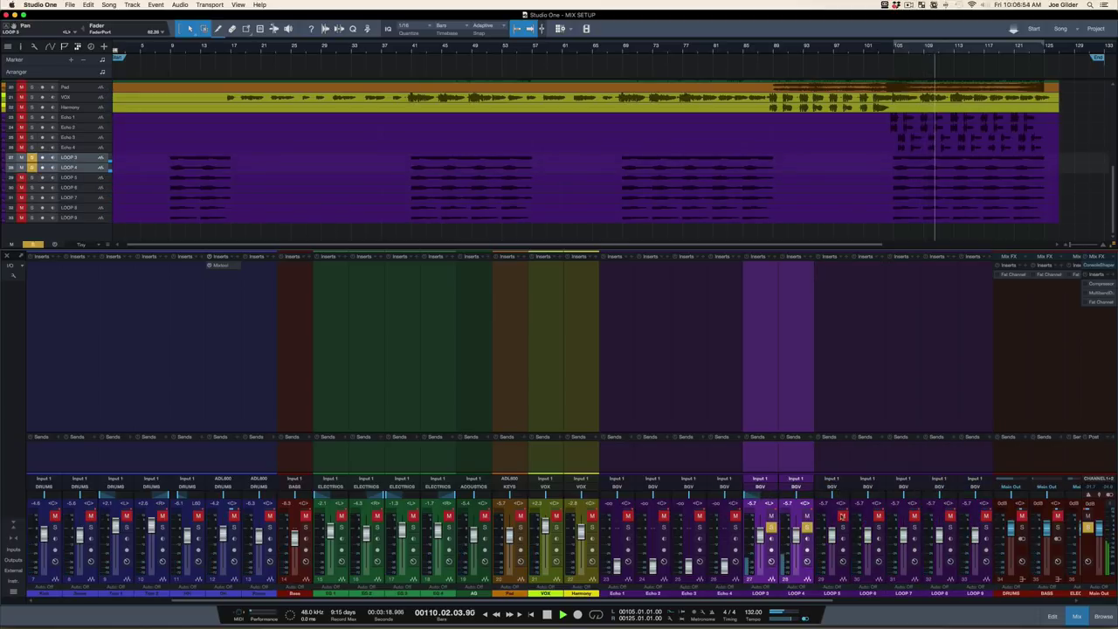
left_click(841, 527)
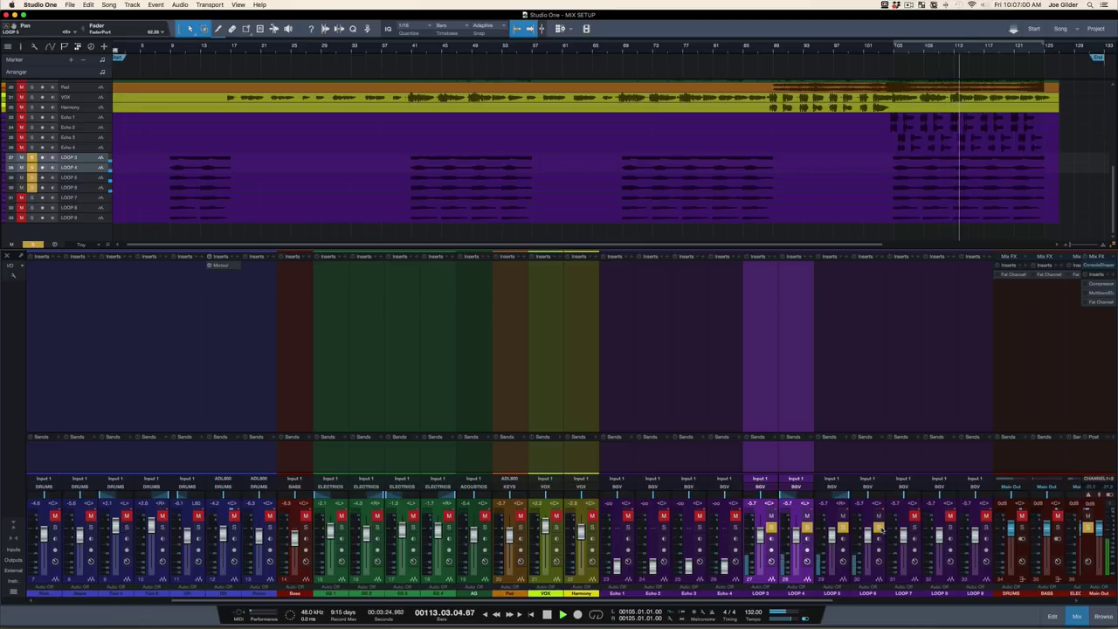
left_click(877, 529)
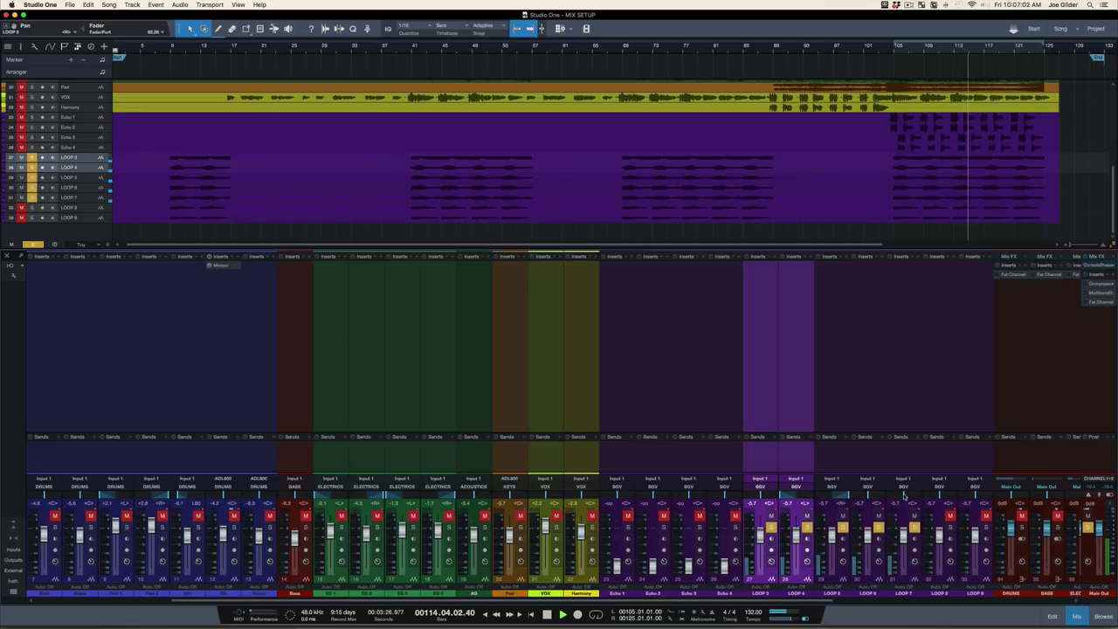
left_click(949, 529)
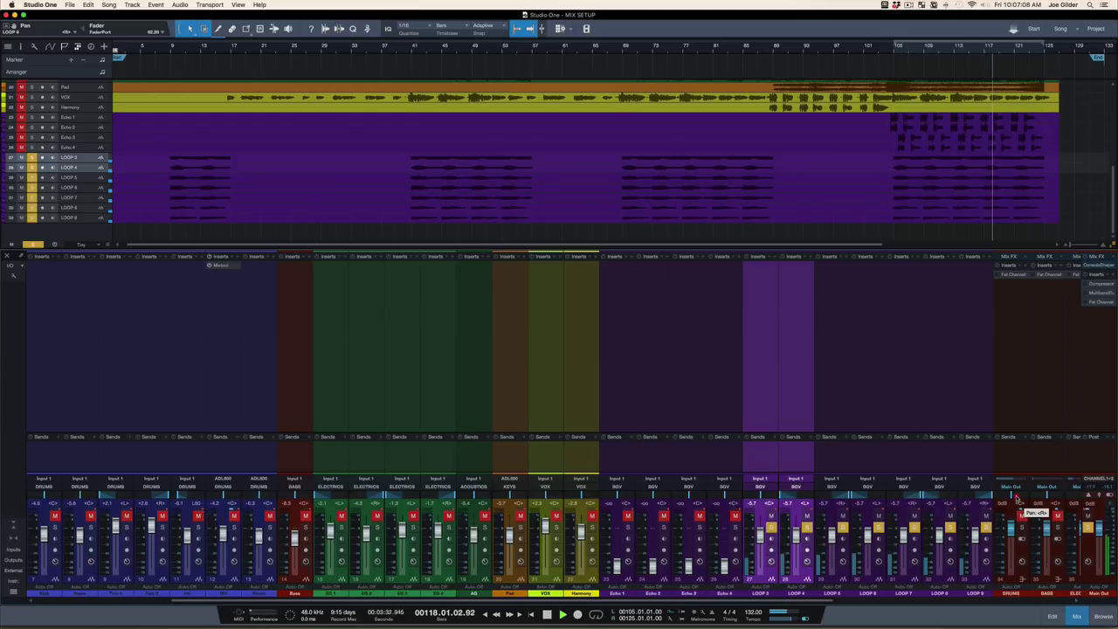
Step: Solo only LOOP 8 and LOOP 9 to check the panned pair, and turn solo off to hear the full mix
left_click(944, 462)
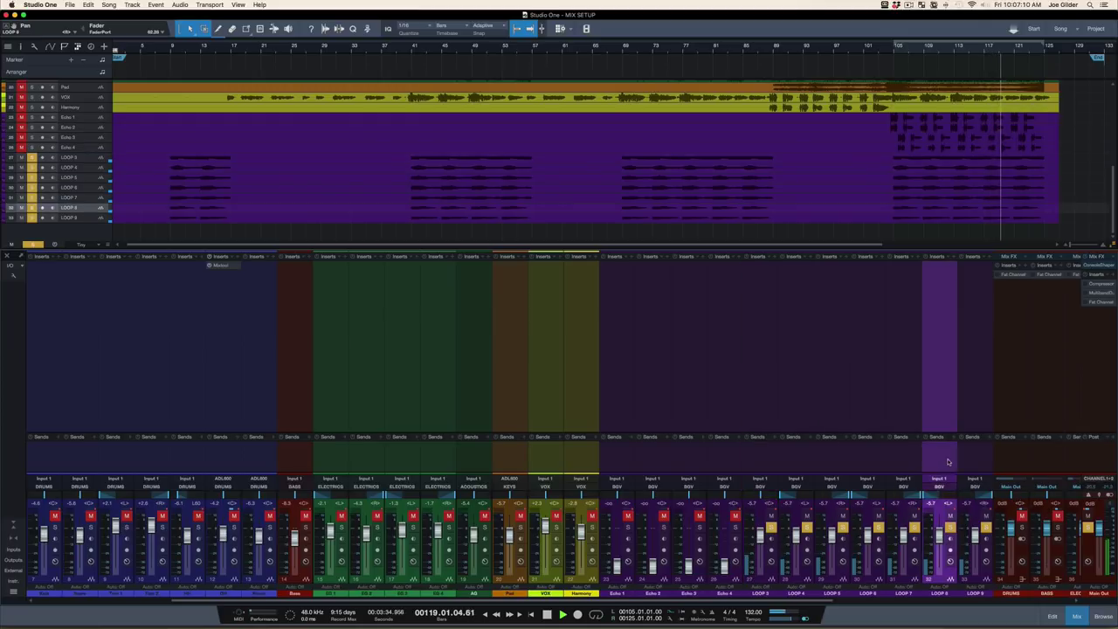
left_click(967, 462, "shift")
key("s")
key("s")
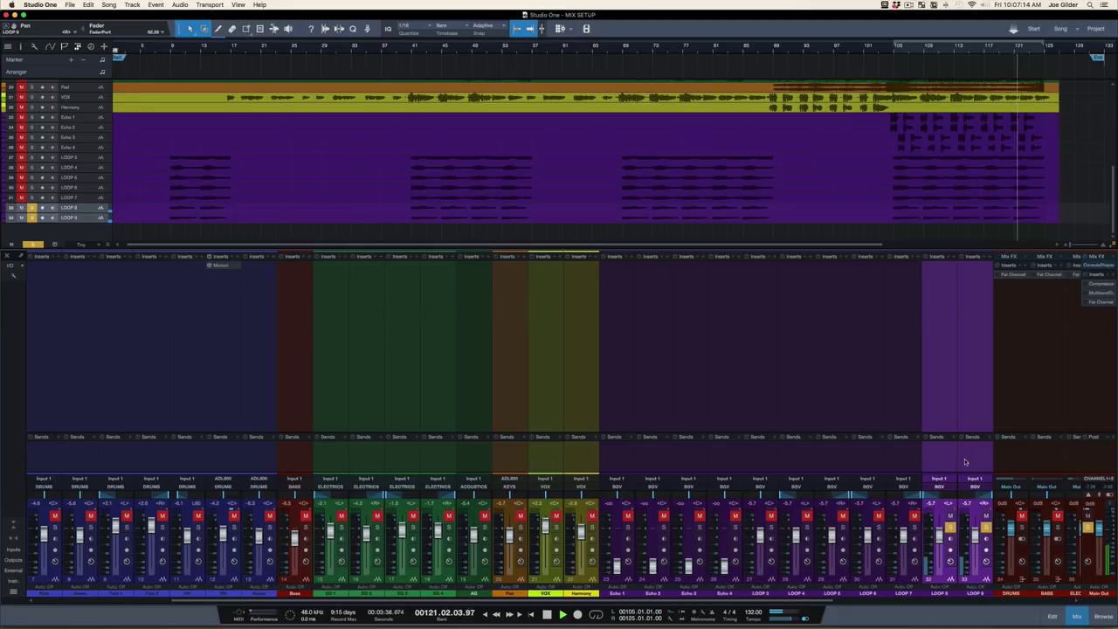
key("s")
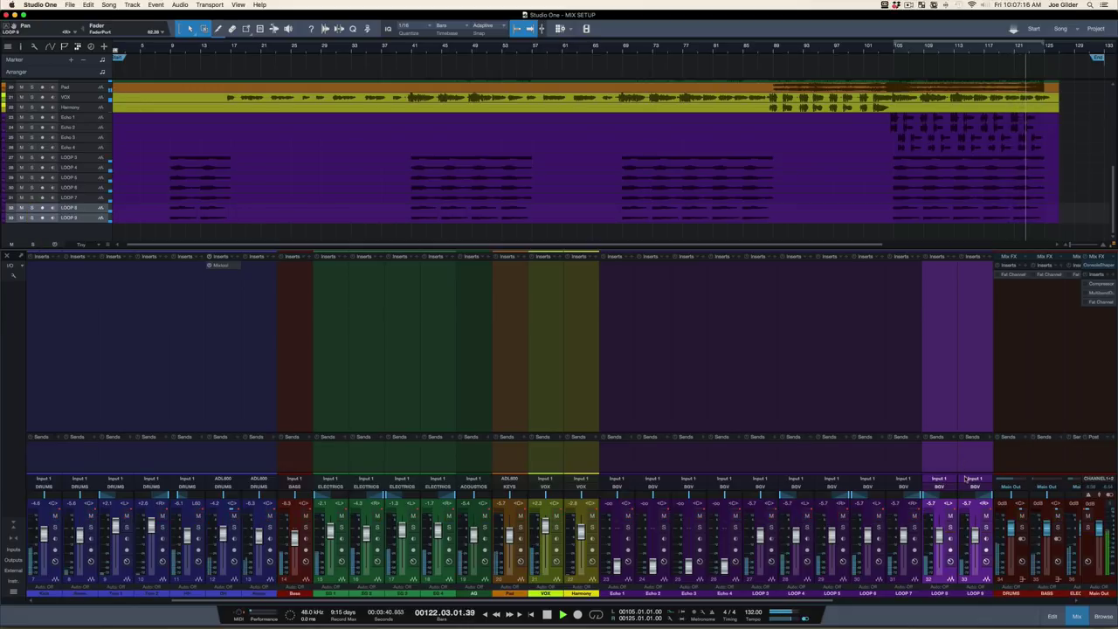
Step: Loop playback over bars 105 to 125, solo Echo 1 through Echo 4, and raise their faders together to about -2.8 dB
left_click(892, 49)
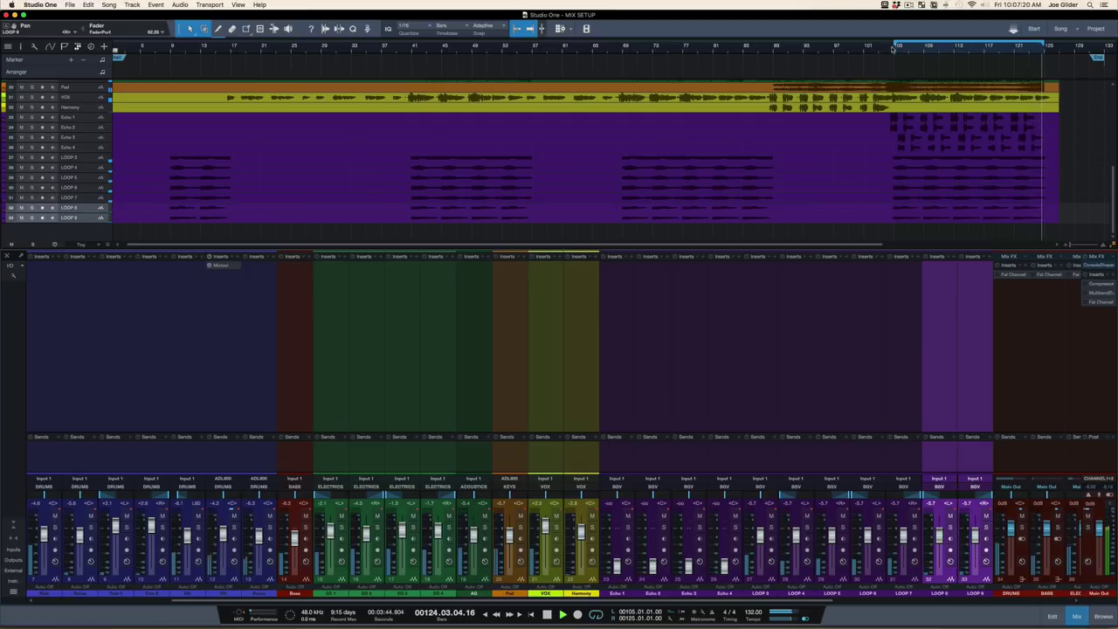
left_click(621, 458)
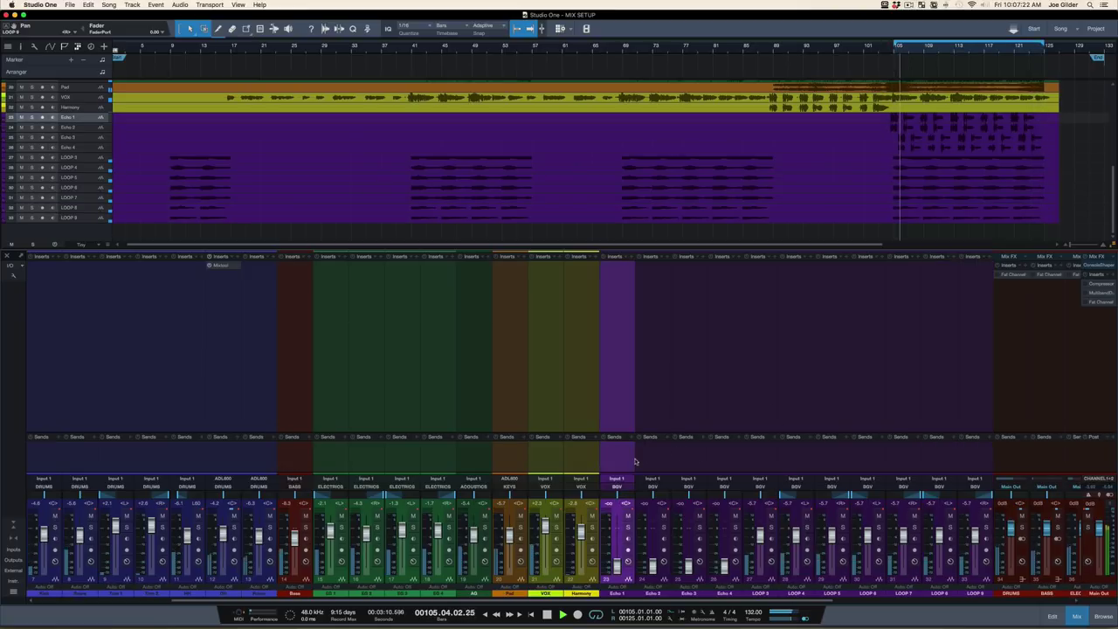
left_click(710, 469, "shift")
key("s")
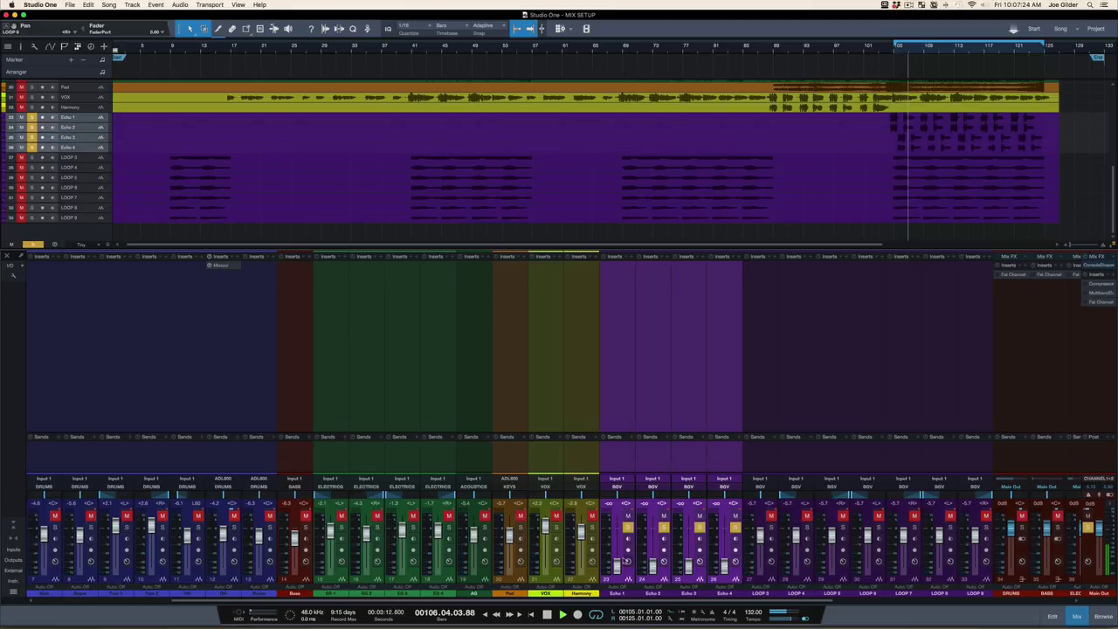
left_click_drag(622, 561, 623, 531)
Step: Pan the echo pairs hard left and right, lower Echo 3 and Echo 4 to about -5.8 dB, and clear the solos
left_click(622, 459)
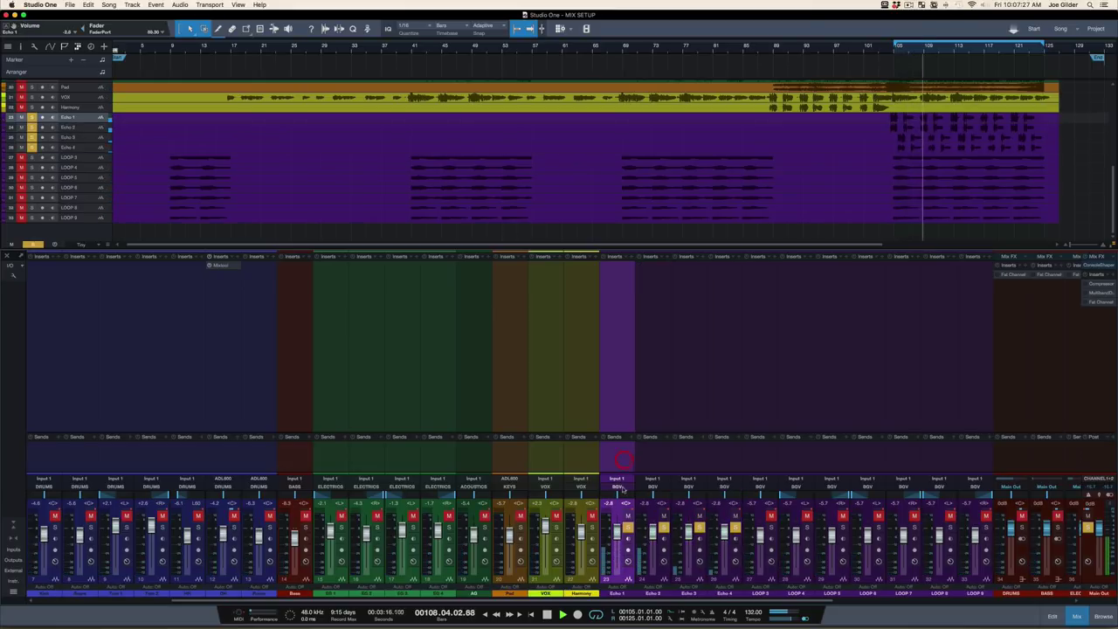
left_click(696, 450)
left_click(731, 453, "shift")
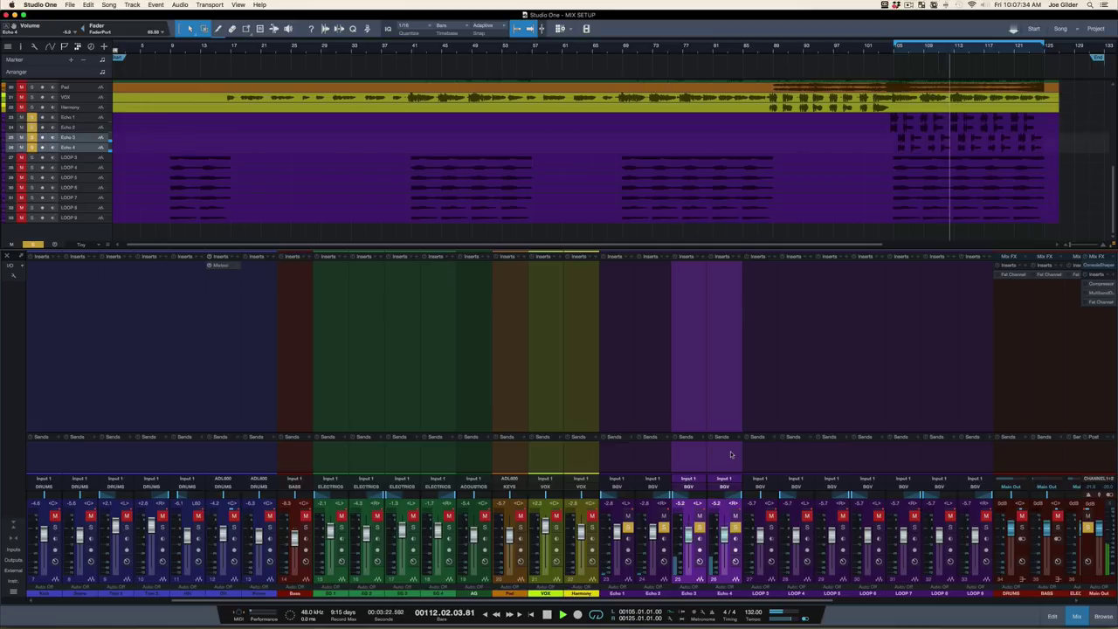
key("s")
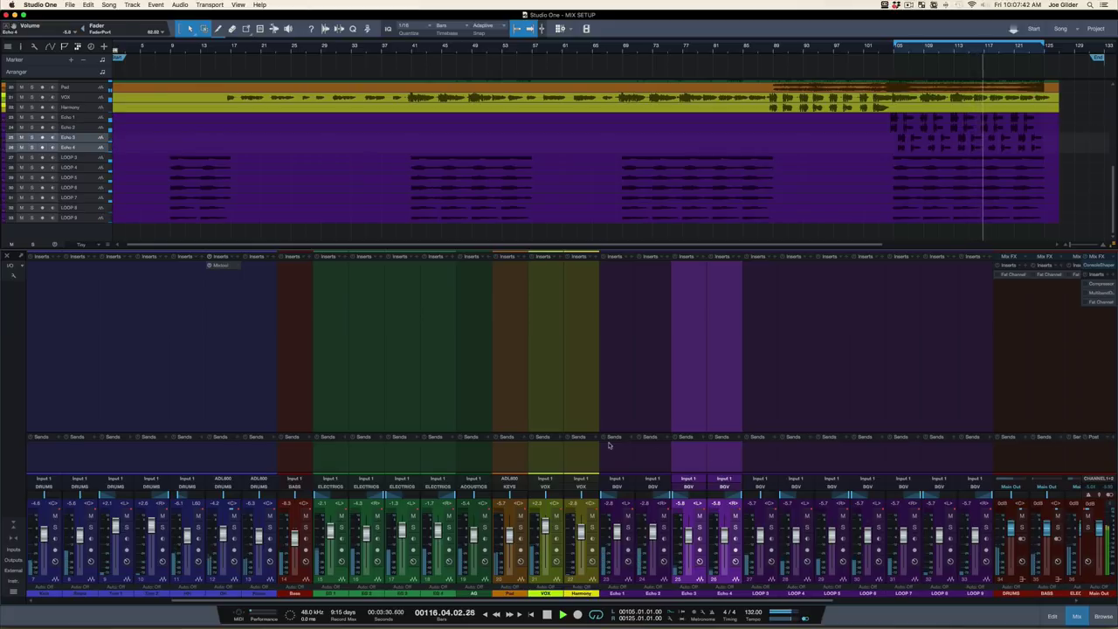
Step: Select the LOOP 3 through LOOP 9 channels and raise their faders together to about -3.5 dB
left_click(835, 459)
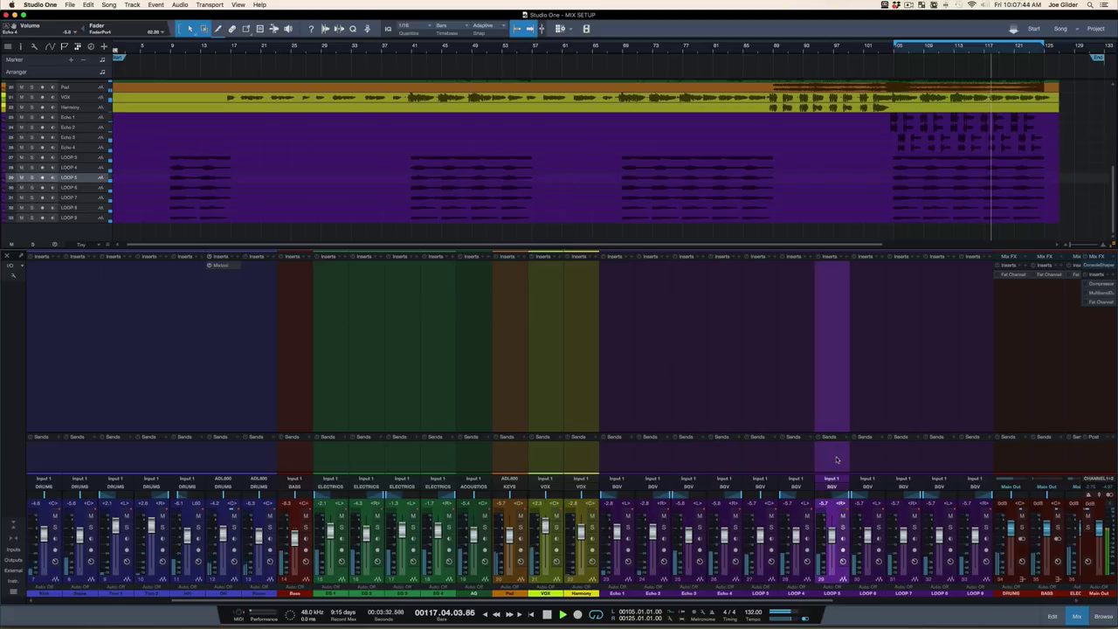
left_click(798, 463)
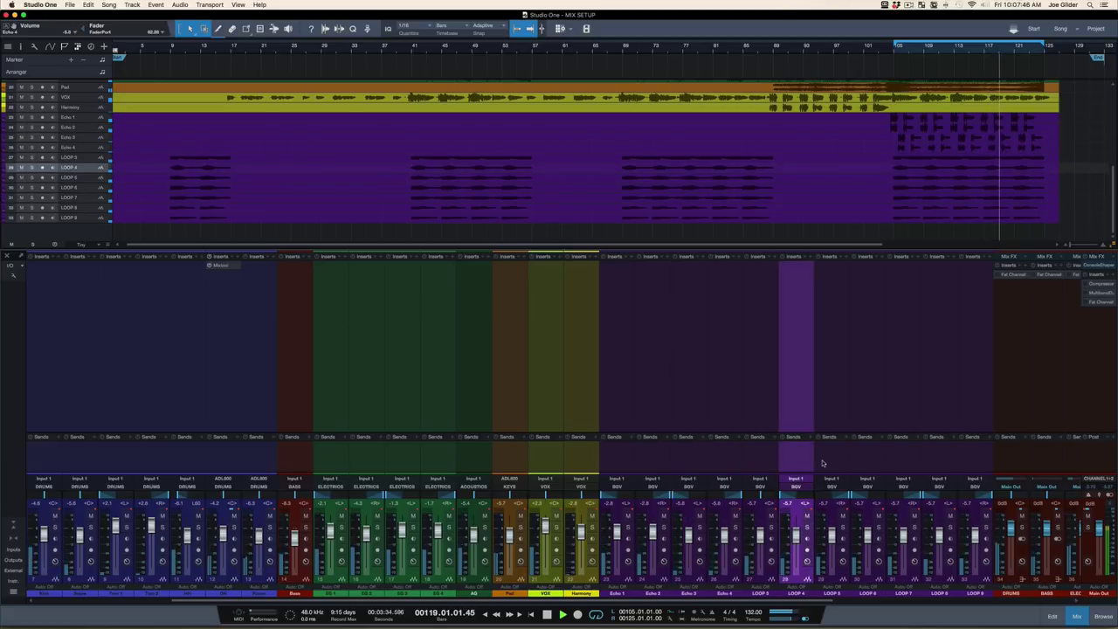
left_click(822, 463)
left_click(810, 463)
left_click(772, 463)
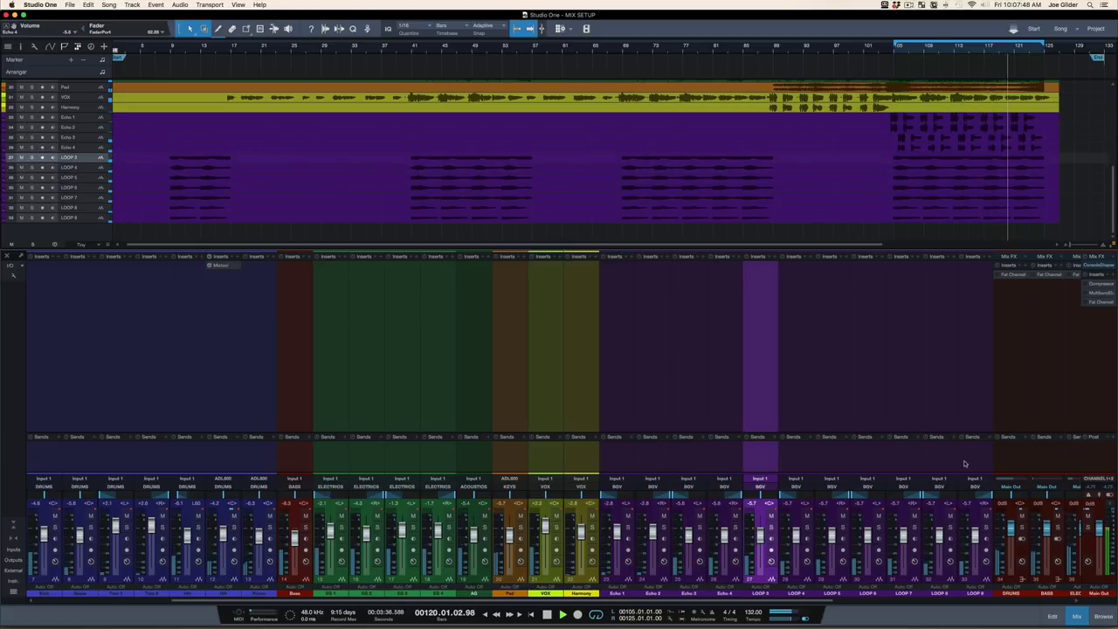
left_click(973, 463, "shift")
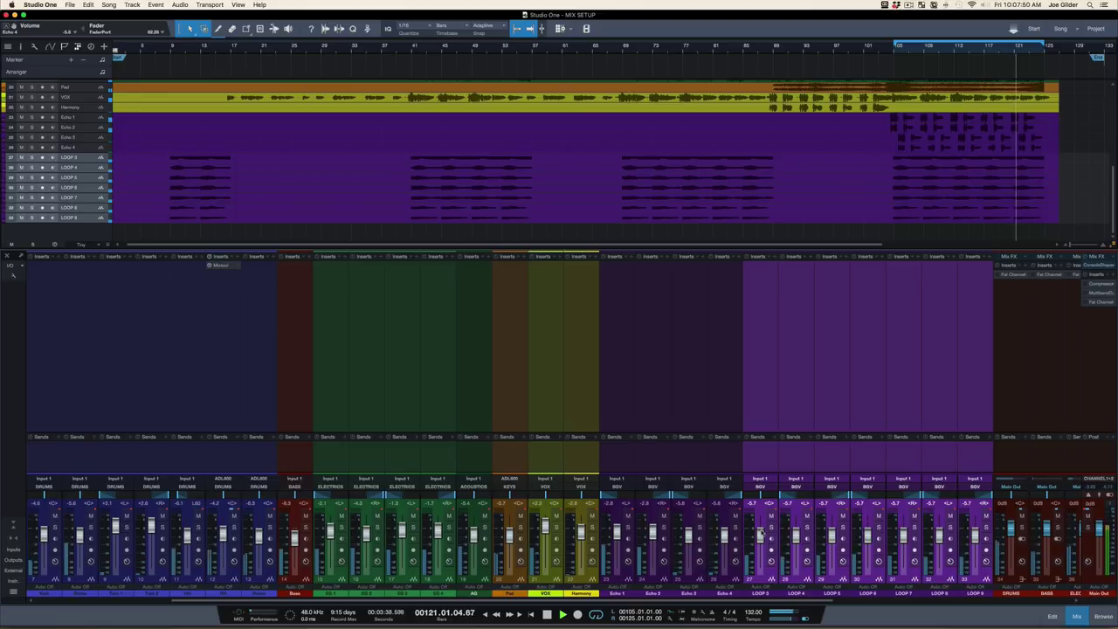
left_click_drag(760, 534, 760, 530)
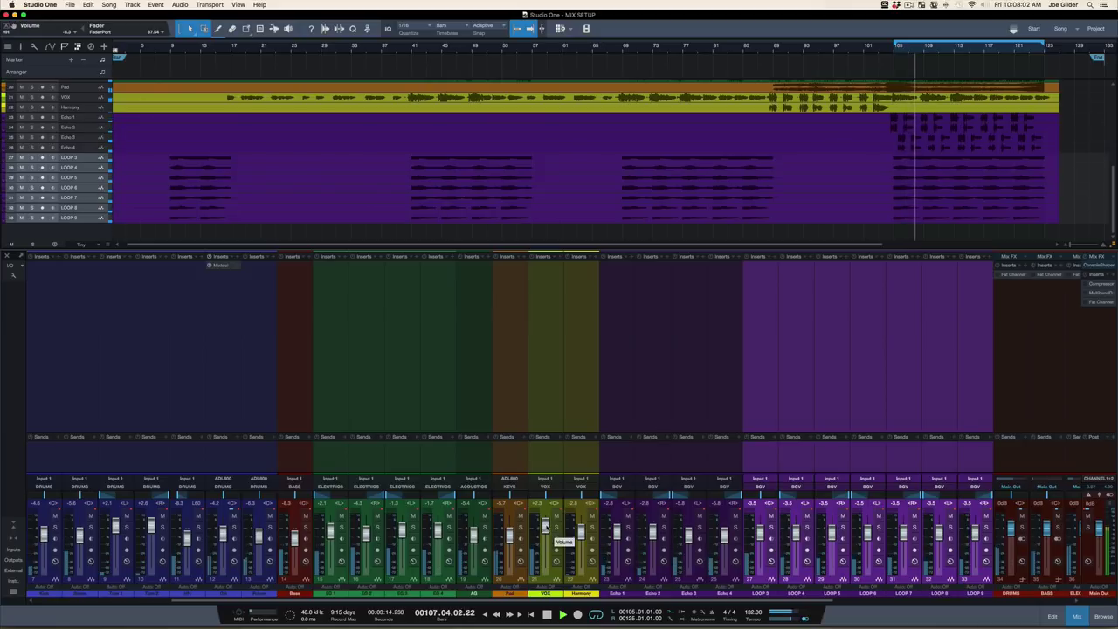
Step: Raise the VOX fader to about +4.8 dB and rebalance the drums, lowering HH and raising Snare, OH and Room
left_click_drag(545, 525, 546, 522)
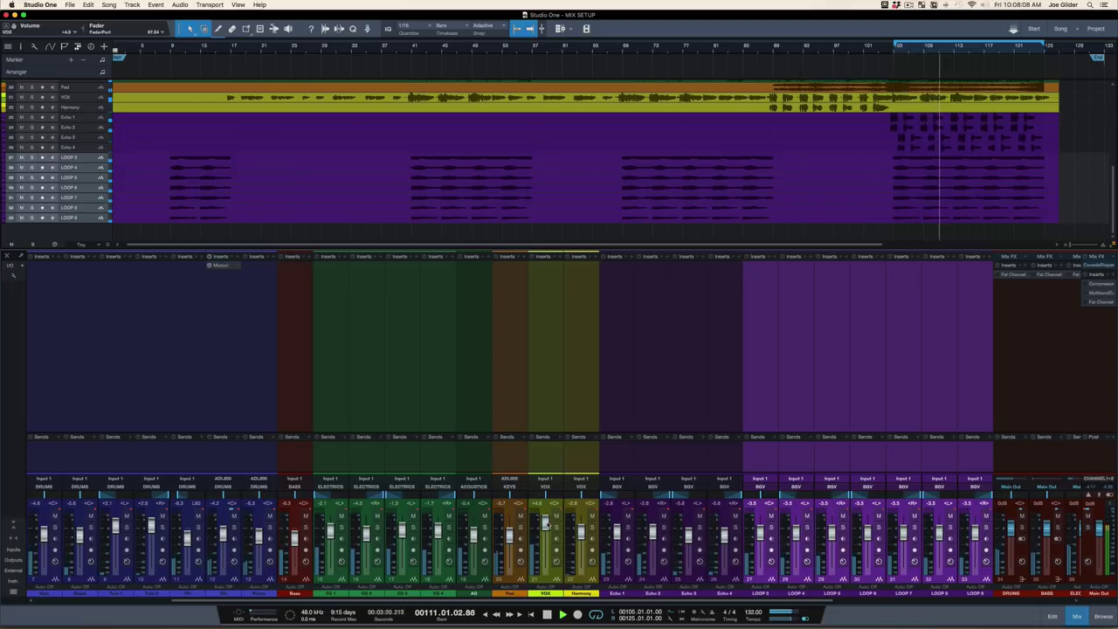
scroll(333, 387, "left", 4)
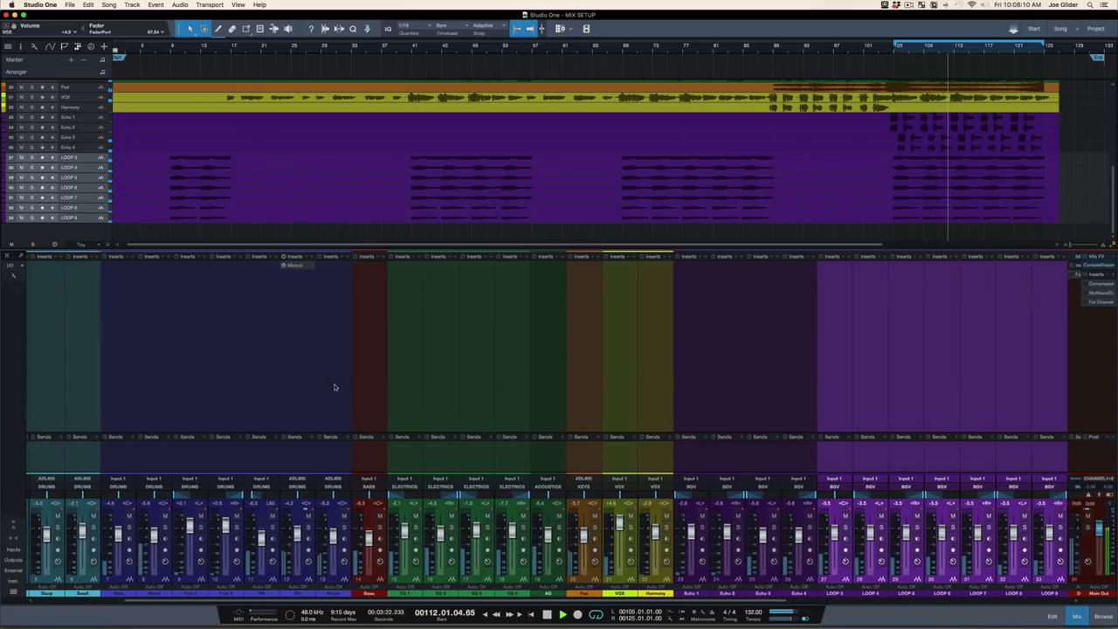
left_click(278, 516)
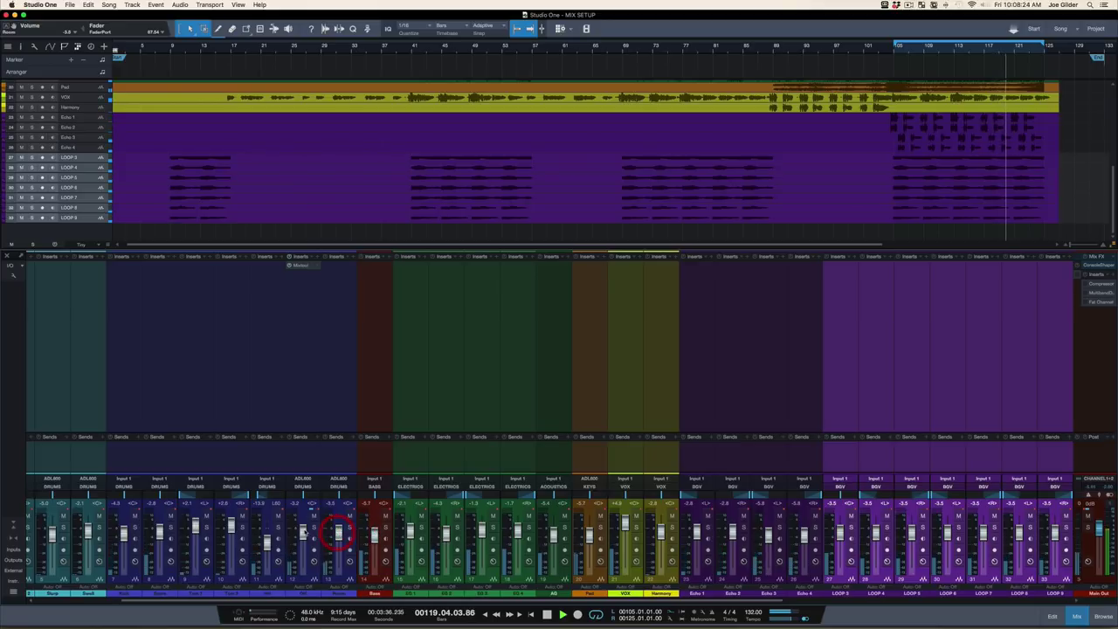
Step: Set the faders of Stick Loop 1 to about -3.9 dB and Stick Loop 2 to about -5.7 dB, and stop playback
scroll(227, 454, "left", 4)
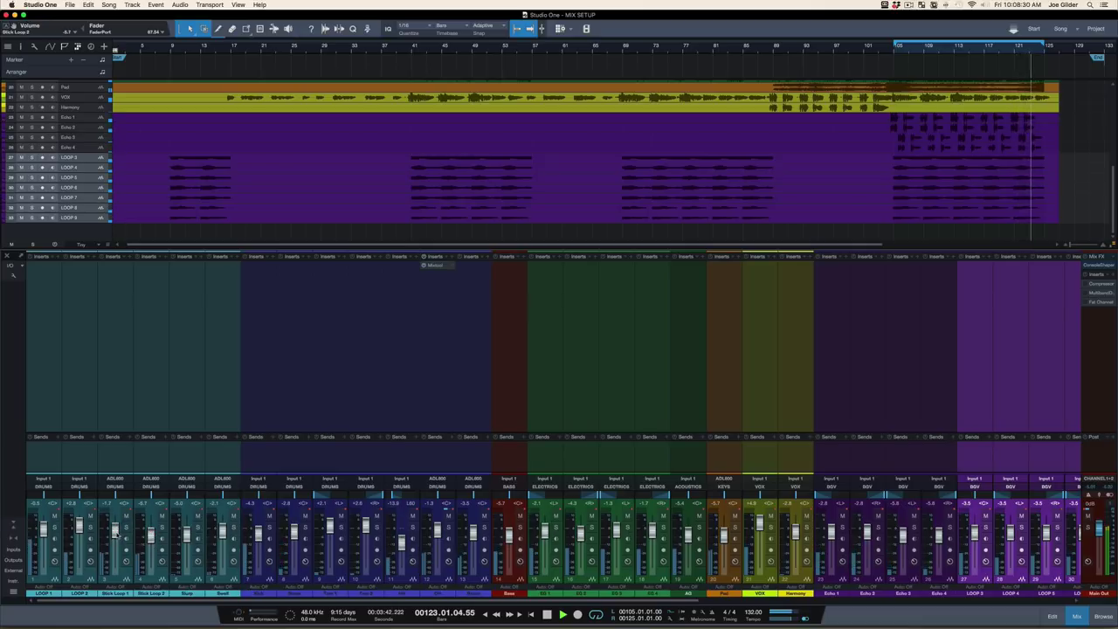
left_click_drag(116, 529, 116, 534)
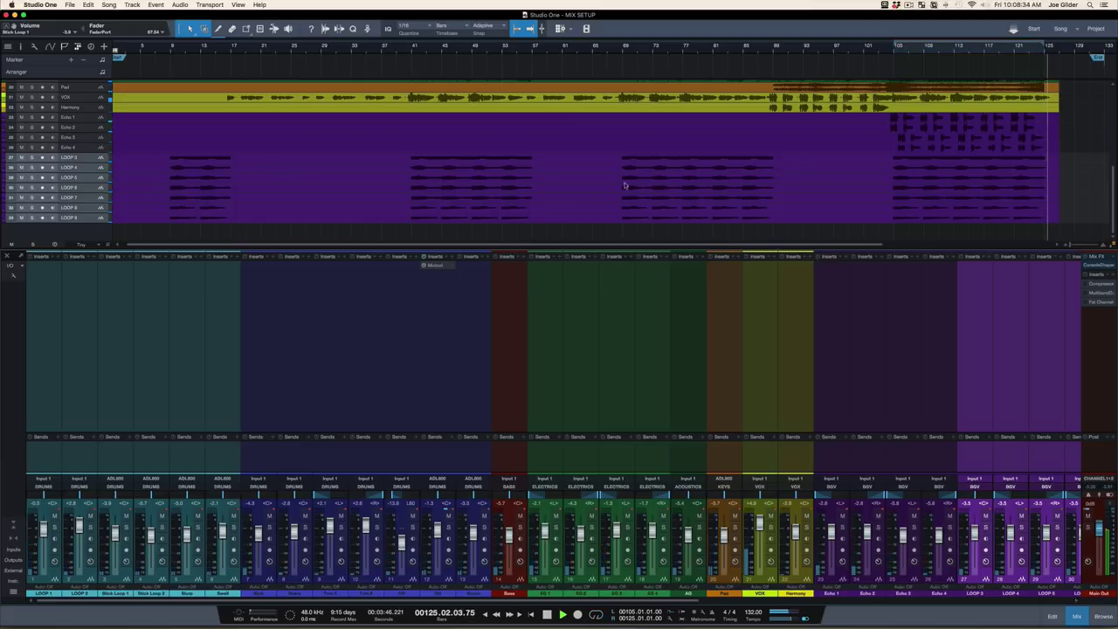
key("space")
Step: Play the song from about bar 8 and hide the mixer so the whole arrangement is in view
scroll(169, 100, "up", 5)
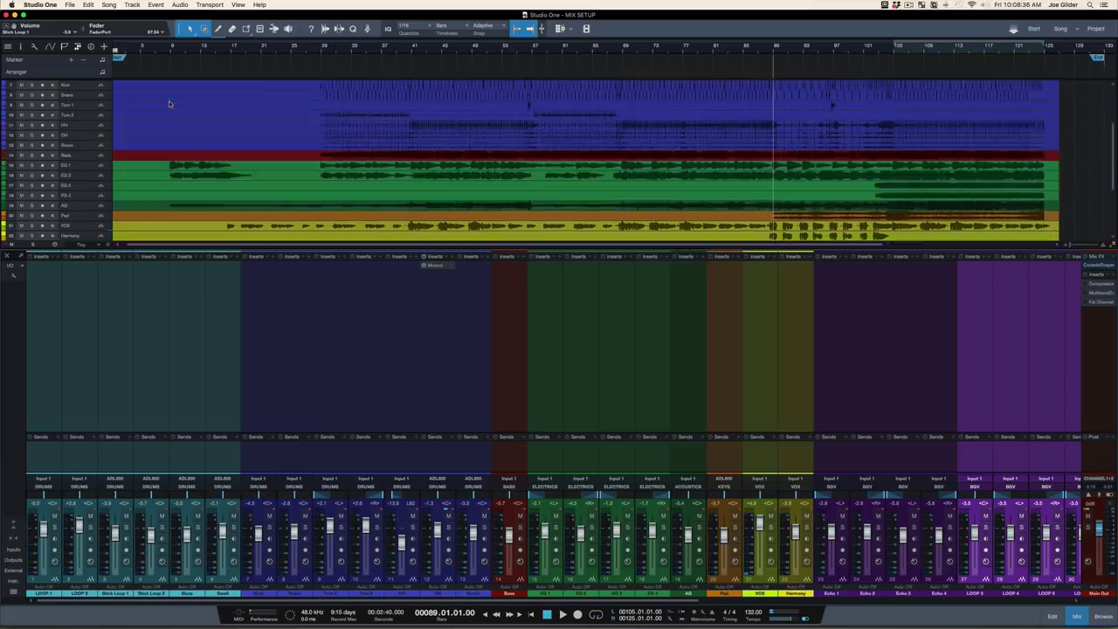
left_click(164, 50)
key("space")
scroll(156, 149, "down", 5)
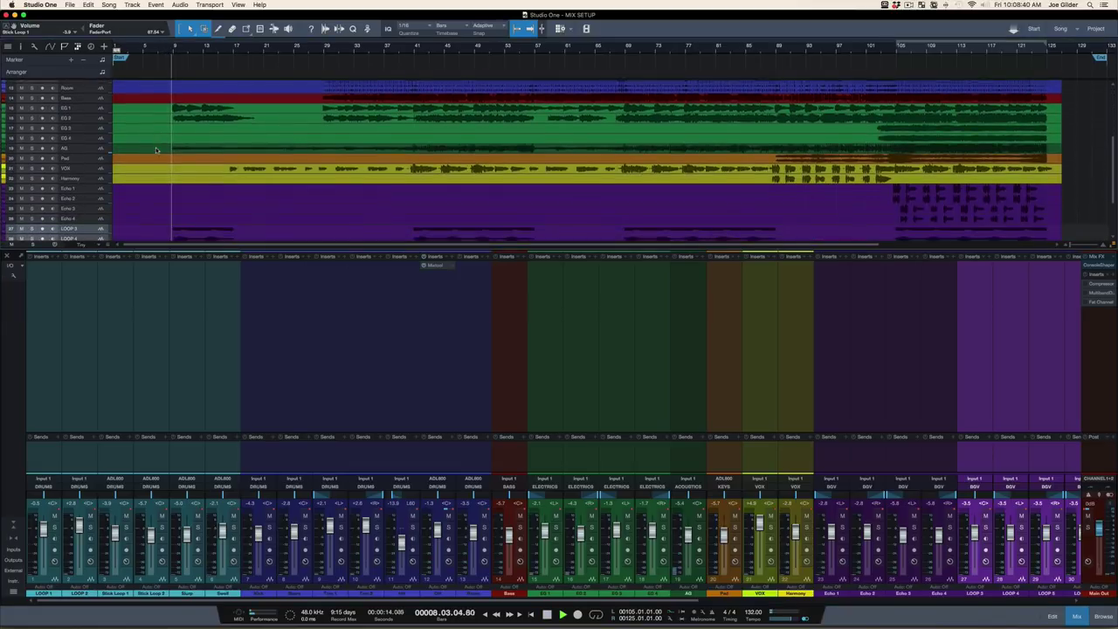
scroll(155, 147, "down", 3)
scroll(155, 147, "up", 8)
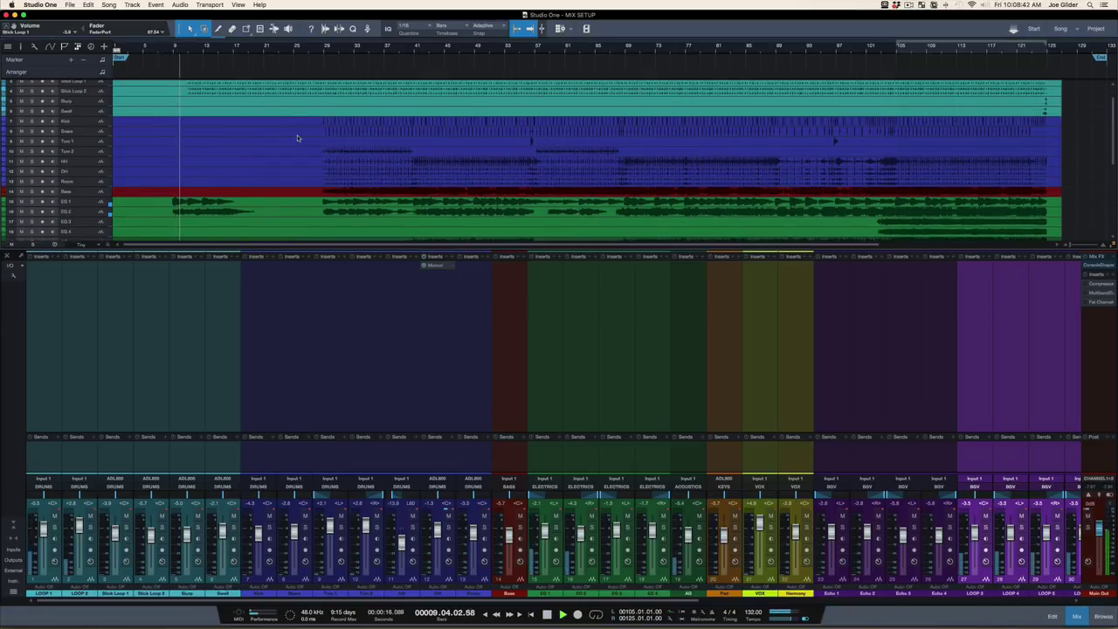
scroll(297, 137, "up", 2)
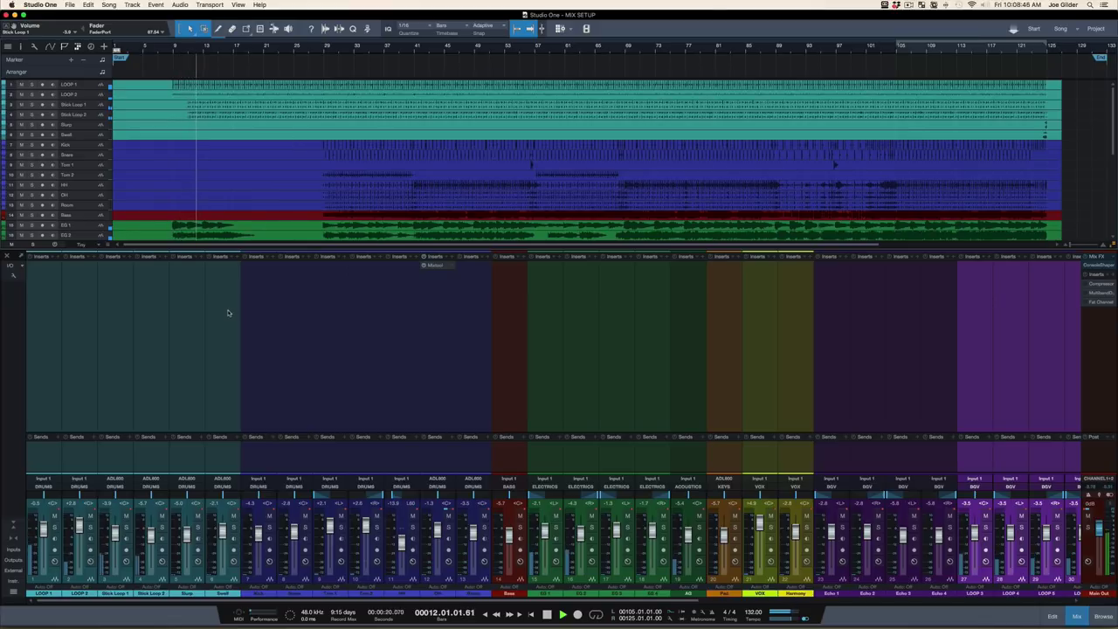
key("F3")
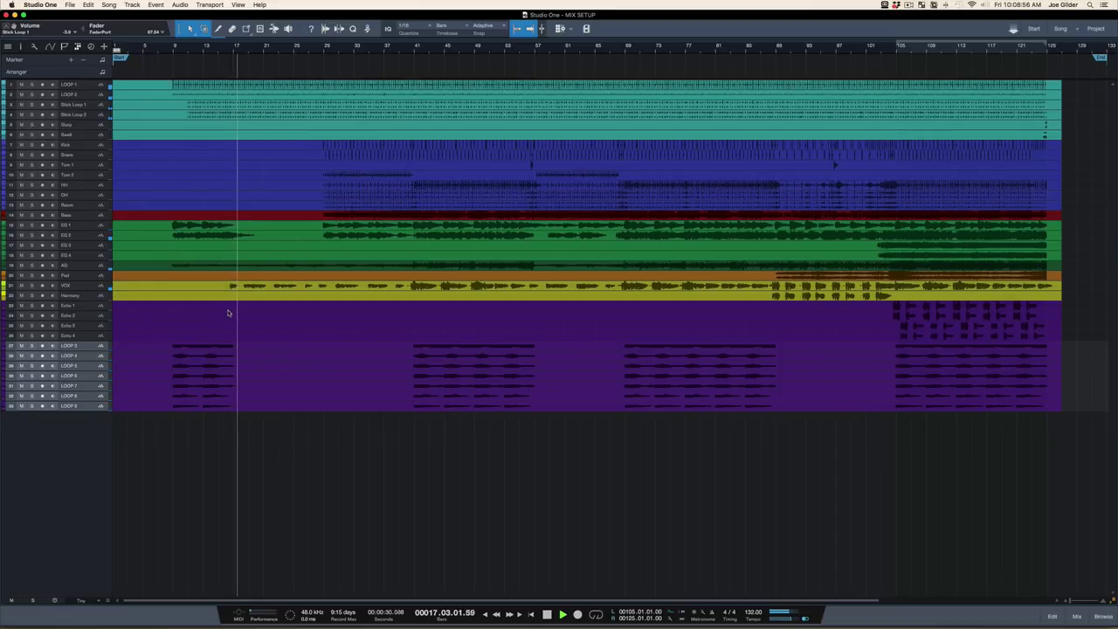
Step: Enlarge the tracks around AG, check AG in solo, and raise its volume to about +3.4 dB in the full mix
left_click(100, 265)
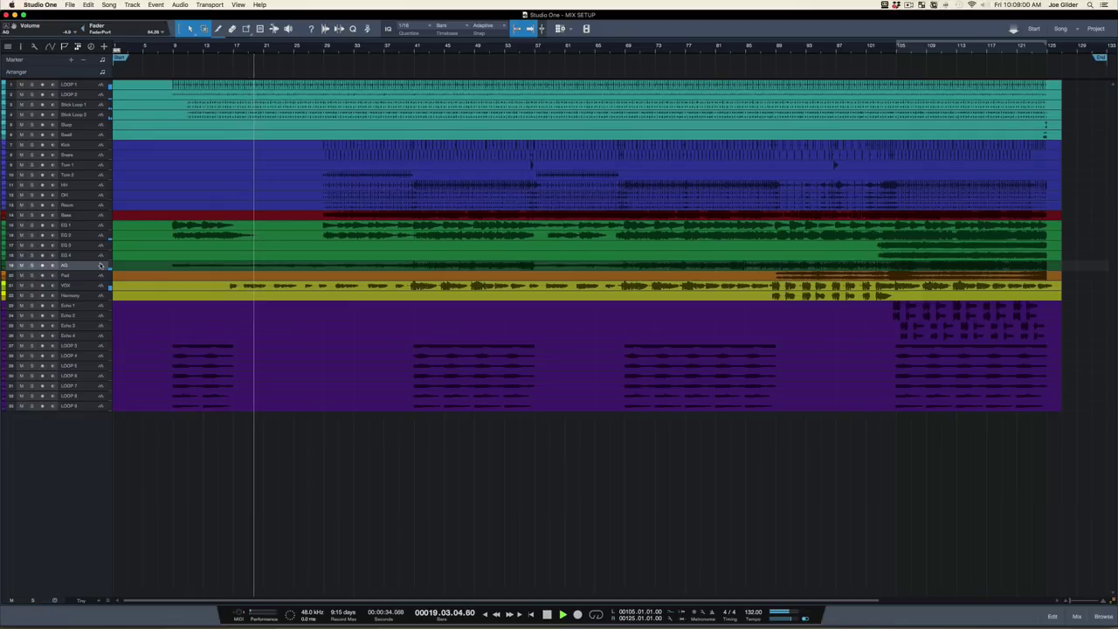
scroll(166, 292, "up", 5)
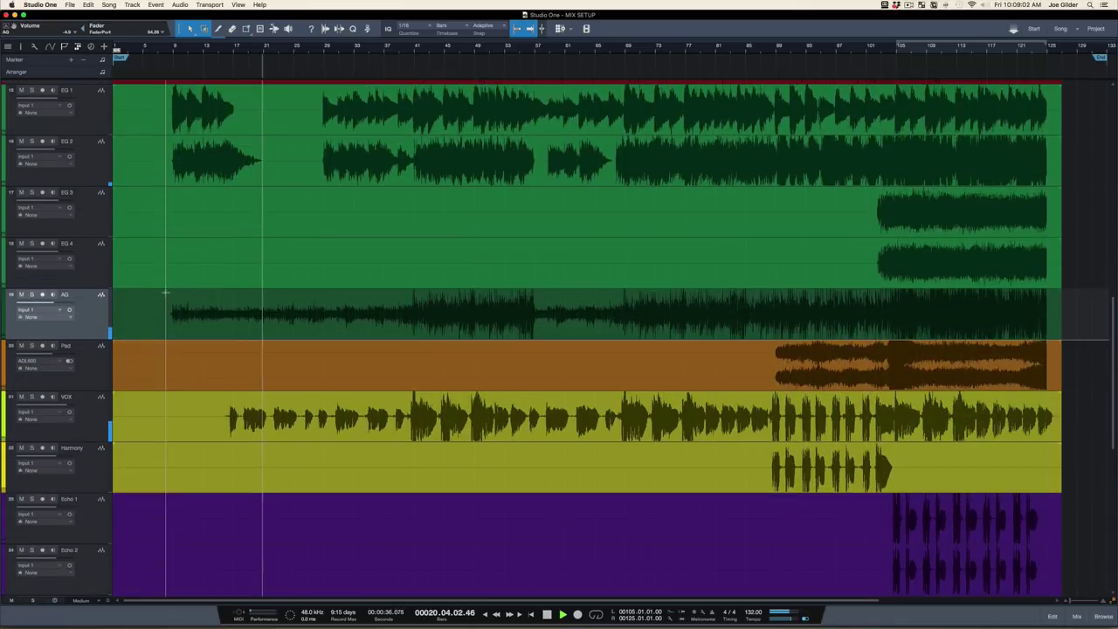
left_click(32, 294)
left_click_drag(52, 303, 63, 304)
key("s")
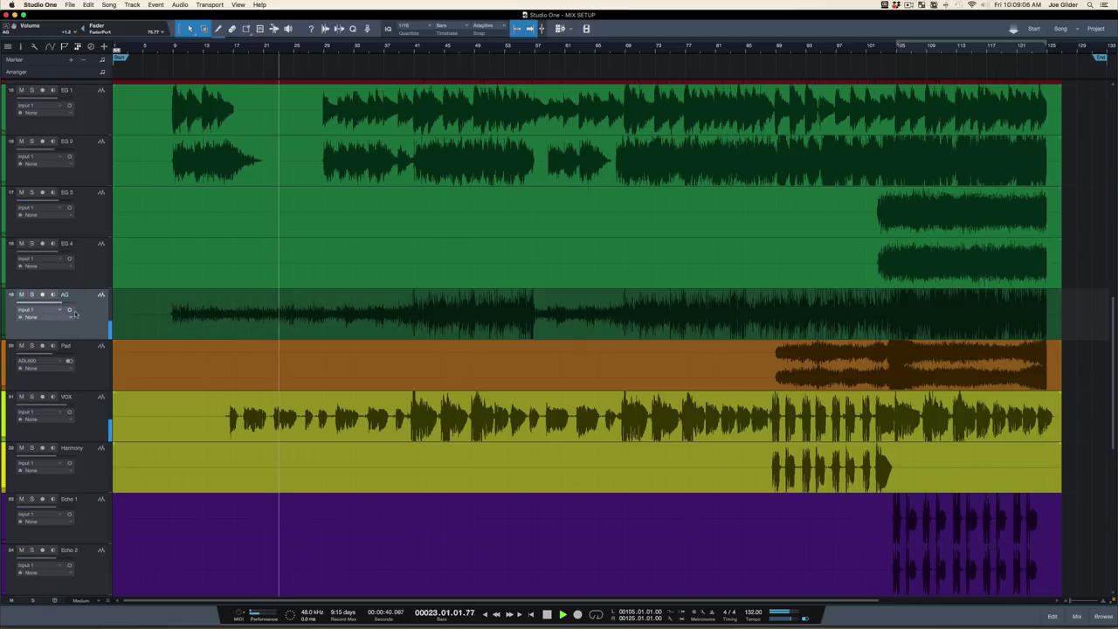
left_click_drag(59, 302, 62, 299)
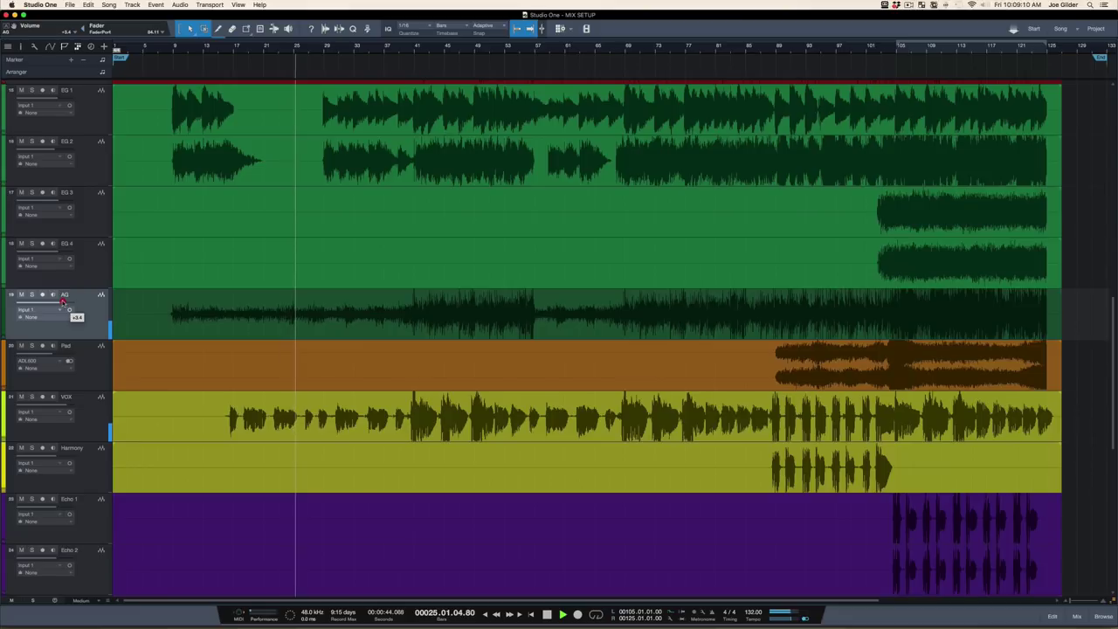
Step: Select the Stick Loop 1 and Stick Loop 2 tracks together and lower their volumes slightly
scroll(192, 328, "up", 5)
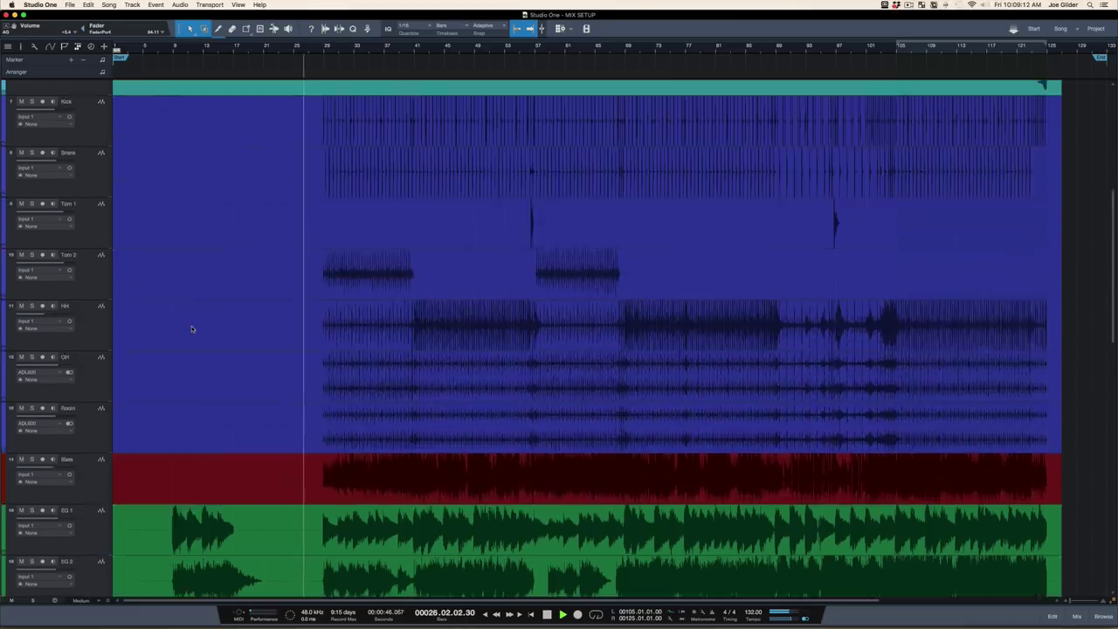
scroll(192, 328, "up", 4)
left_click(80, 154)
left_click(88, 114, "shift")
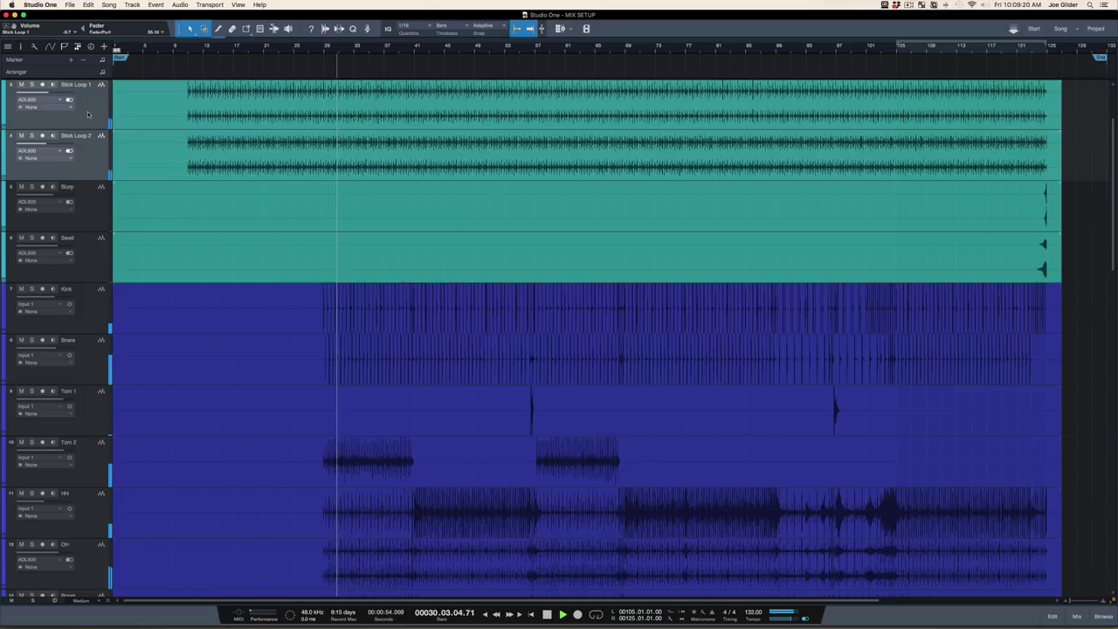
scroll(343, 324, "down", 2)
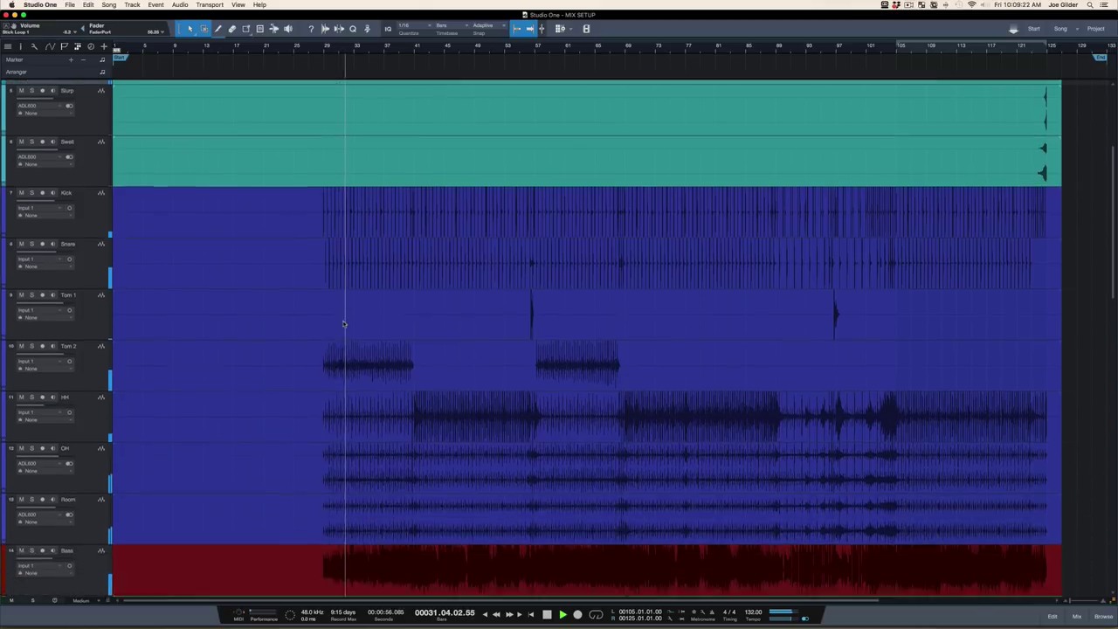
Step: Check the Room track in solo and raise its volume slightly, and set the Bass volume to about -4.4 dB
scroll(343, 324, "down", 3)
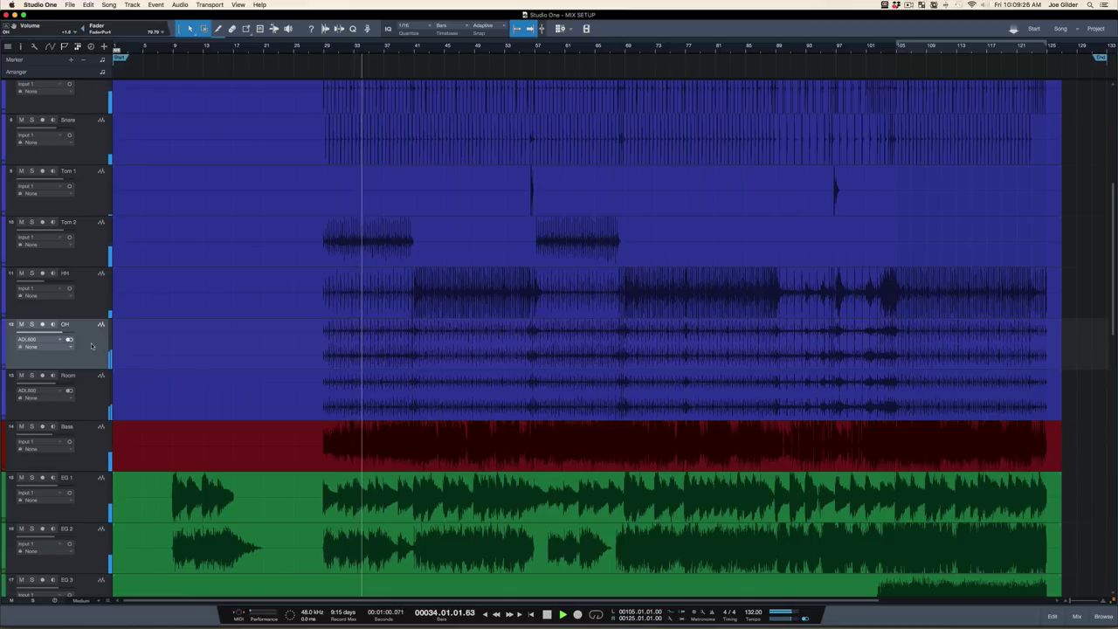
left_click(100, 392)
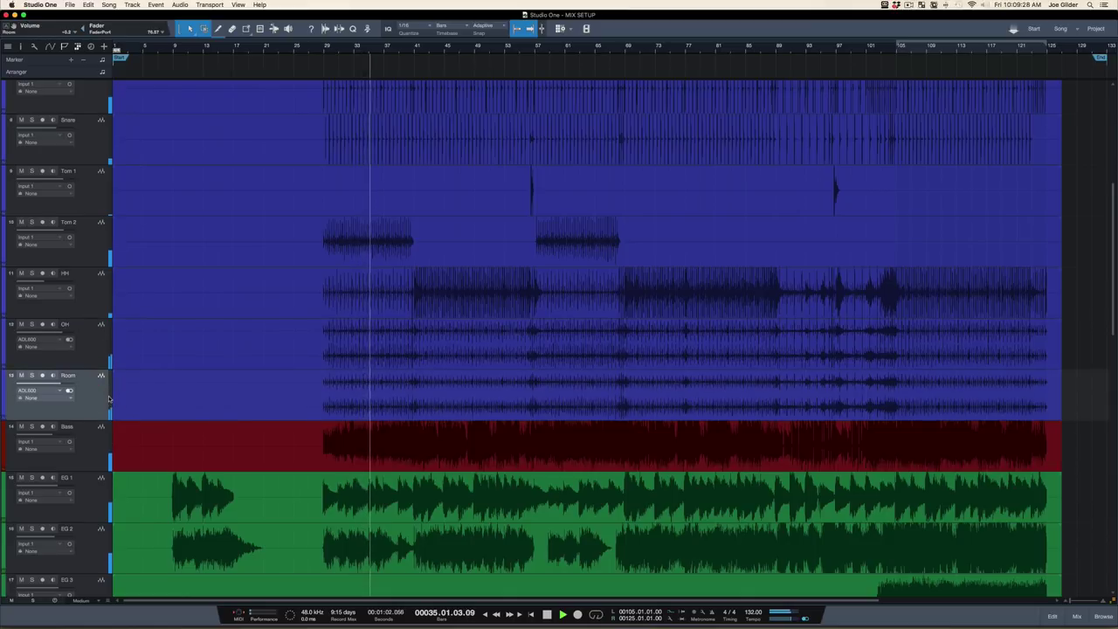
key("s")
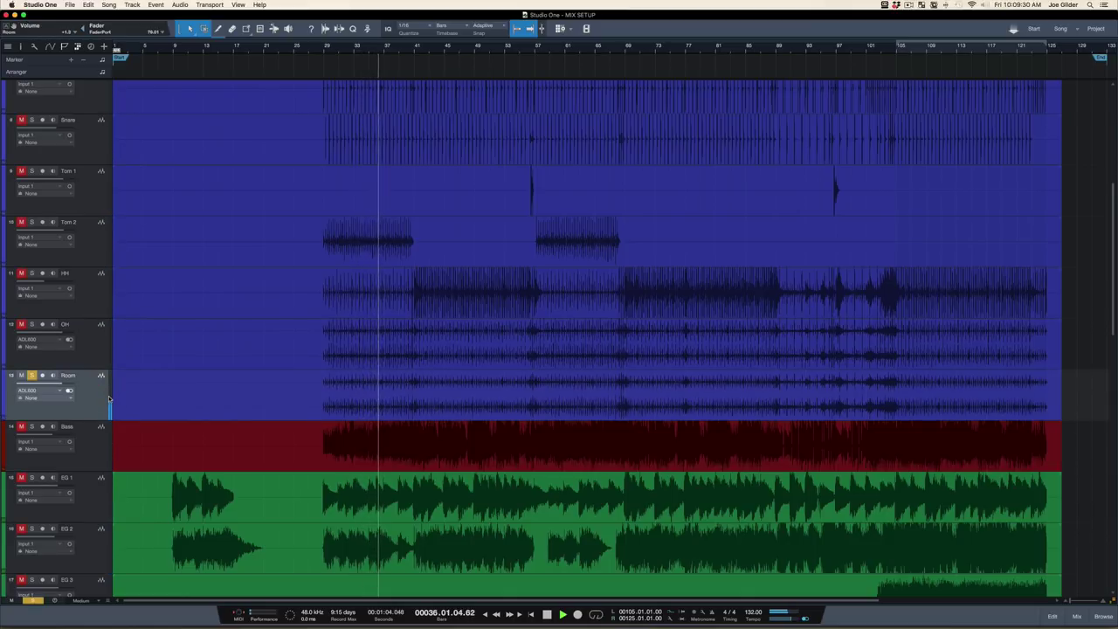
key("s")
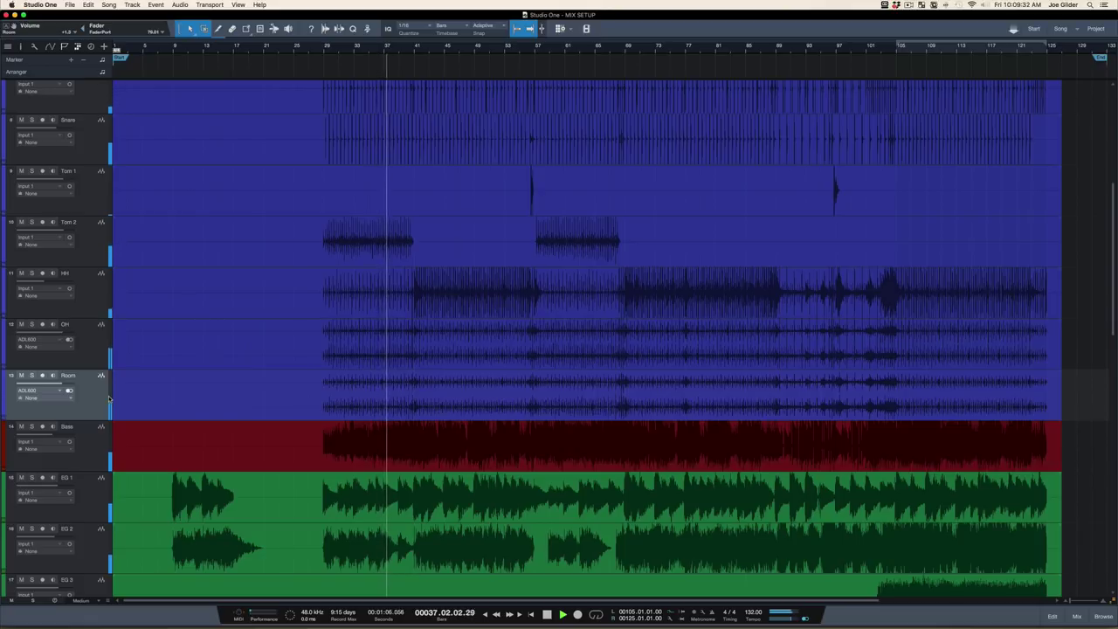
left_click(98, 448)
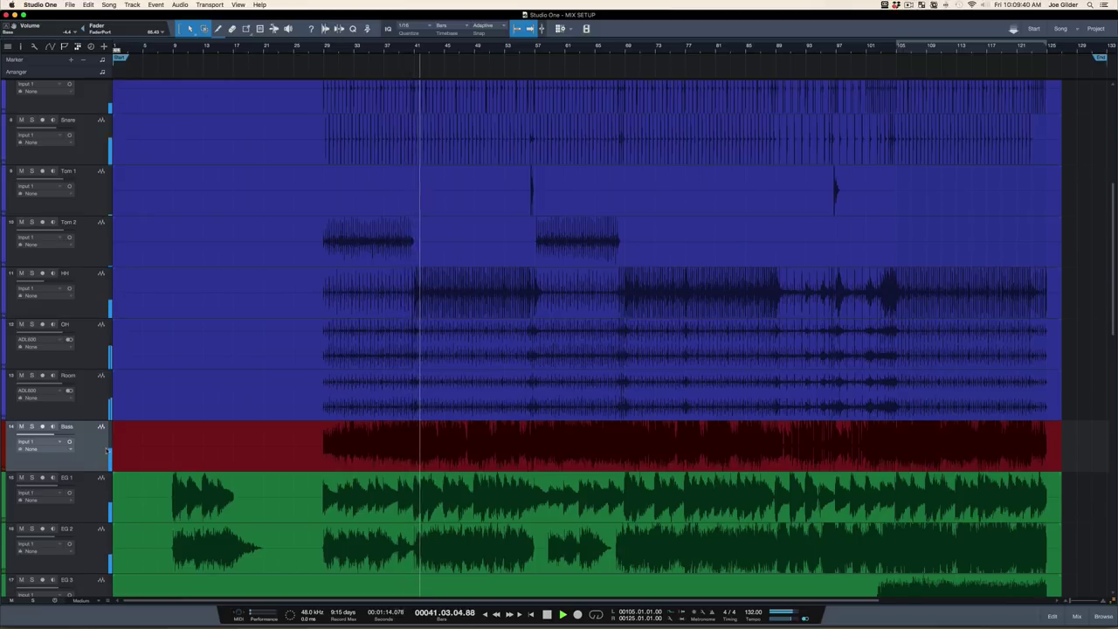
Step: Adjust the volumes of EG 1 and EG 2 together, and raise EG 1 on its own against the full mix
scroll(201, 452, "down", 6)
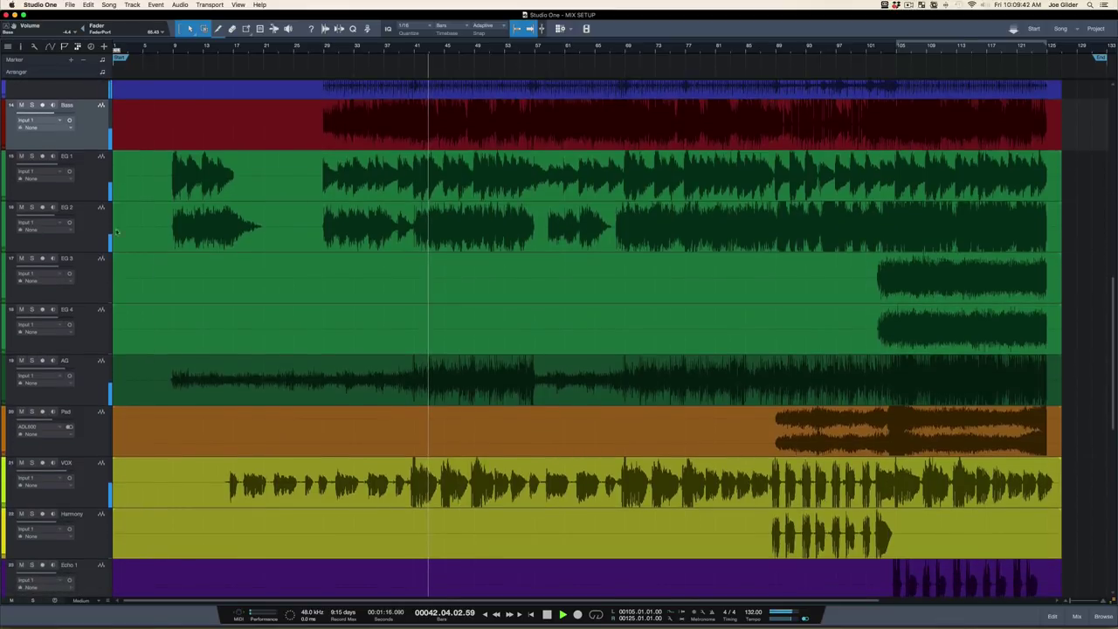
left_click(88, 194)
left_click(90, 218, "shift")
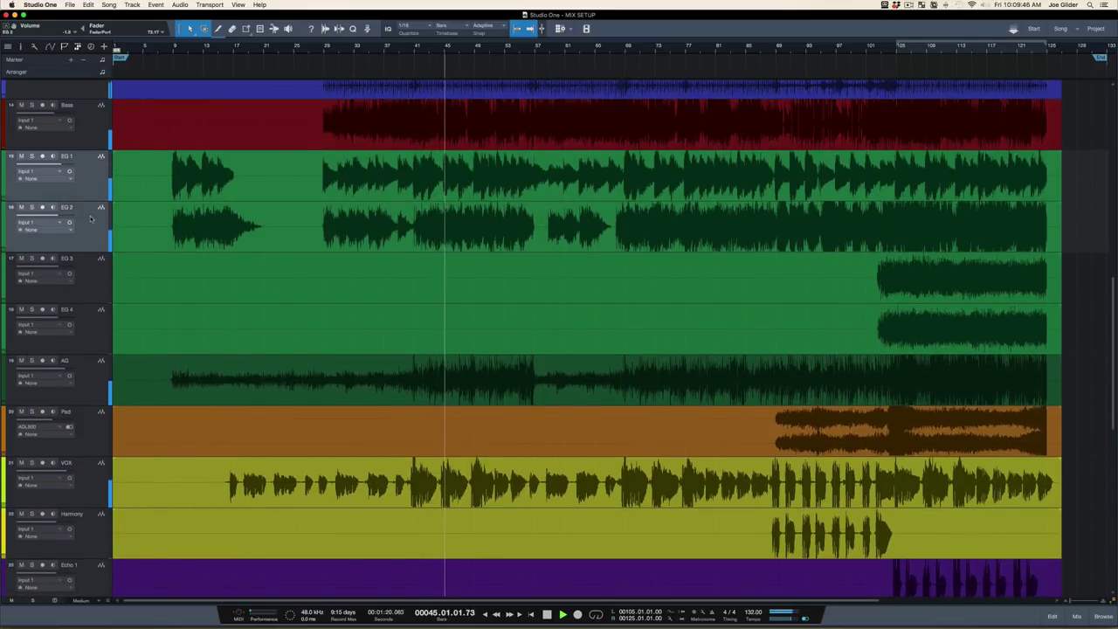
left_click(90, 189)
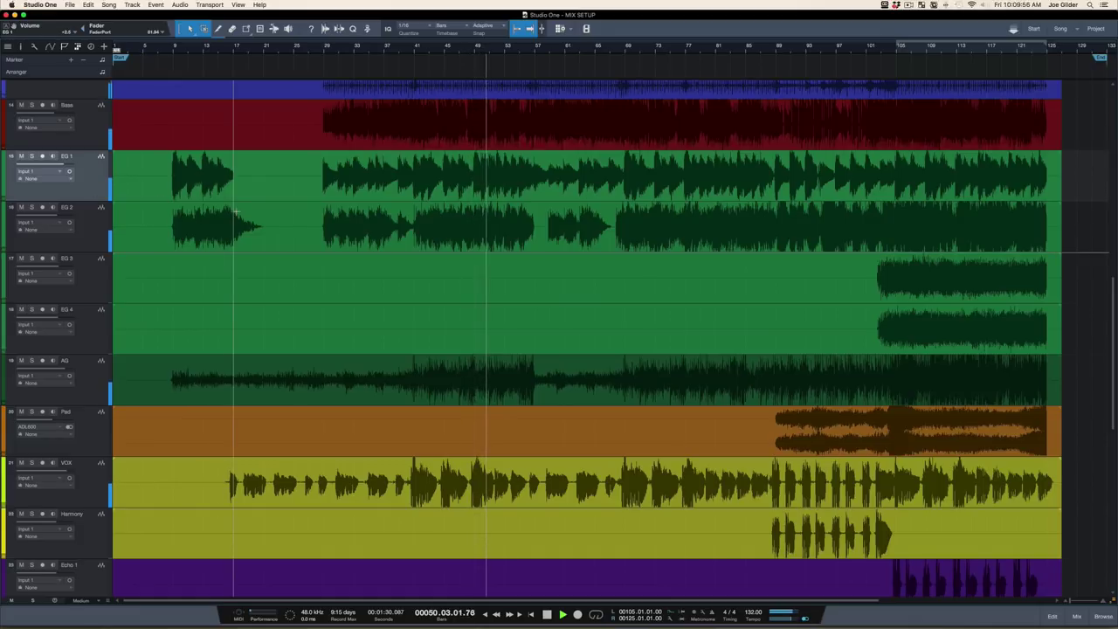
Step: Reduce the track heights, raise Tom 1 and Tom 2 together to put Tom 1 at about +4.8 dB, and check both in solo
scroll(298, 282, "down", 10)
scroll(297, 282, "up", 8)
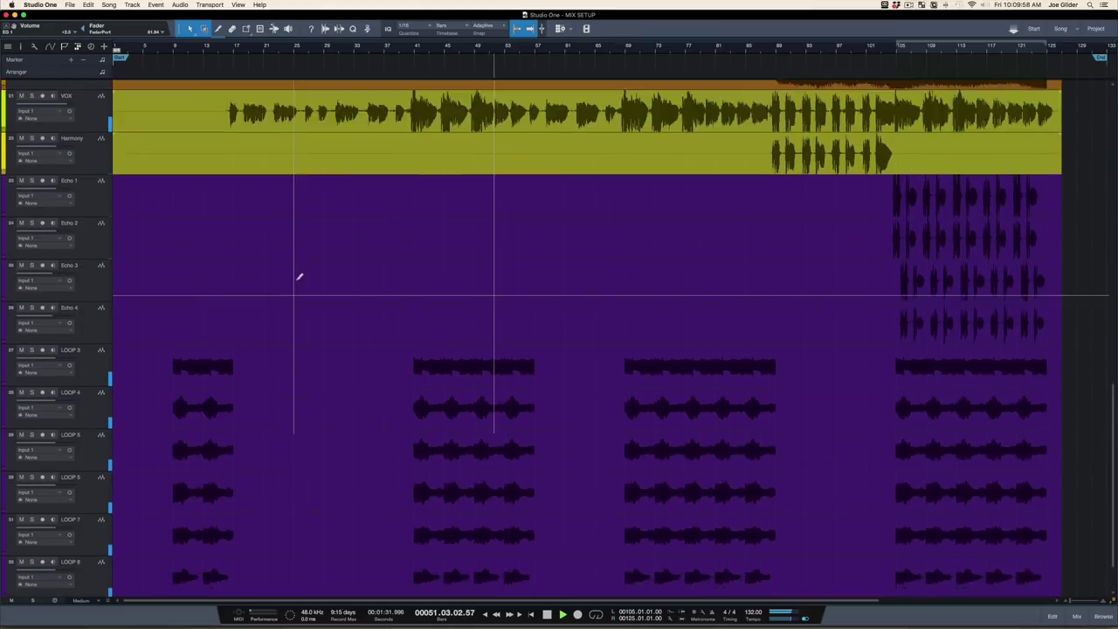
scroll(297, 282, "up", 3)
scroll(297, 282, "up", 10)
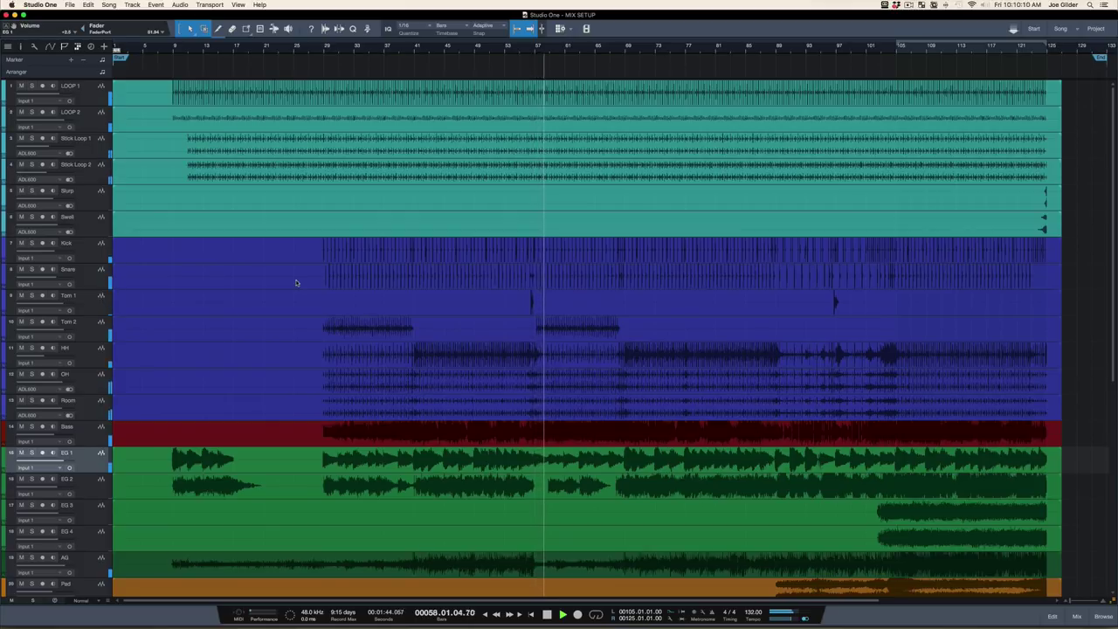
scroll(295, 282, "down", 5)
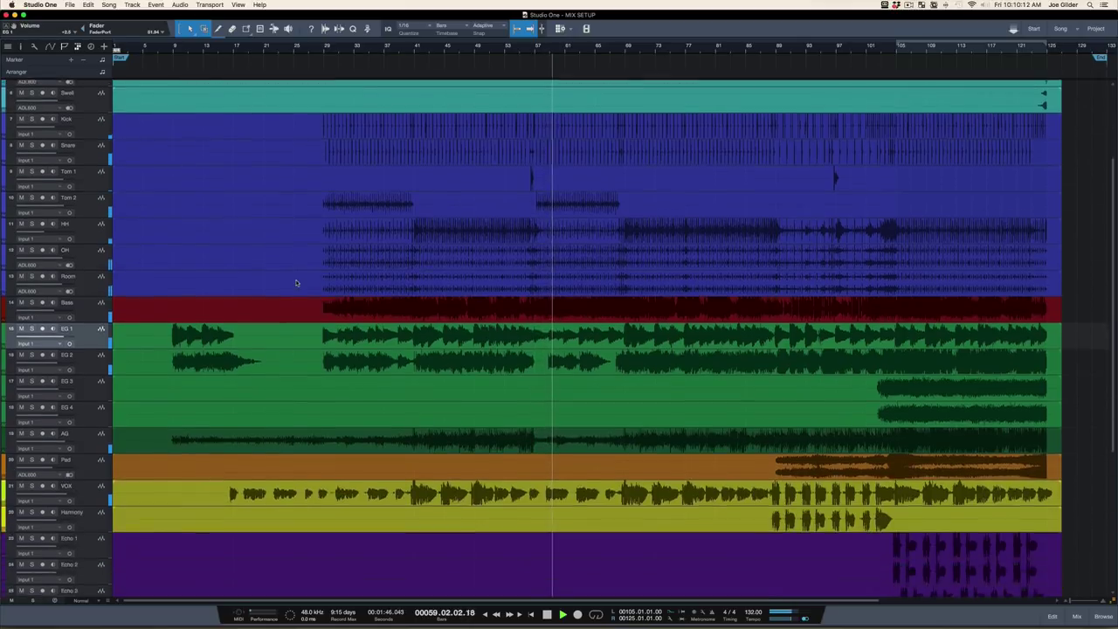
left_click(95, 136, "shift")
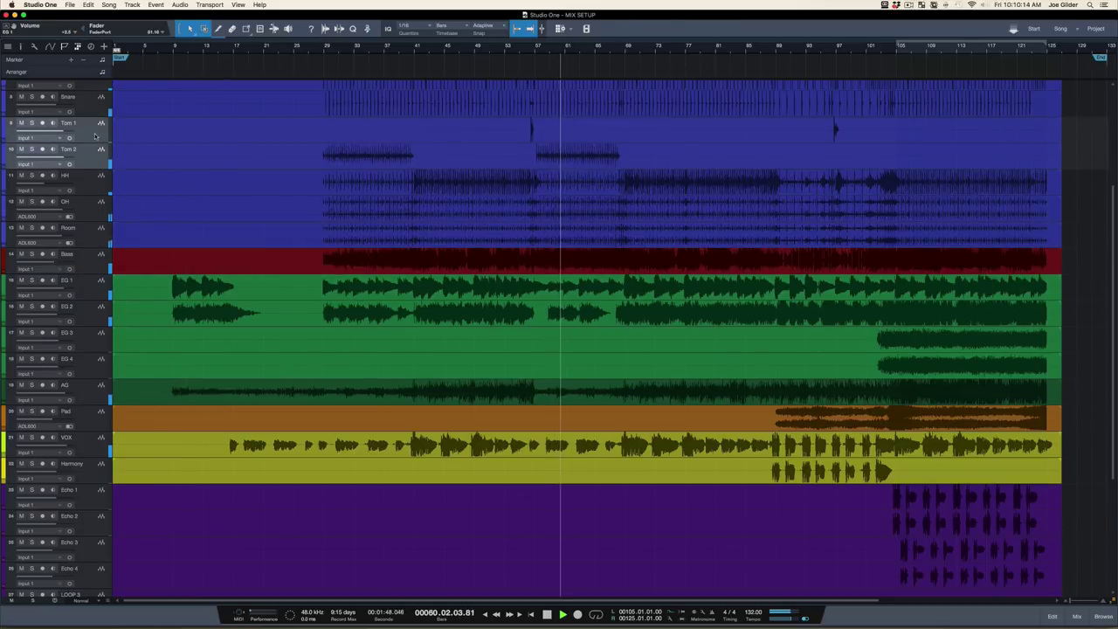
key("s")
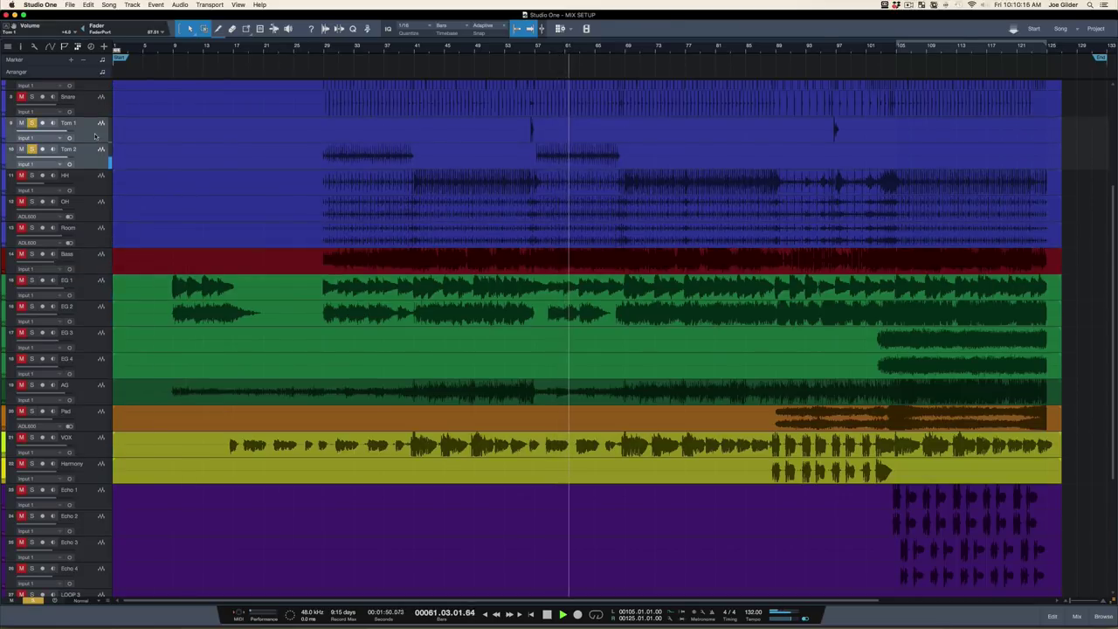
key("s")
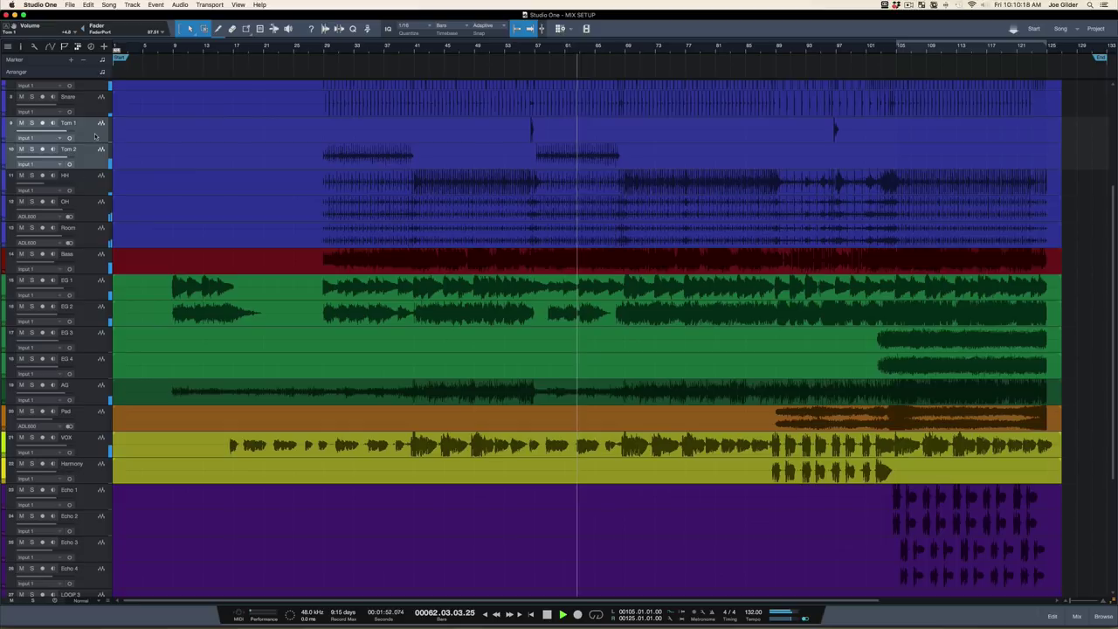
Step: Compare the mix with Room muted, lower Room to about -2.9 dB, and raise EG 1 to about +3.0 dB
left_click(94, 230)
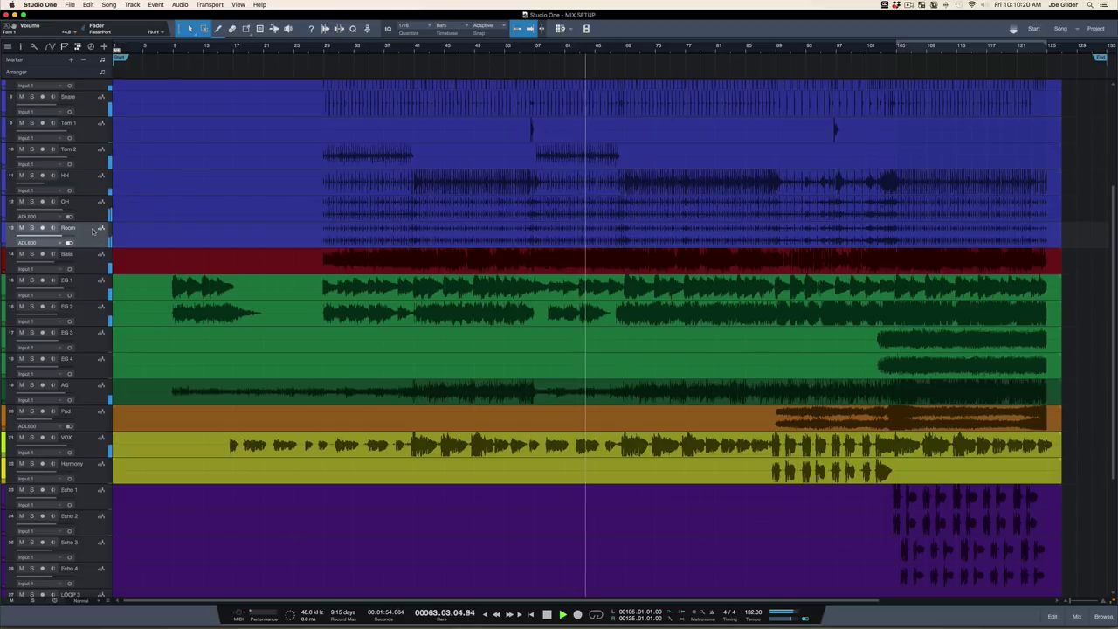
key("m")
key("m")
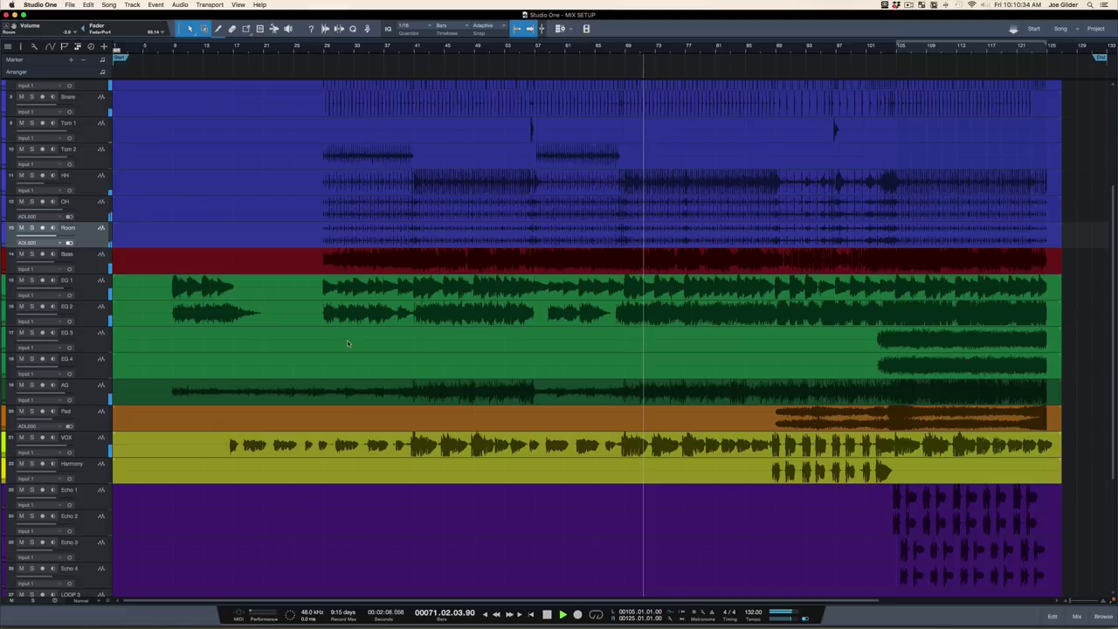
left_click(100, 294)
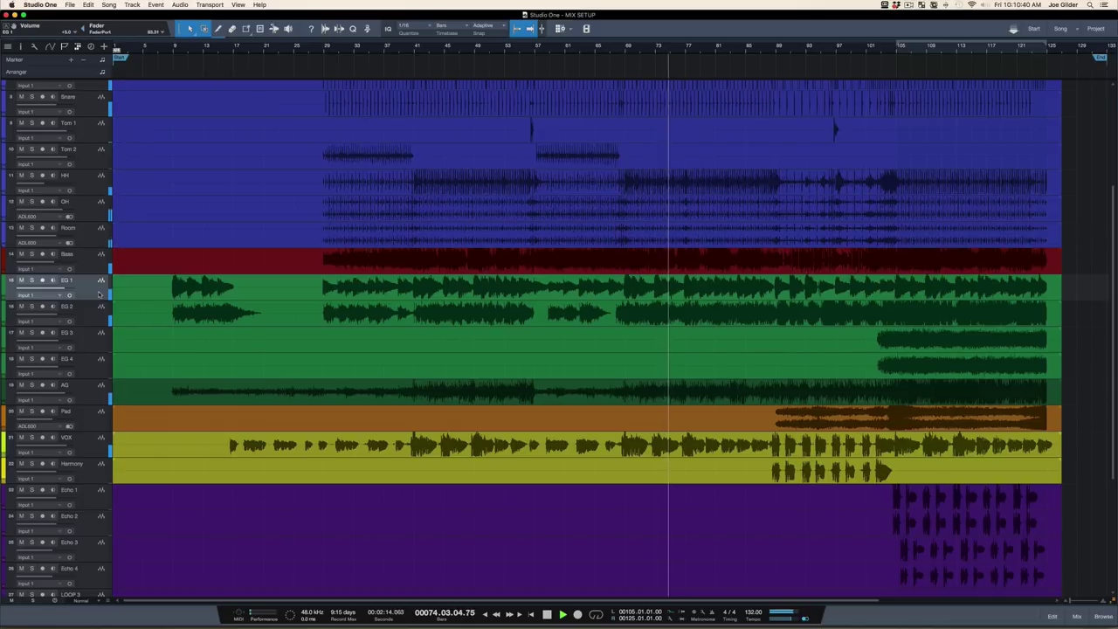
Step: Show the mixer again and set Pad to about -2.4 dB and Harmony to about -2.8 dB during the last sections
key("F3")
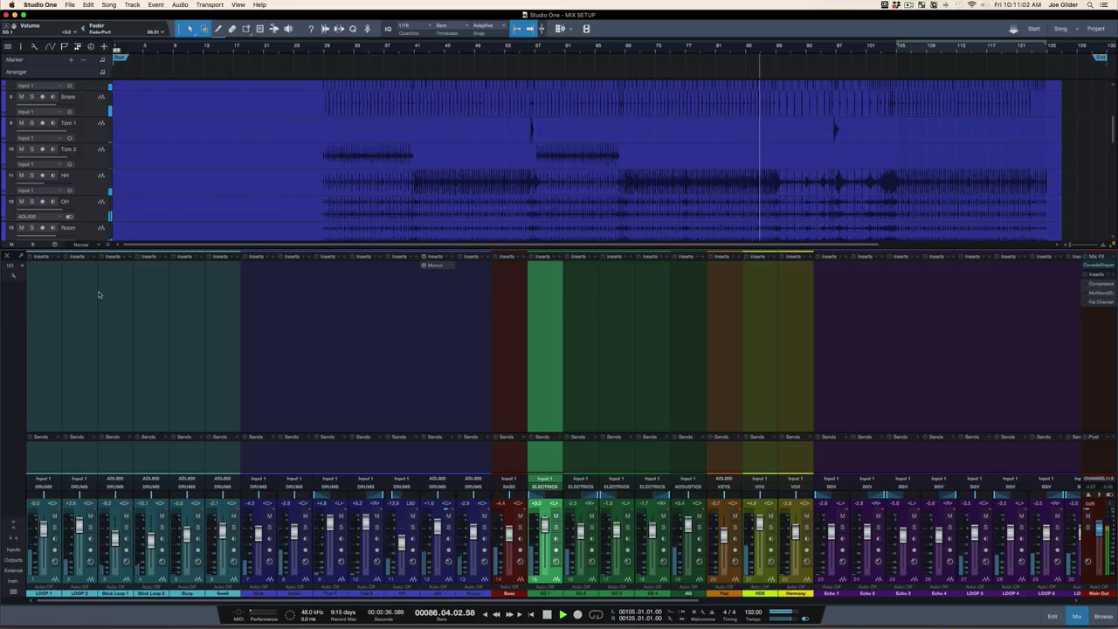
scroll(650, 109, "down", 3)
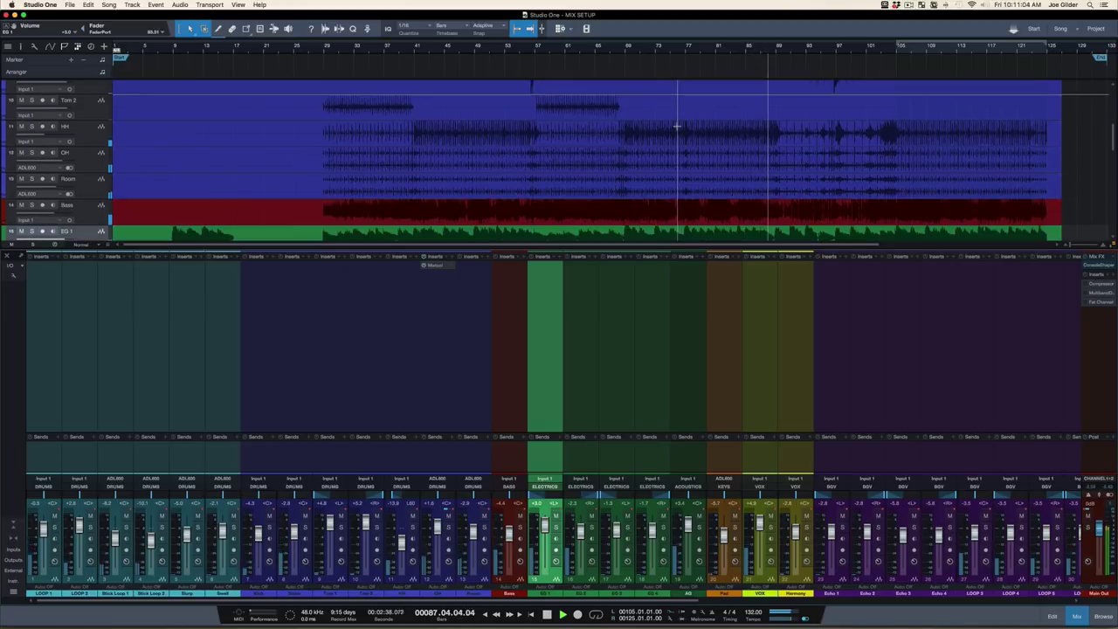
scroll(677, 126, "down", 8)
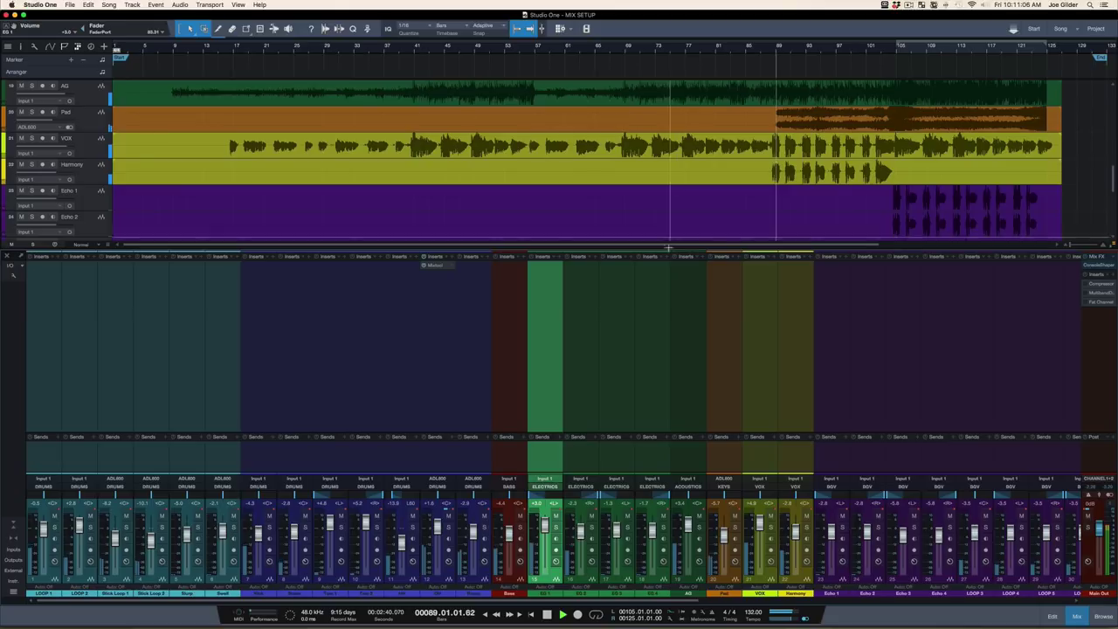
left_click(722, 451)
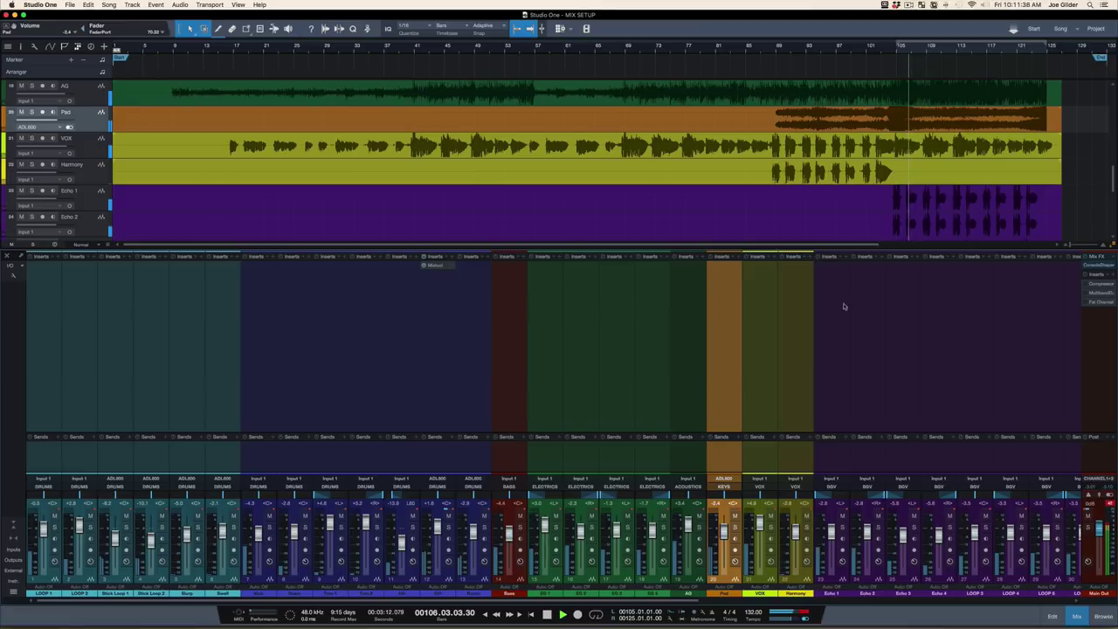
left_click(804, 445)
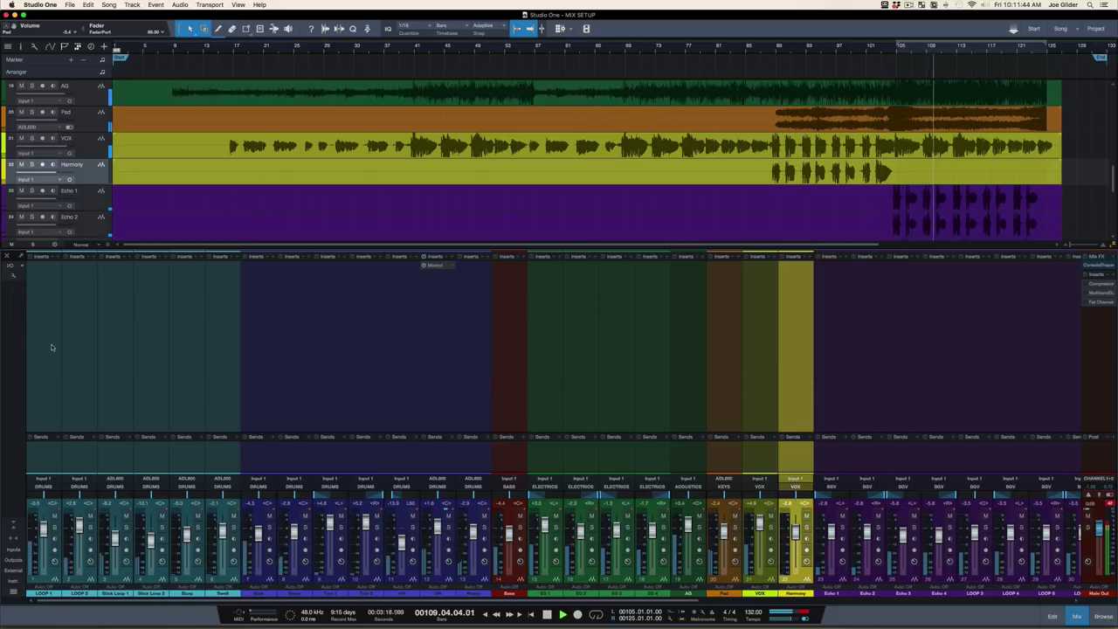
Step: Lower all channels from LOOP 1 through Harmony together by about 2.3 dB, and raise VOX to about +4.2 dB
key("super+a")
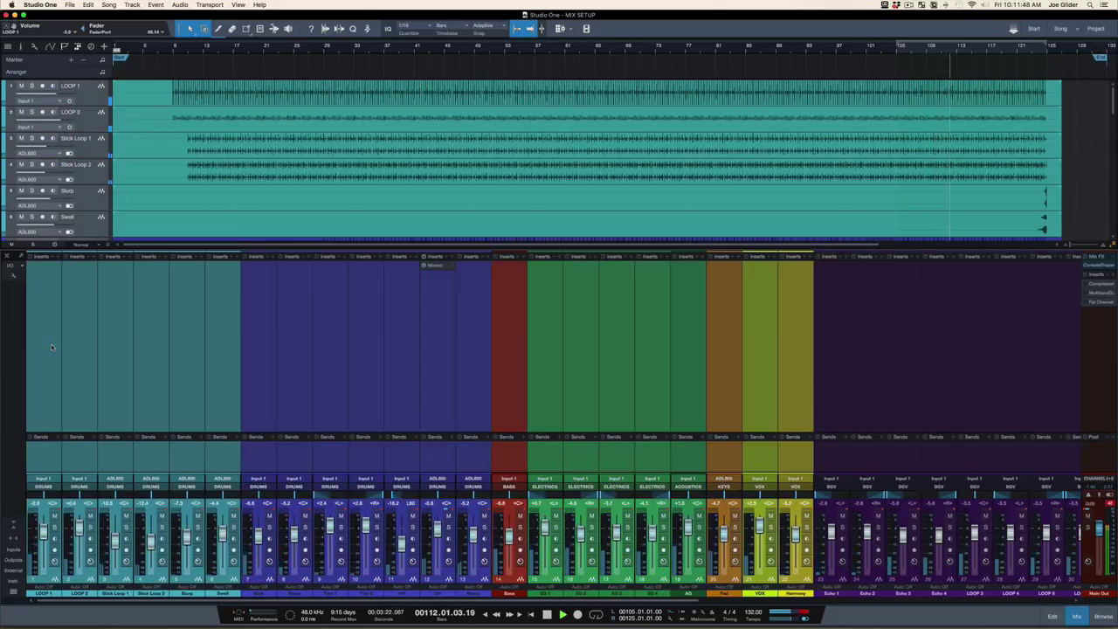
left_click(769, 400)
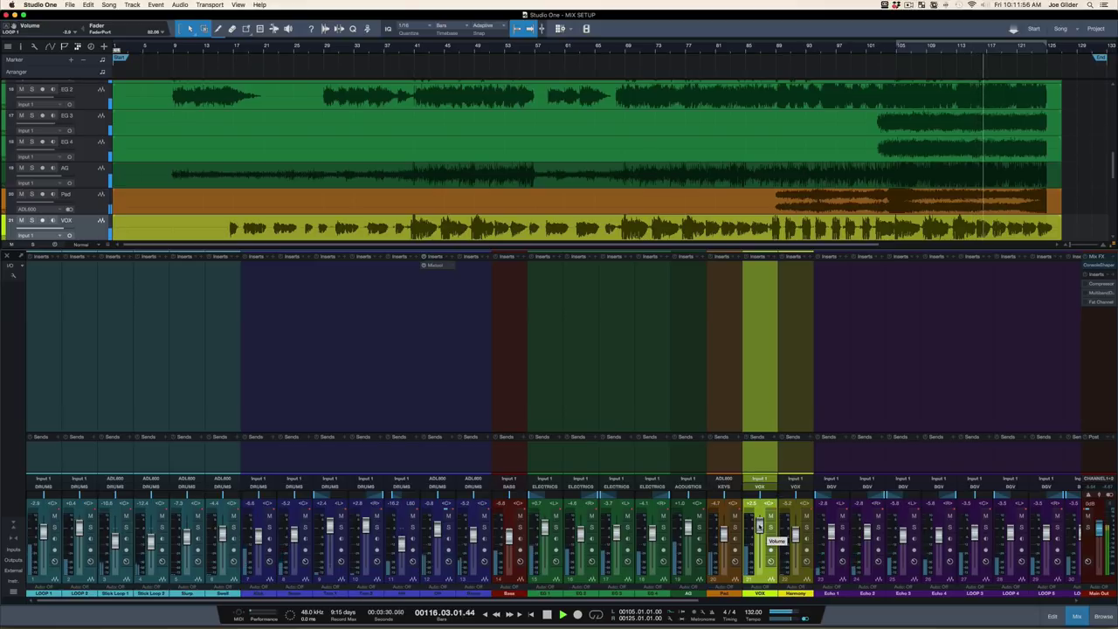
left_click_drag(759, 525, 759, 521)
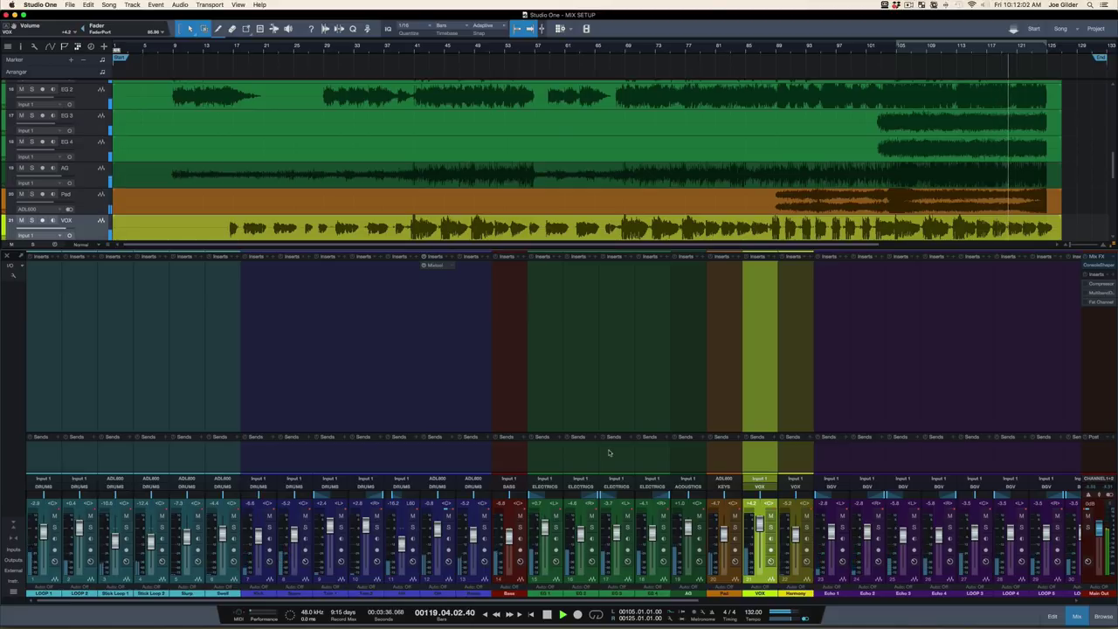
Step: Check the Bass channel in solo and set its volume to about -6.6 dB
left_click(510, 458)
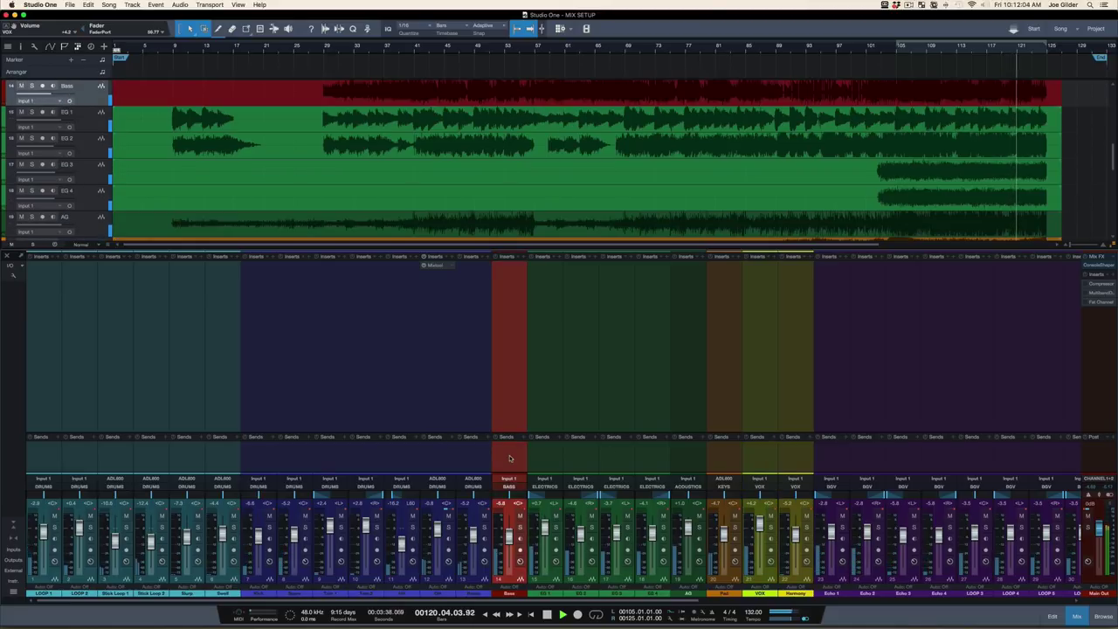
key("s")
key("s")
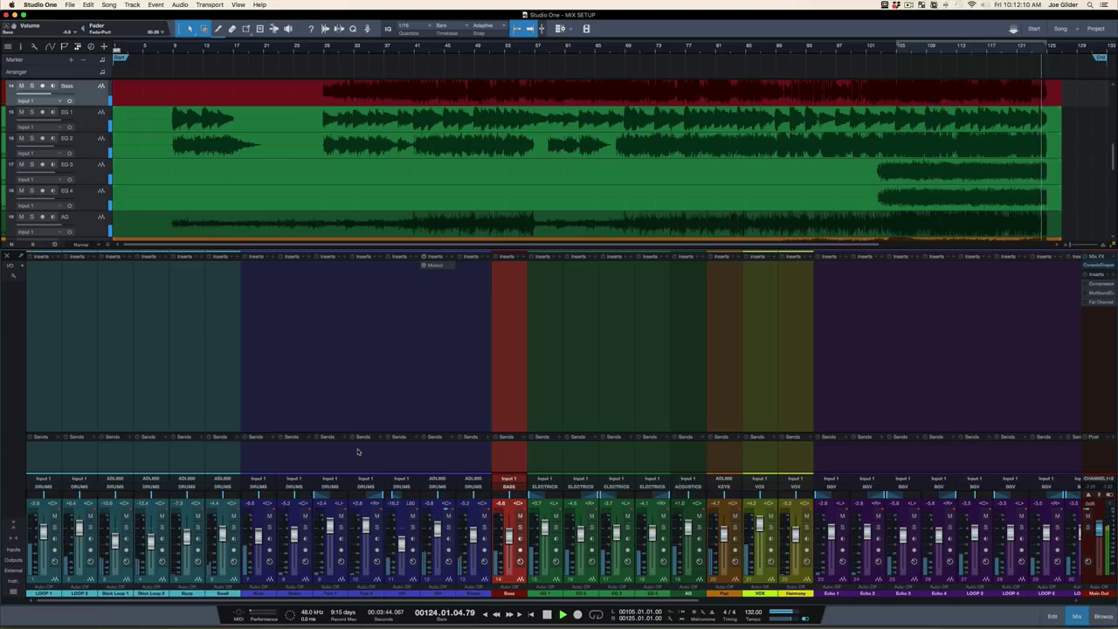
Step: Select the Kick through Bass channels, replay from bar 105 with them soloed, and raise them together by about 1.9 dB before returning to the full mix
left_click(295, 458)
left_click(266, 464)
left_click(511, 460, "shift")
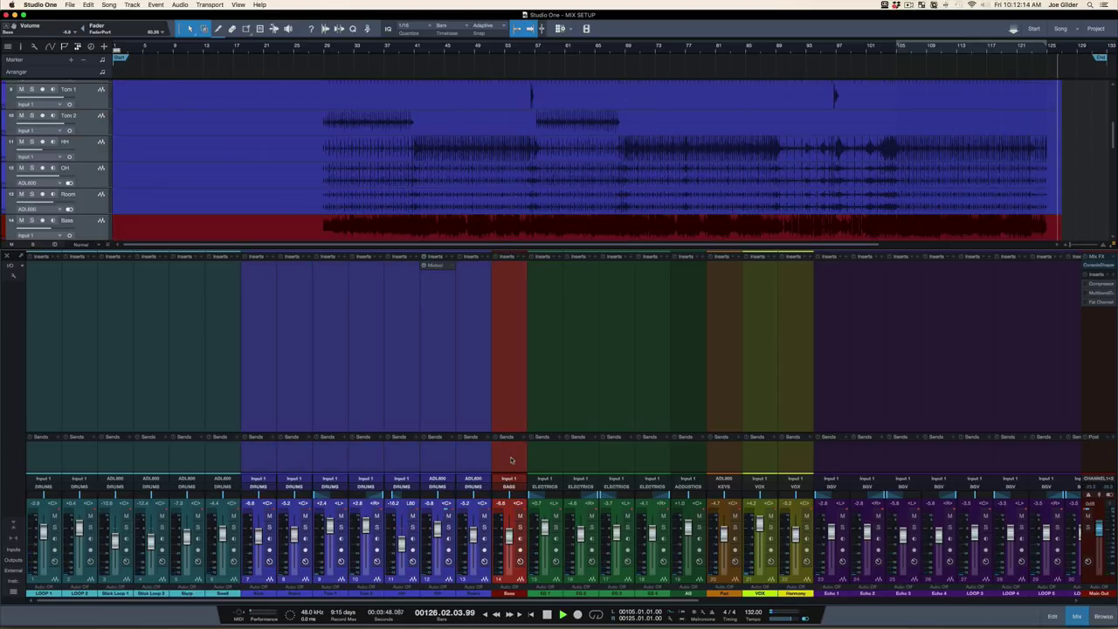
left_click(897, 48)
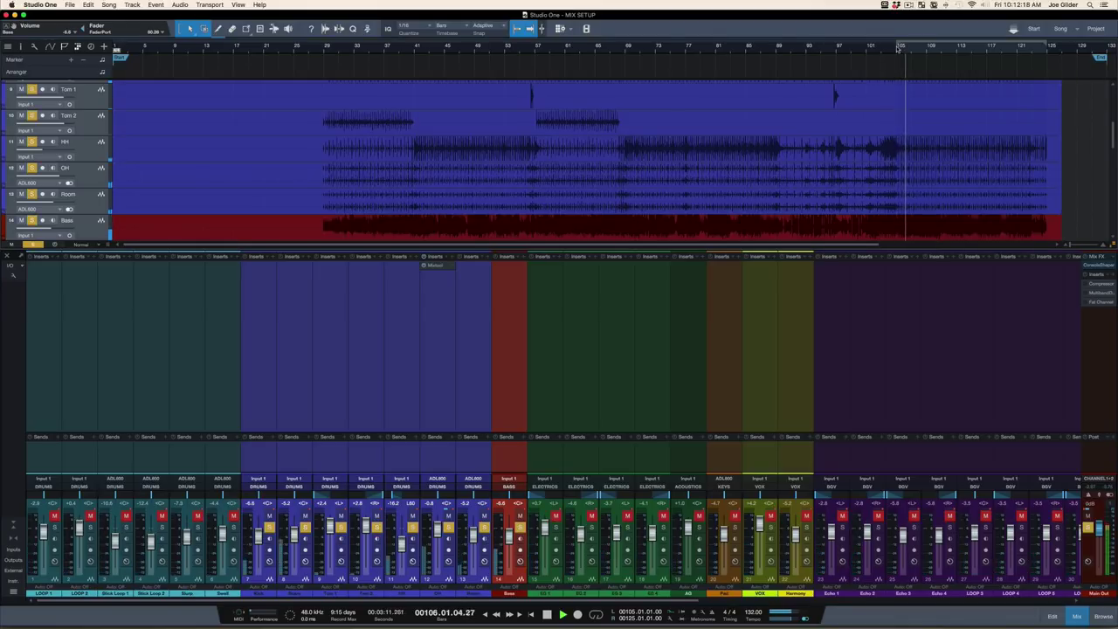
key("s")
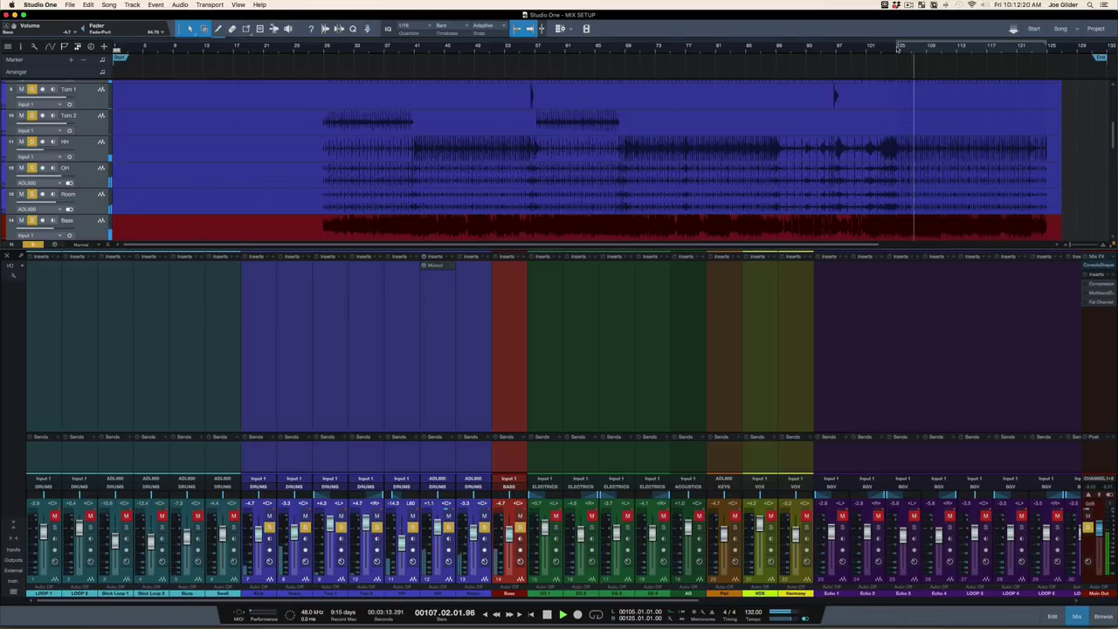
key("s")
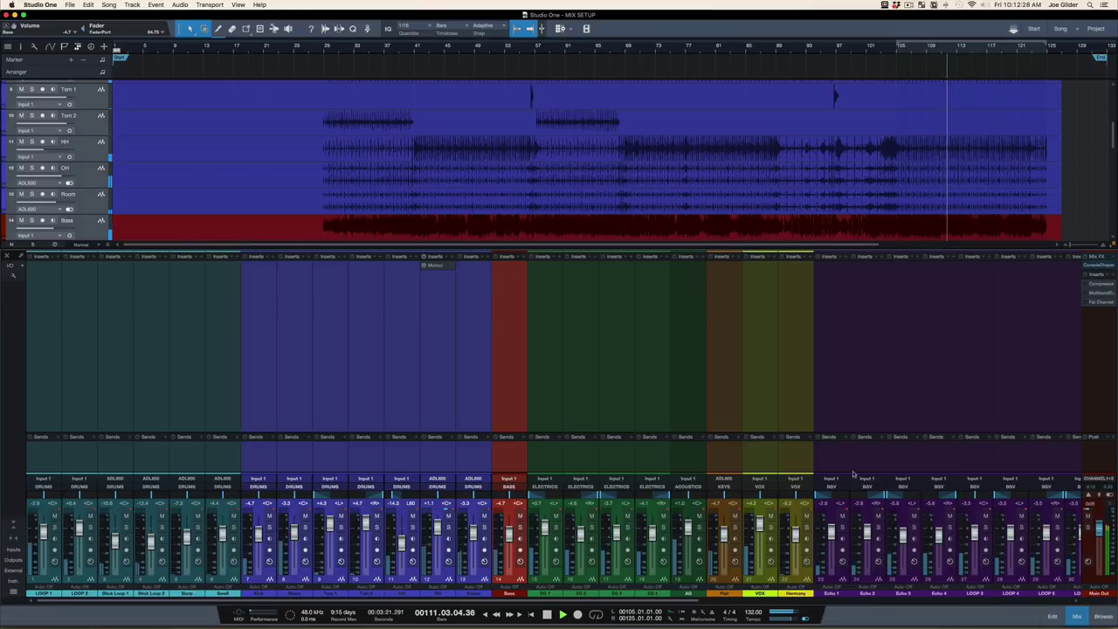
Step: Lower all channels from LOOP 1 through LOOP 9 together by about 1.2 dB, and lower Pad to about -8.0 dB
scroll(758, 440, "right", 10)
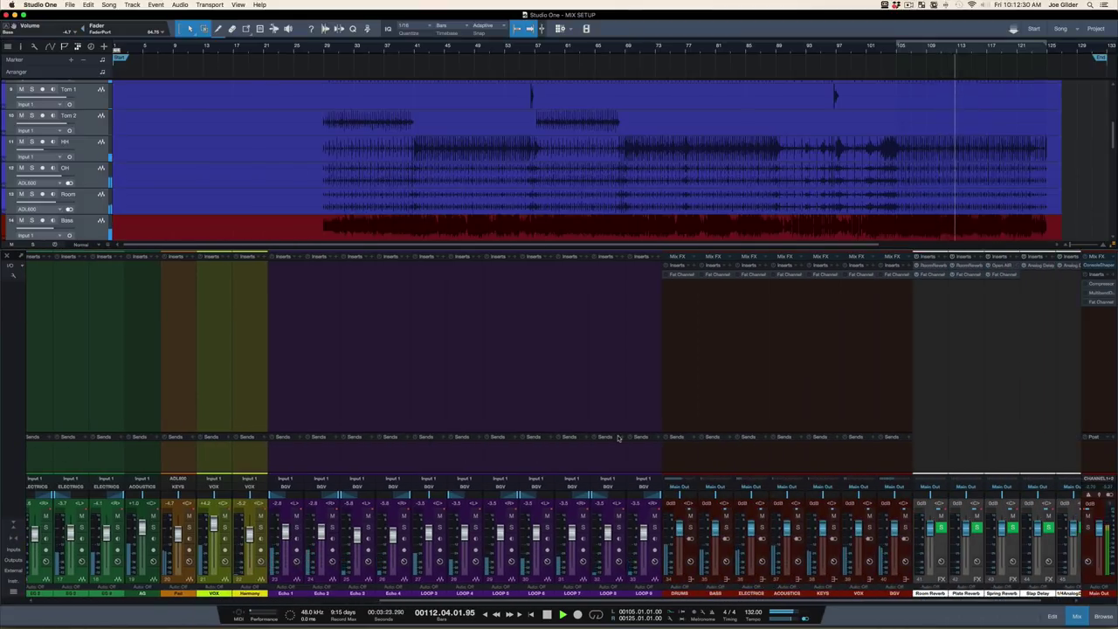
left_click(641, 448)
scroll(641, 448, "left", 10)
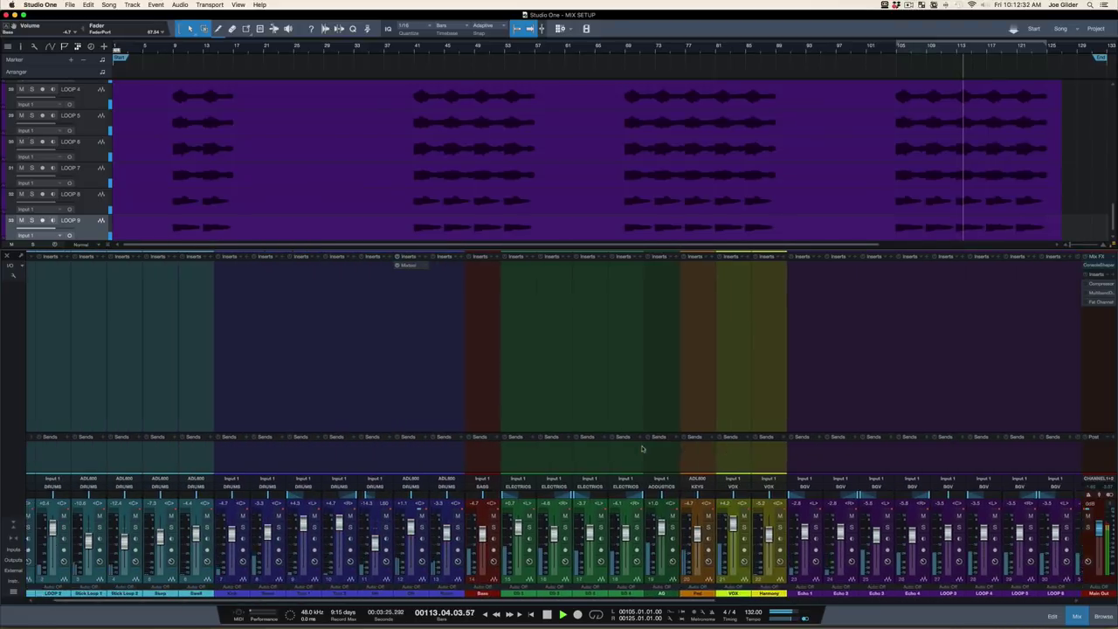
left_click(37, 461)
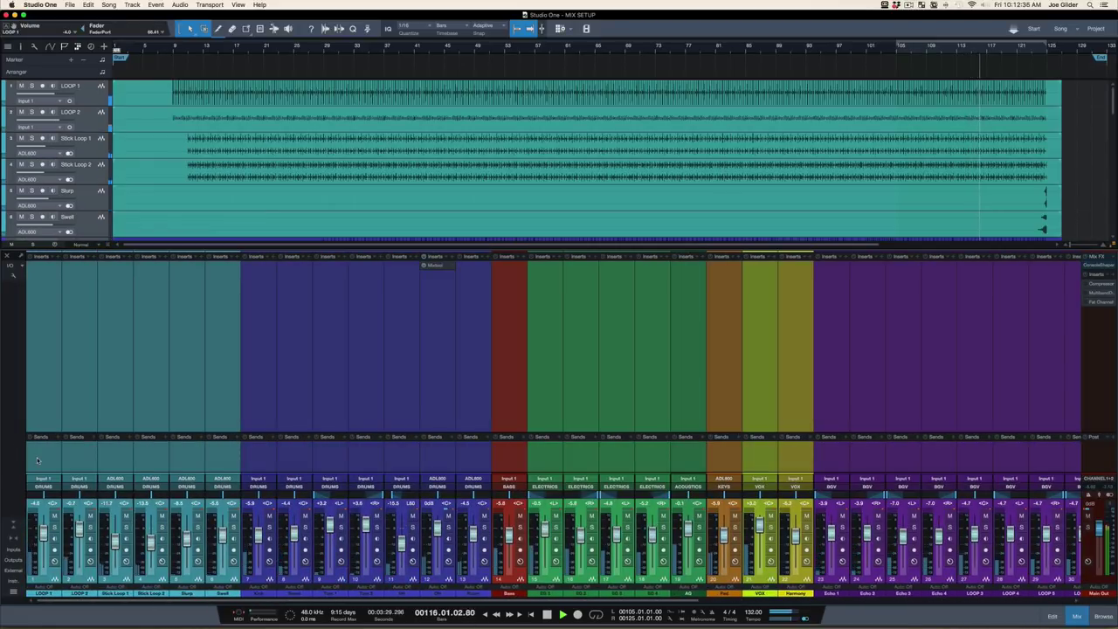
left_click(722, 451)
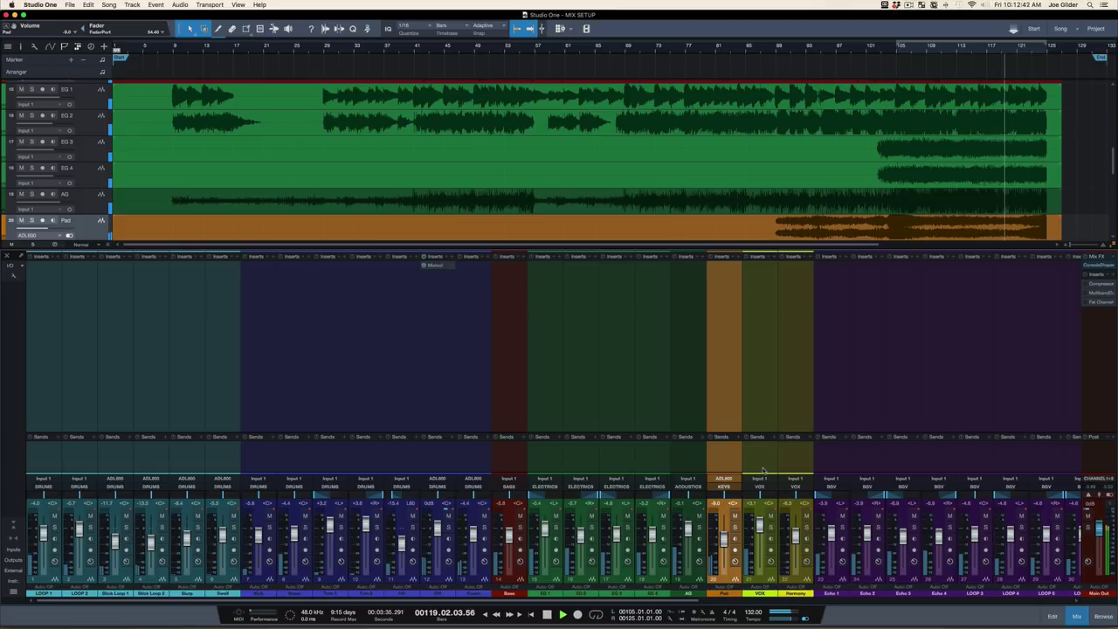
Step: Replay from about bar 102 and lower all channels from LOOP 1 through Harmony together by about 1.8 dB
left_click(873, 53)
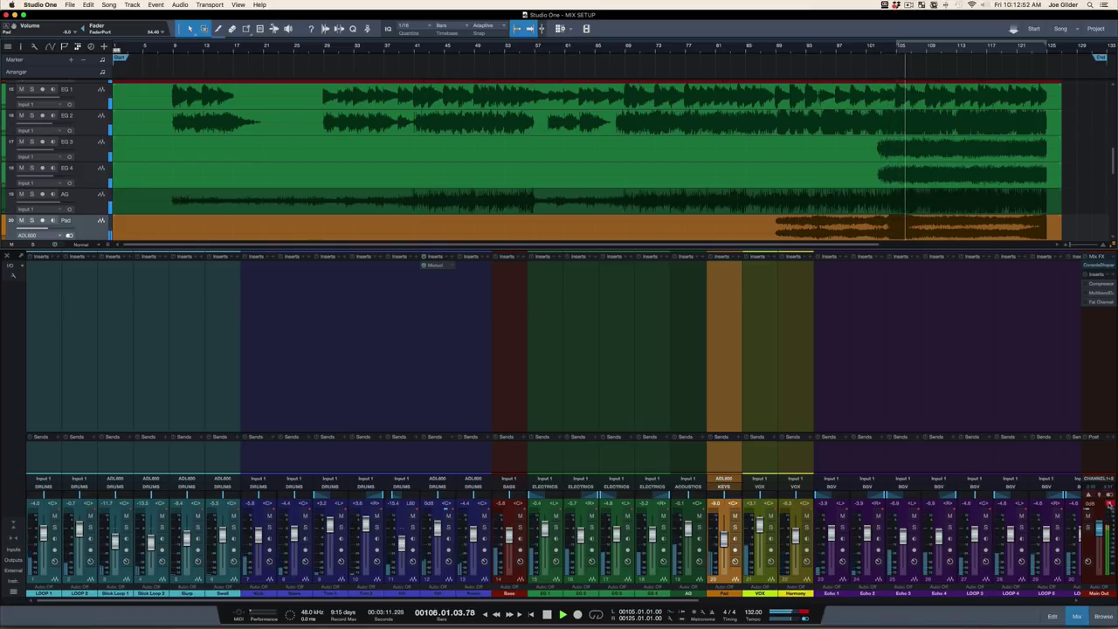
left_click(795, 440)
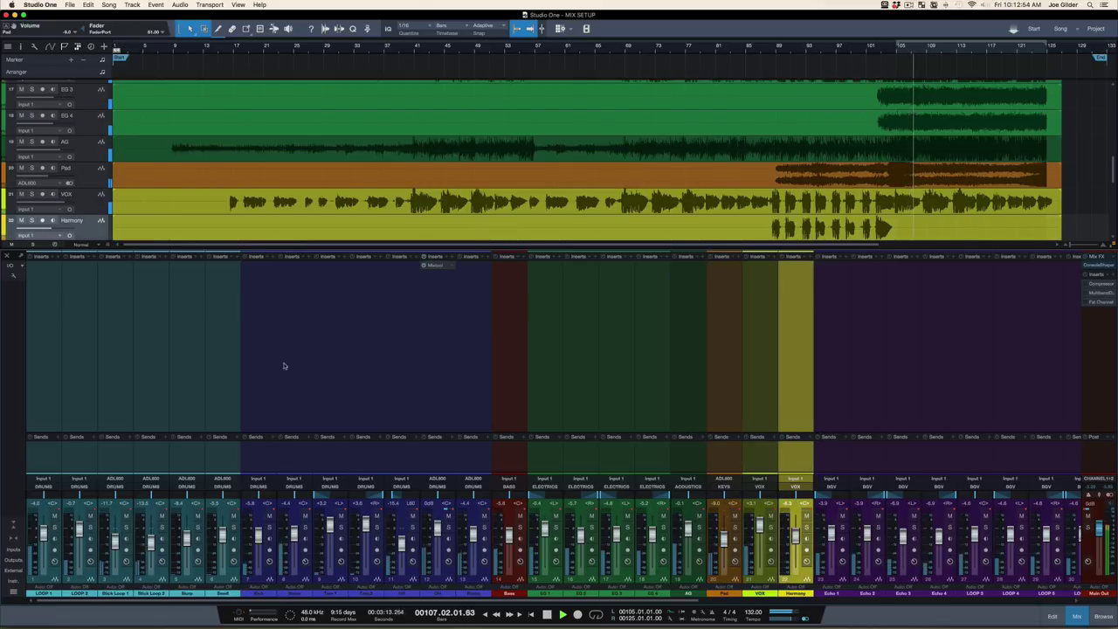
key("super+a")
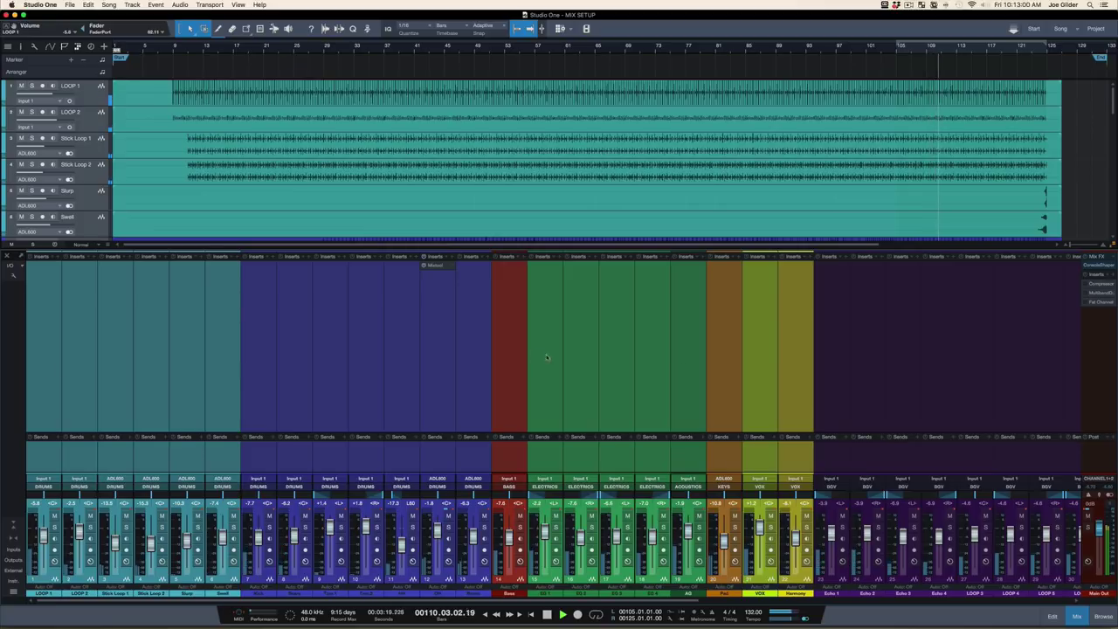
left_click(803, 367)
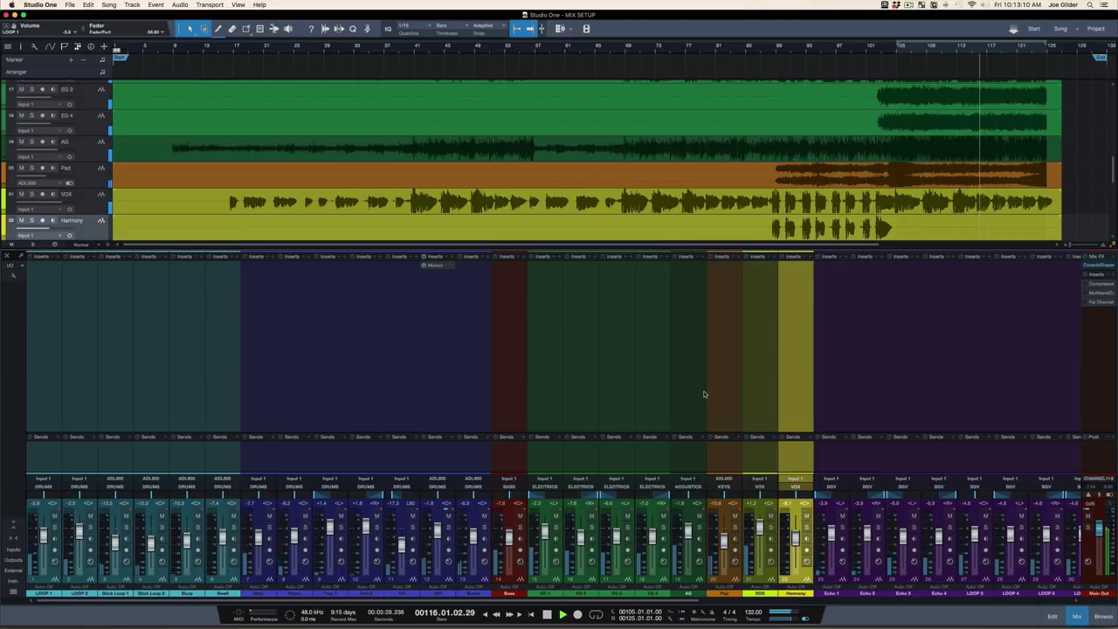
Step: Select the Echo 1 and Echo 2 channels and lower them together to about -5.7 dB
scroll(703, 391, "right", 1)
left_click(811, 407)
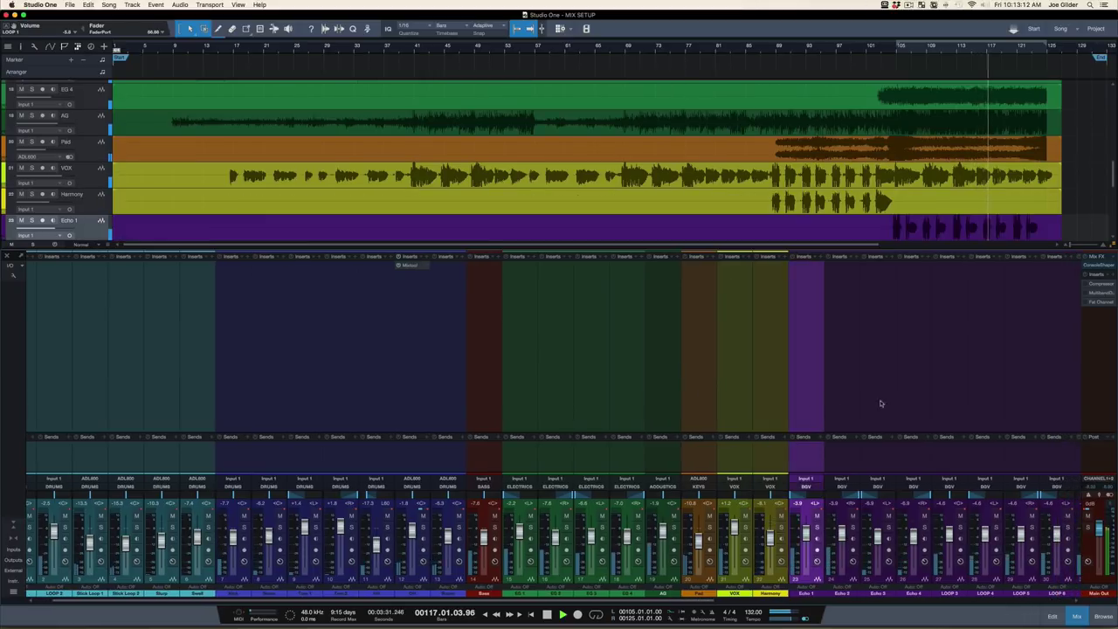
left_click(895, 403, "shift")
left_click(834, 415)
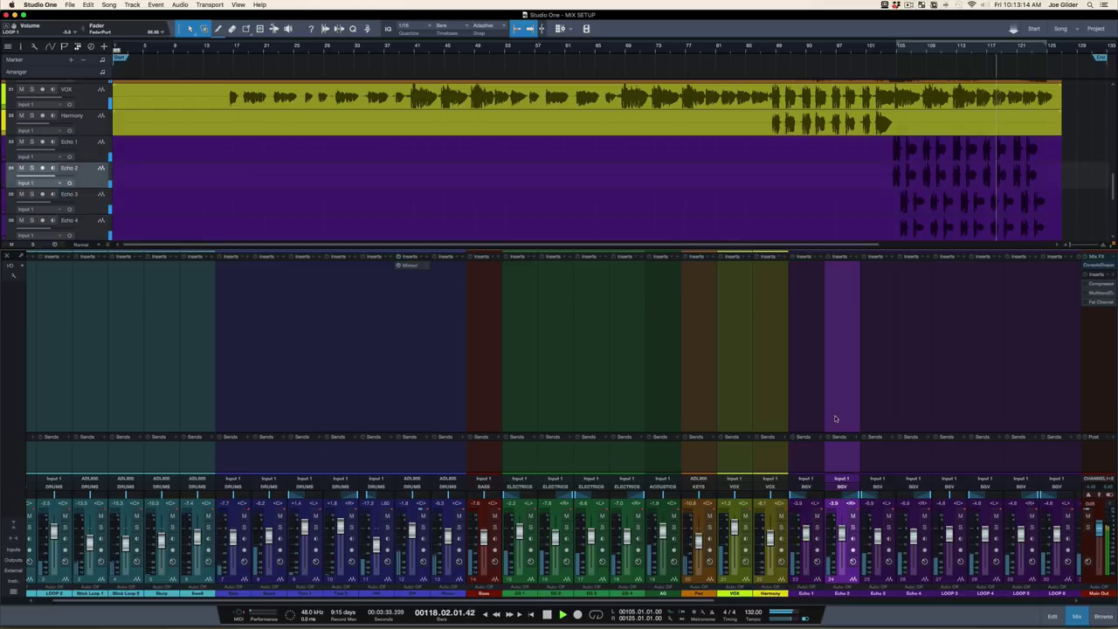
left_click(815, 415, "shift")
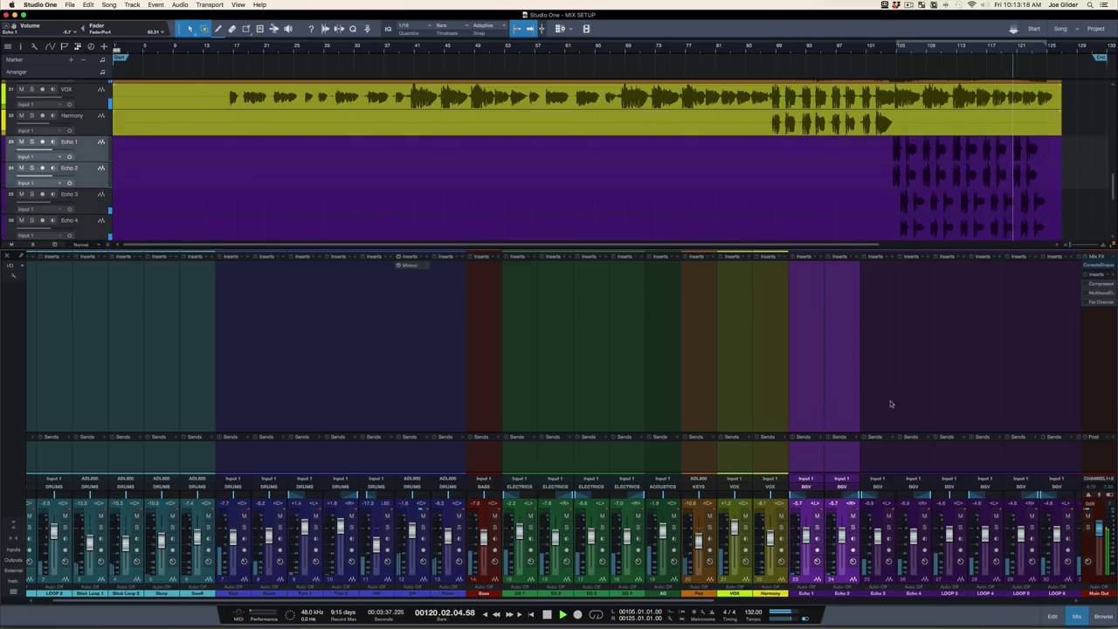
Step: Look over the fader levels across the whole mixer and select all channels from LOOP 1 through LOOP 9
scroll(891, 401, "right", 10)
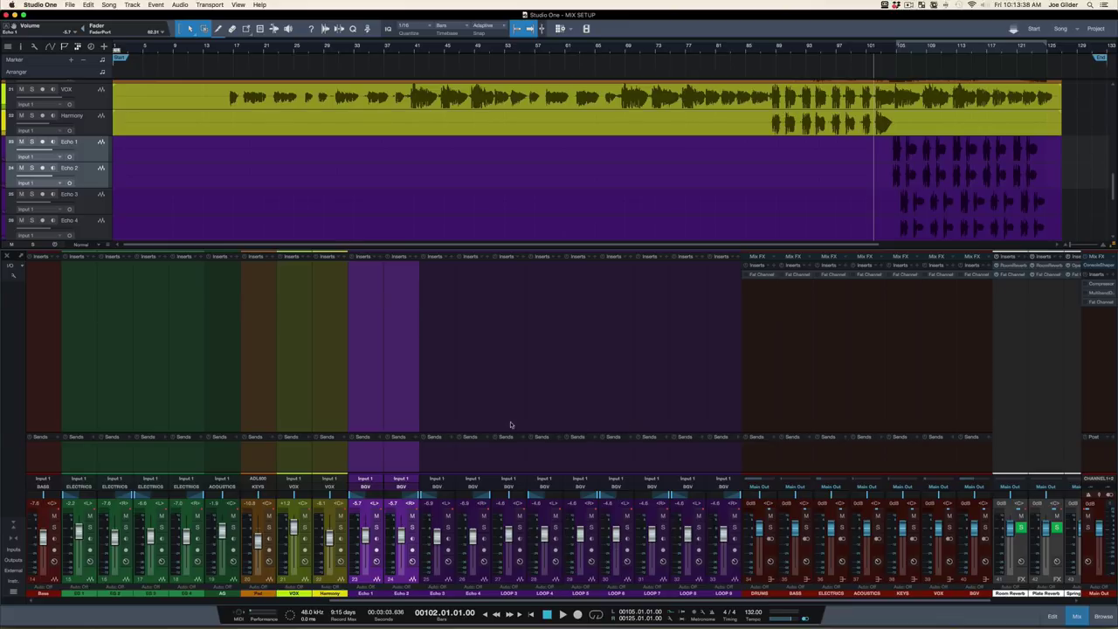
scroll(511, 426, "left", 10)
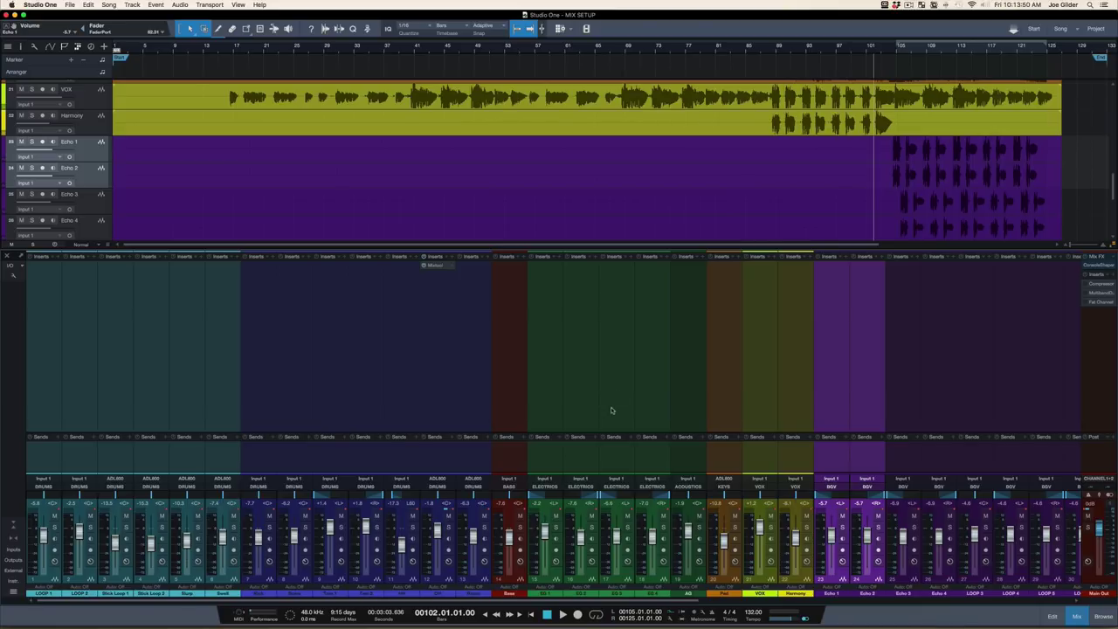
scroll(446, 409, "right", 10)
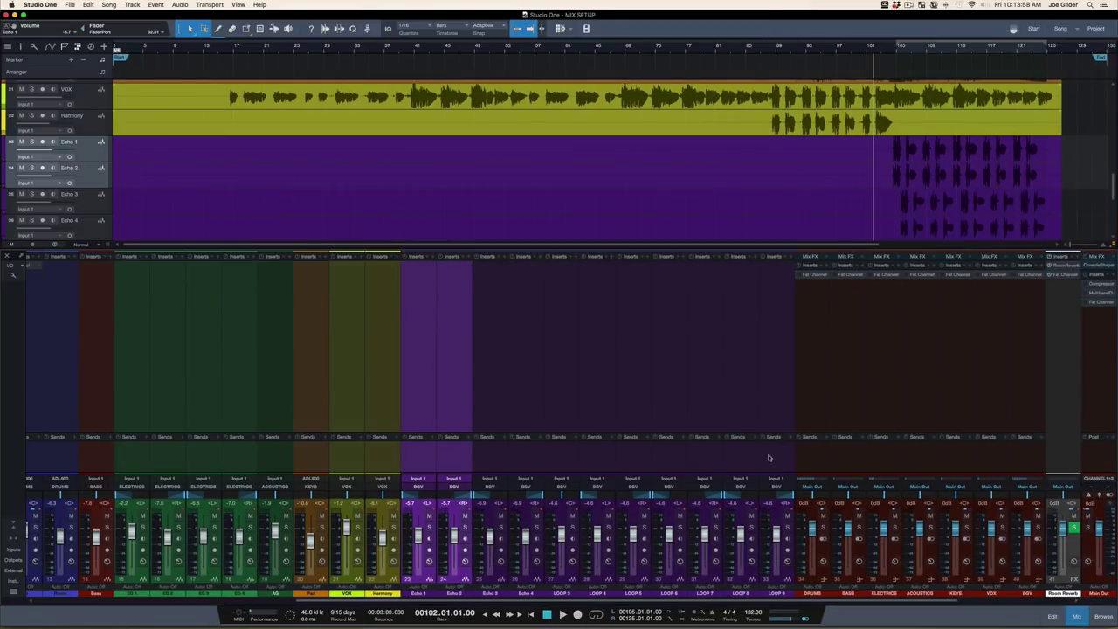
left_click(769, 457)
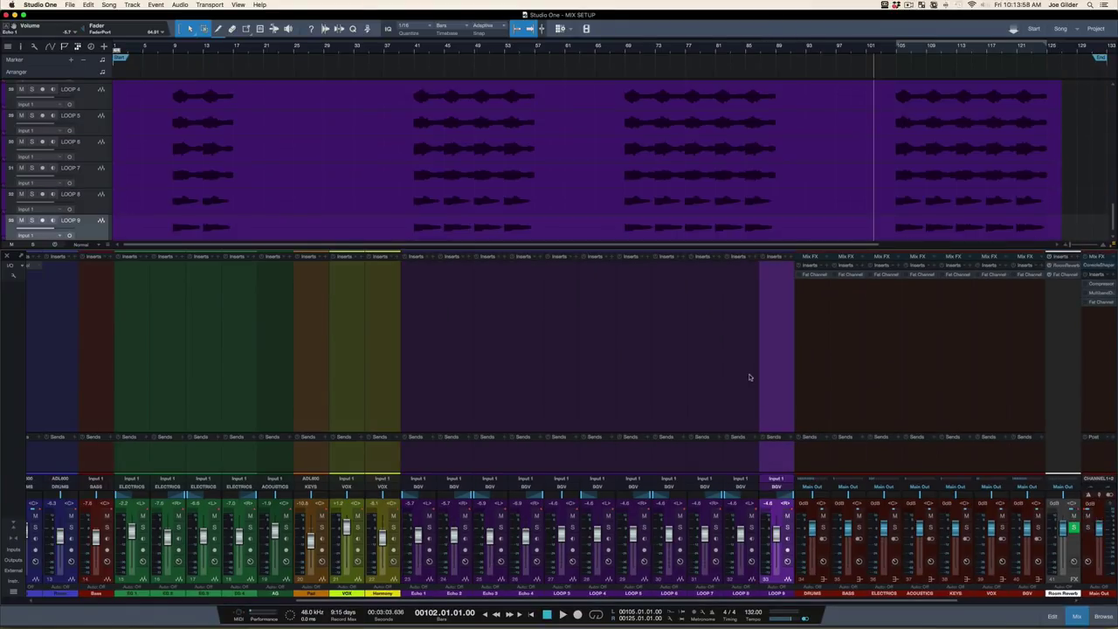
scroll(748, 378, "left", 10)
left_click(51, 332, "shift")
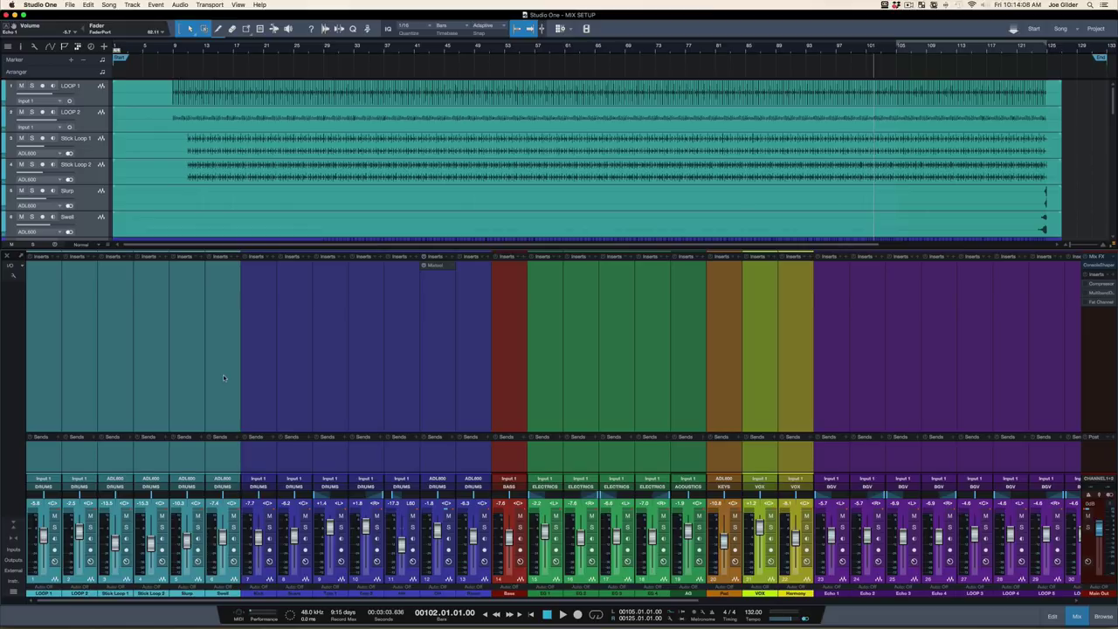
Step: Examine the Room, AG, VOX and Harmony channels individually to compare their fader positions within the mix
left_click(467, 393)
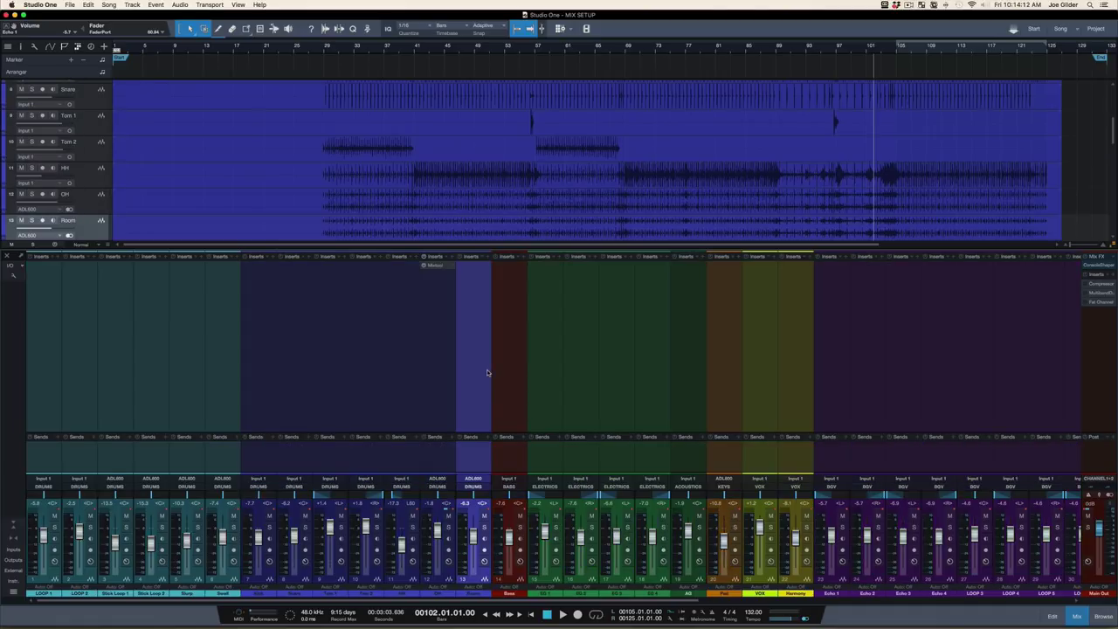
scroll(487, 373, "right", 10)
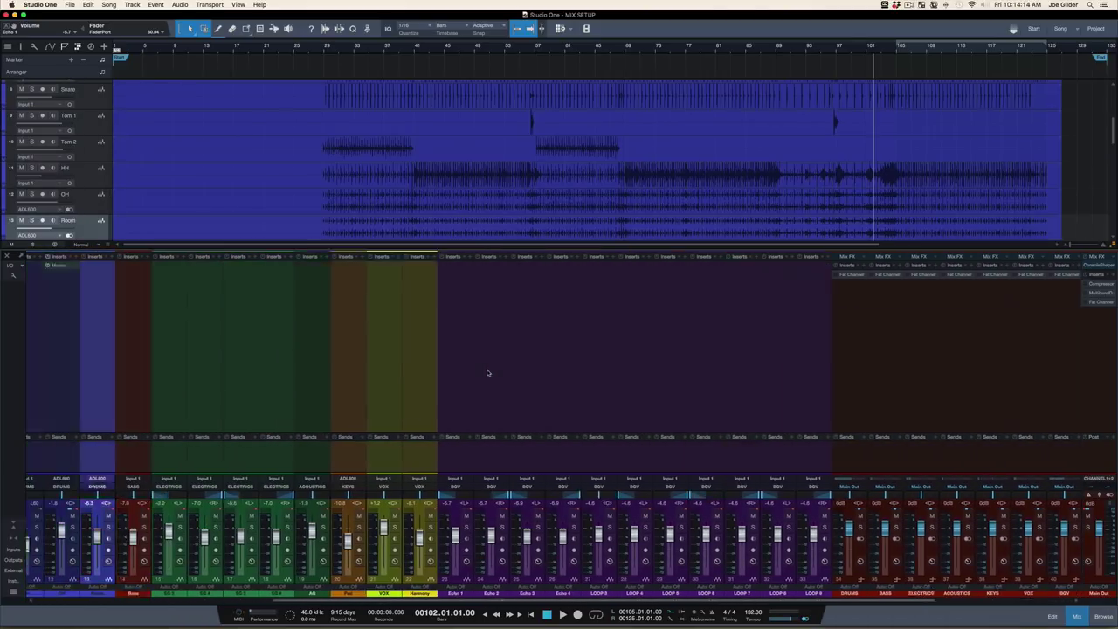
scroll(487, 373, "left", 10)
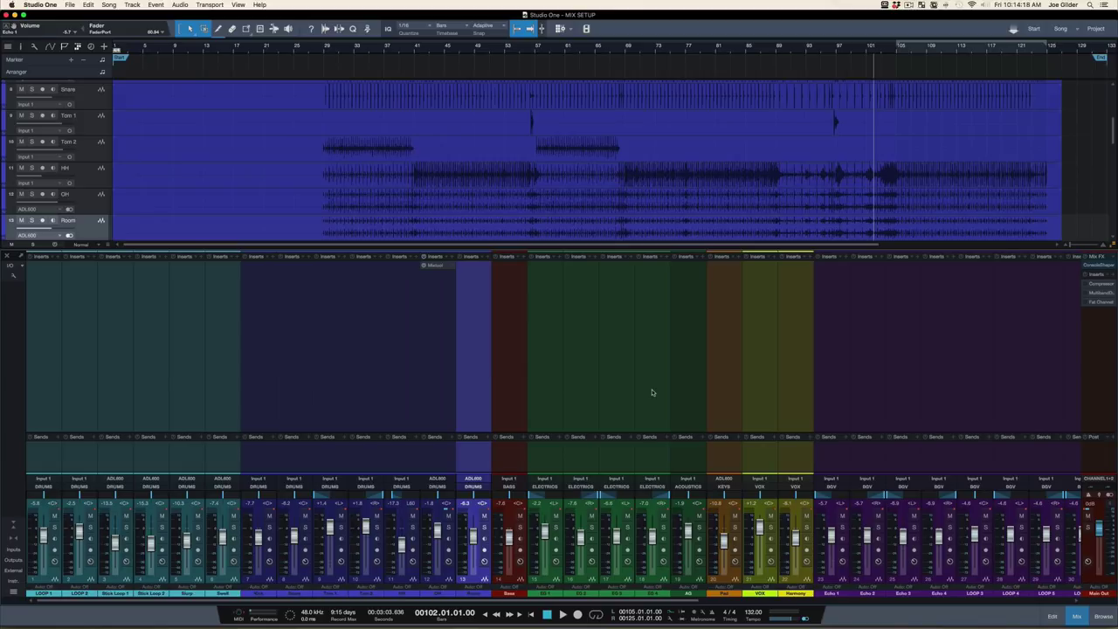
left_click(695, 445)
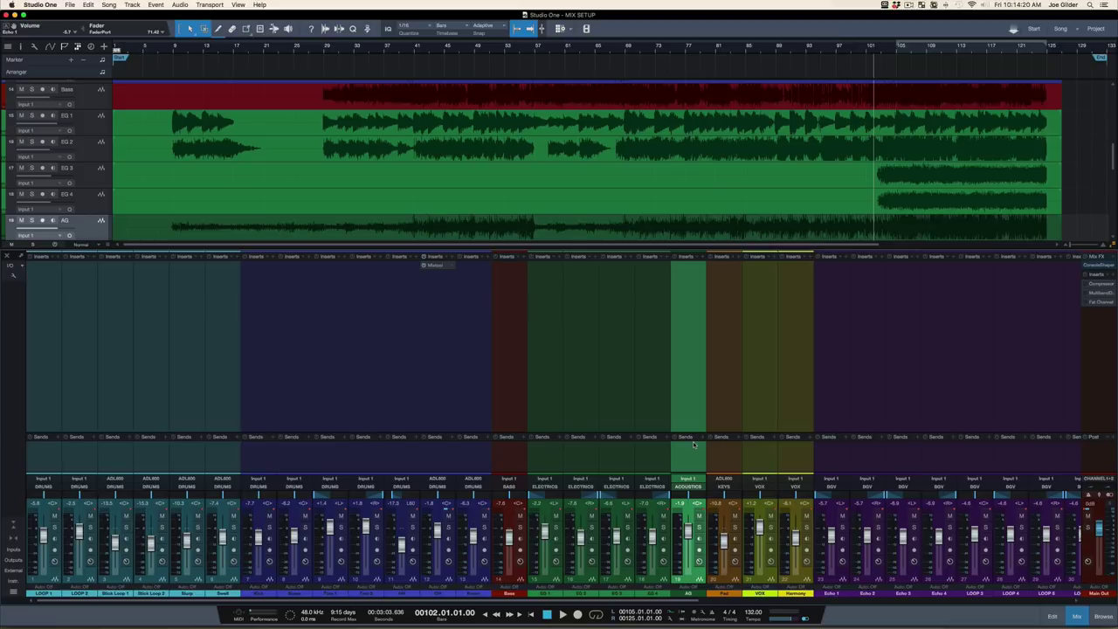
left_click(754, 455)
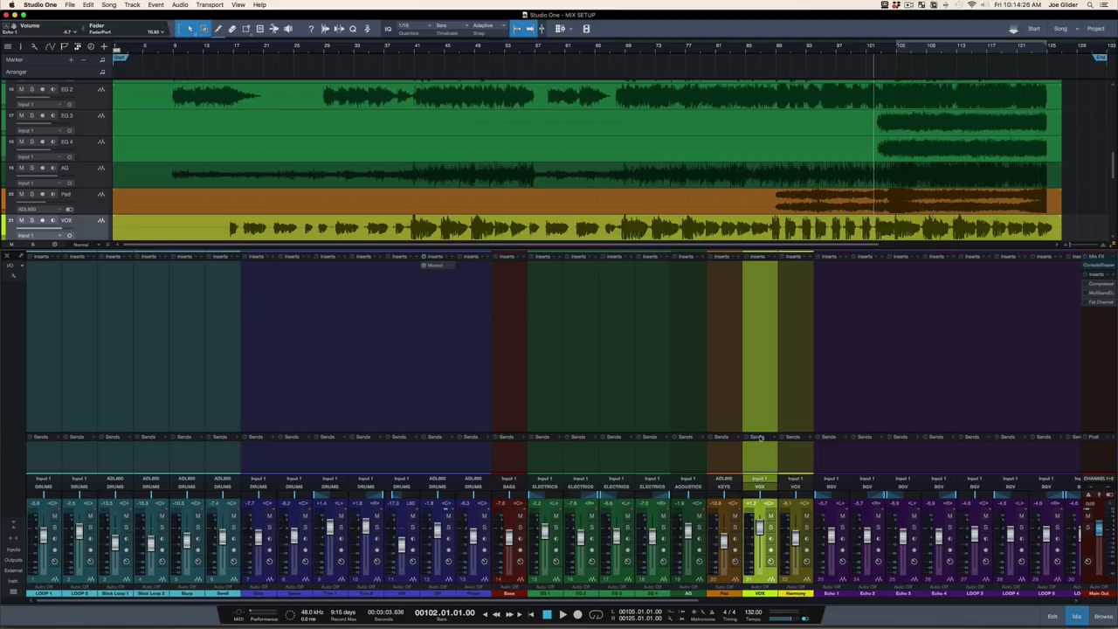
left_click(798, 458)
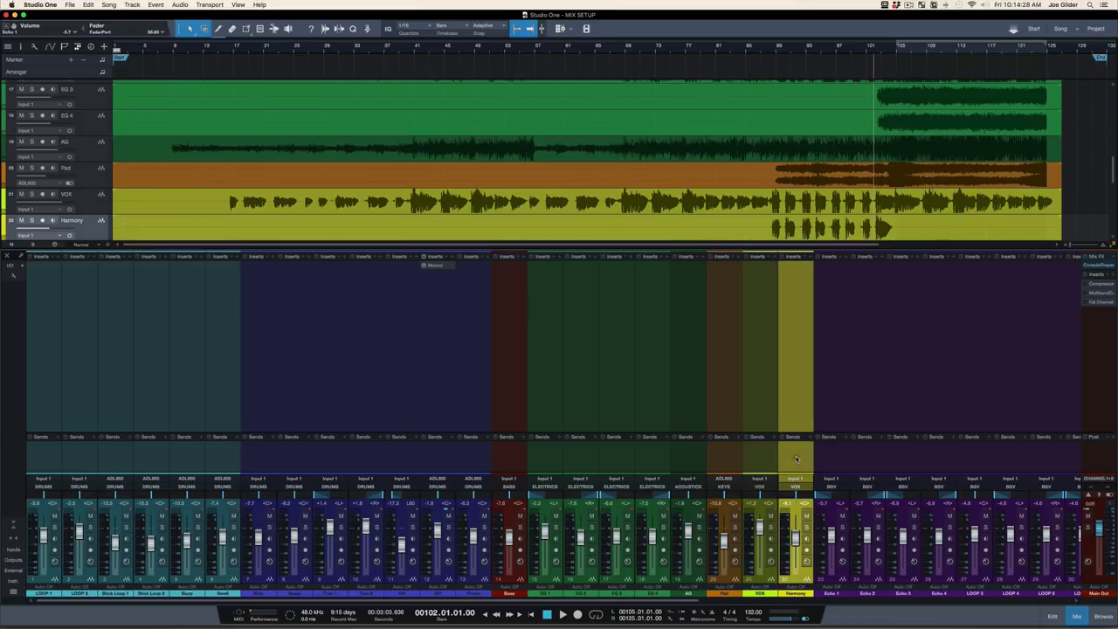
left_click(764, 462)
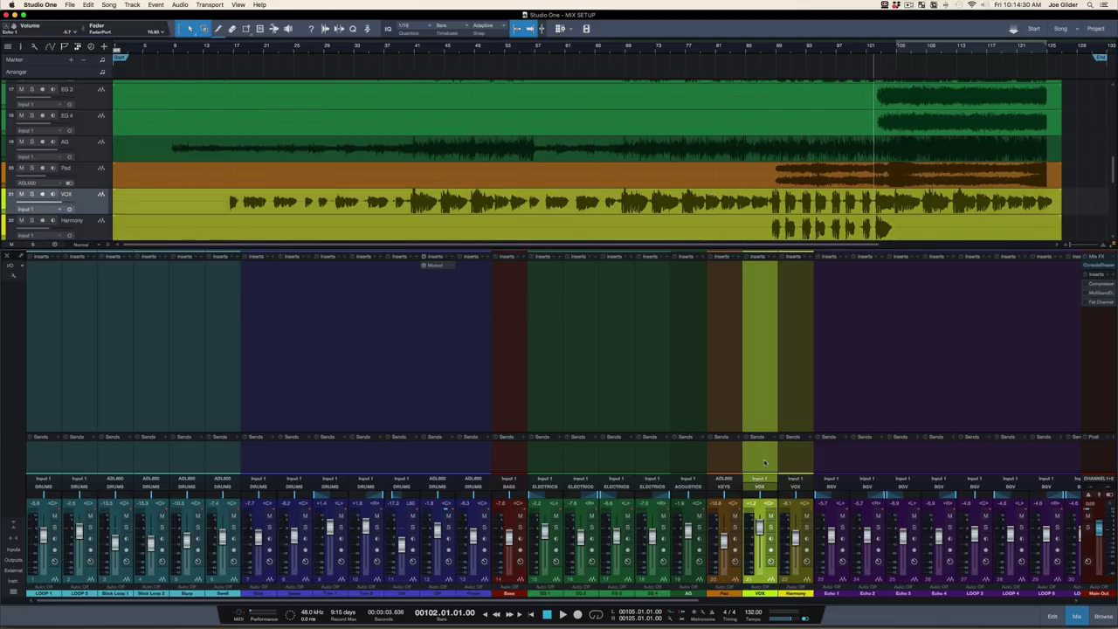
Step: Listen to EG 1 and EG 2 in solo from bar 29 and from bar 105, and return to the full mix
left_click(552, 453)
left_click(579, 457, "shift")
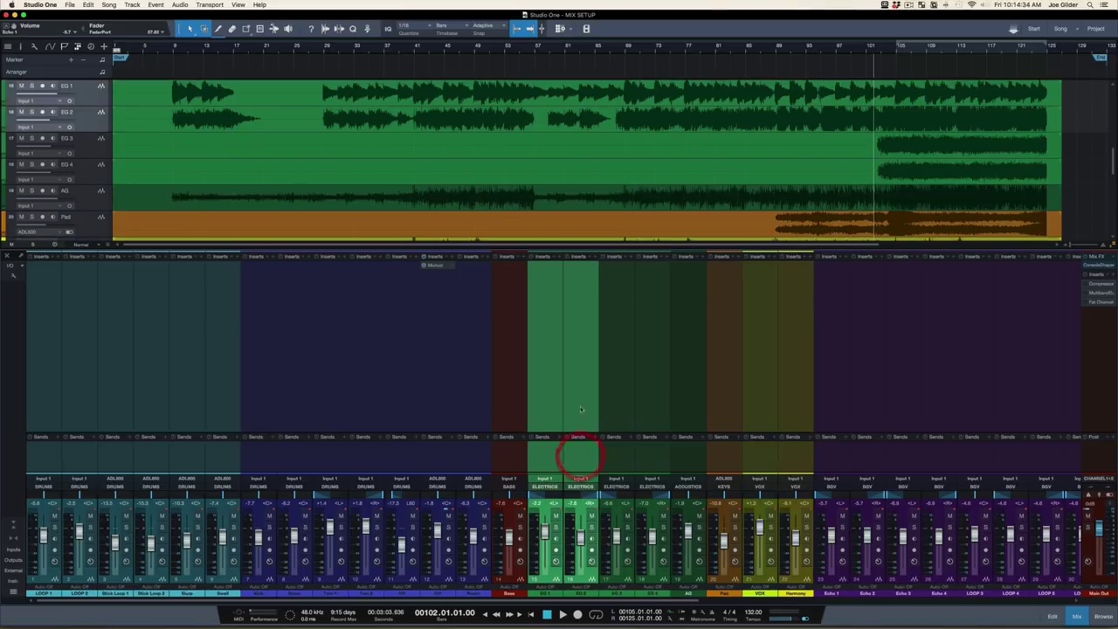
left_click(324, 50)
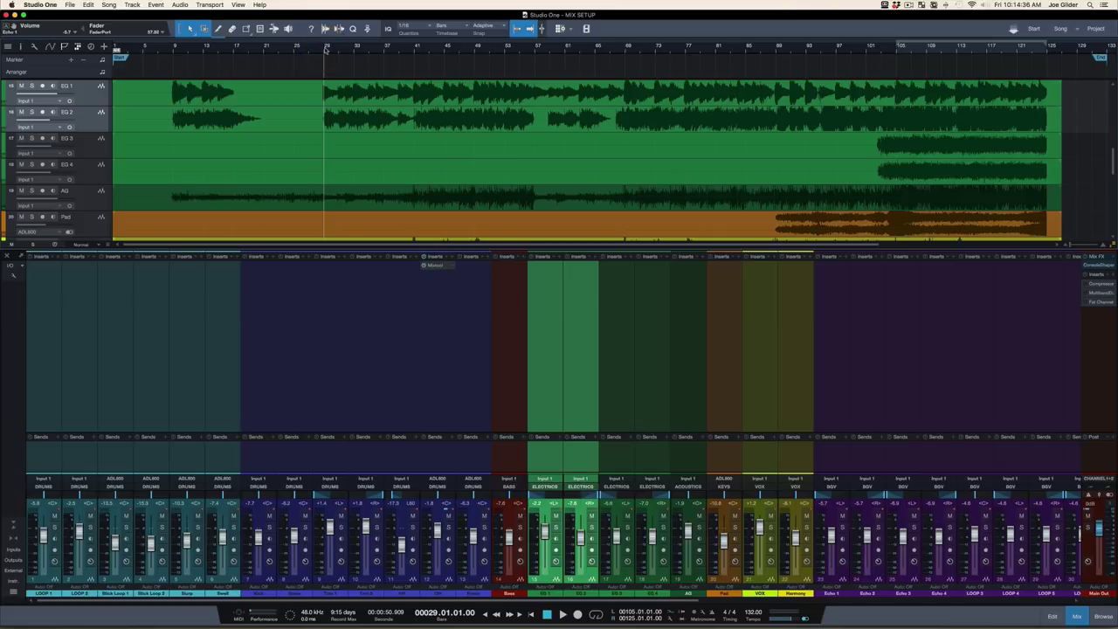
key("s")
key("space")
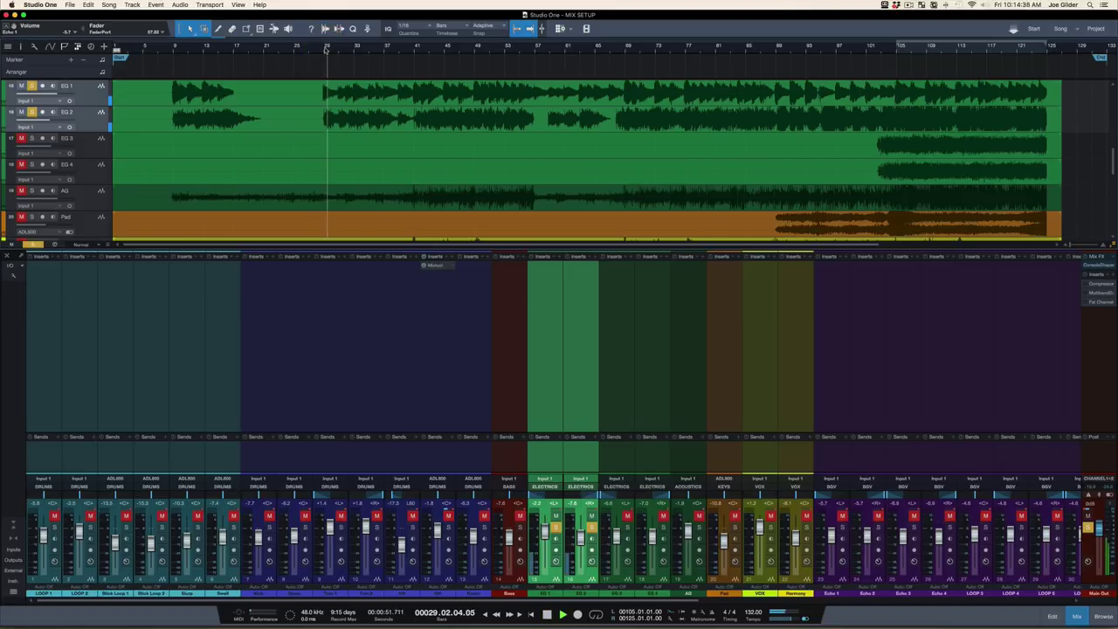
key("space")
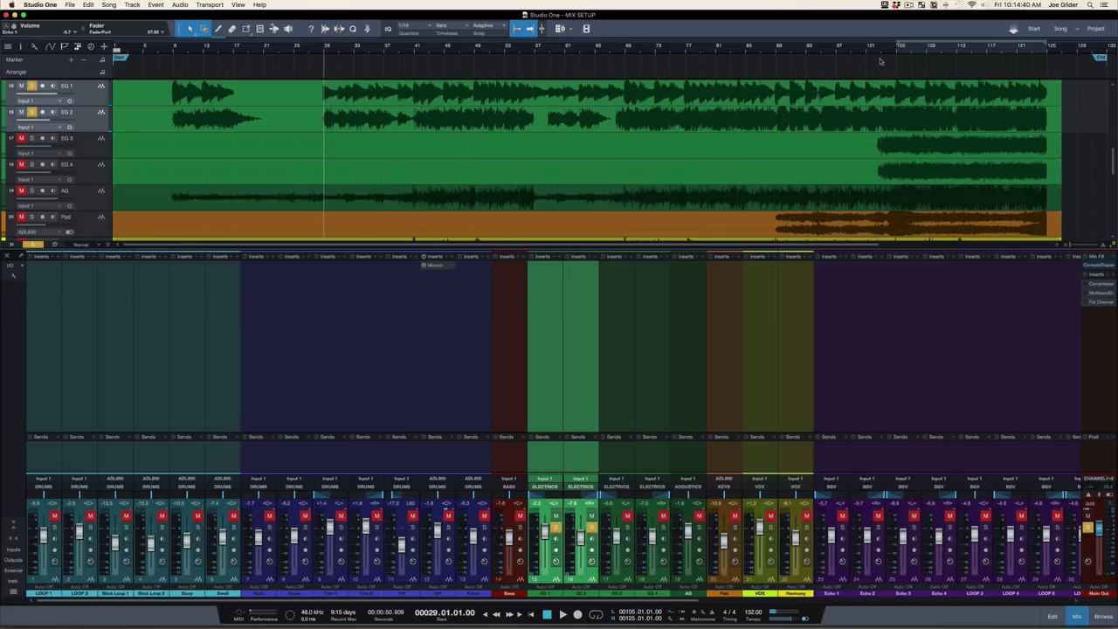
left_click(895, 50)
key("space")
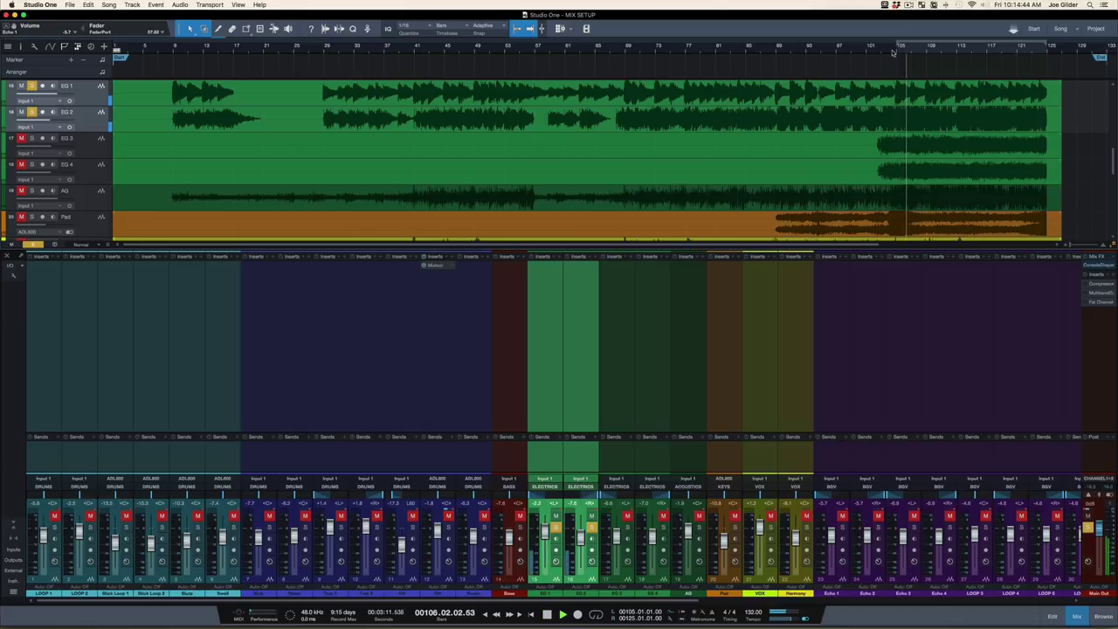
key("space")
key("s")
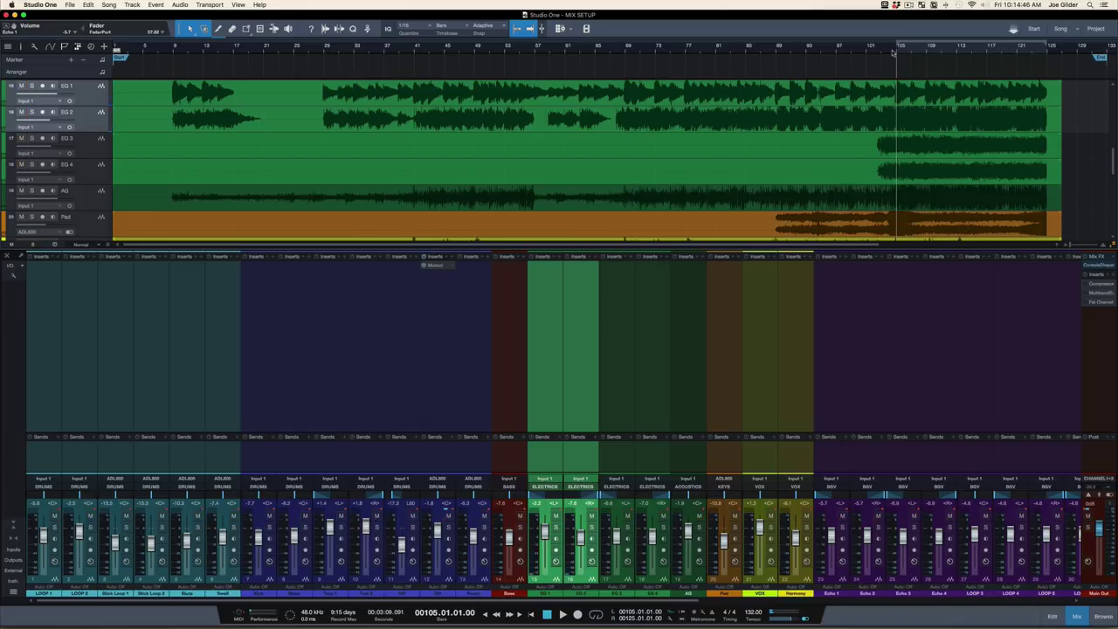
Step: Listen to the Bass channel in solo from bar 105, return to the full mix, and stop playback
left_click(520, 527)
key("space")
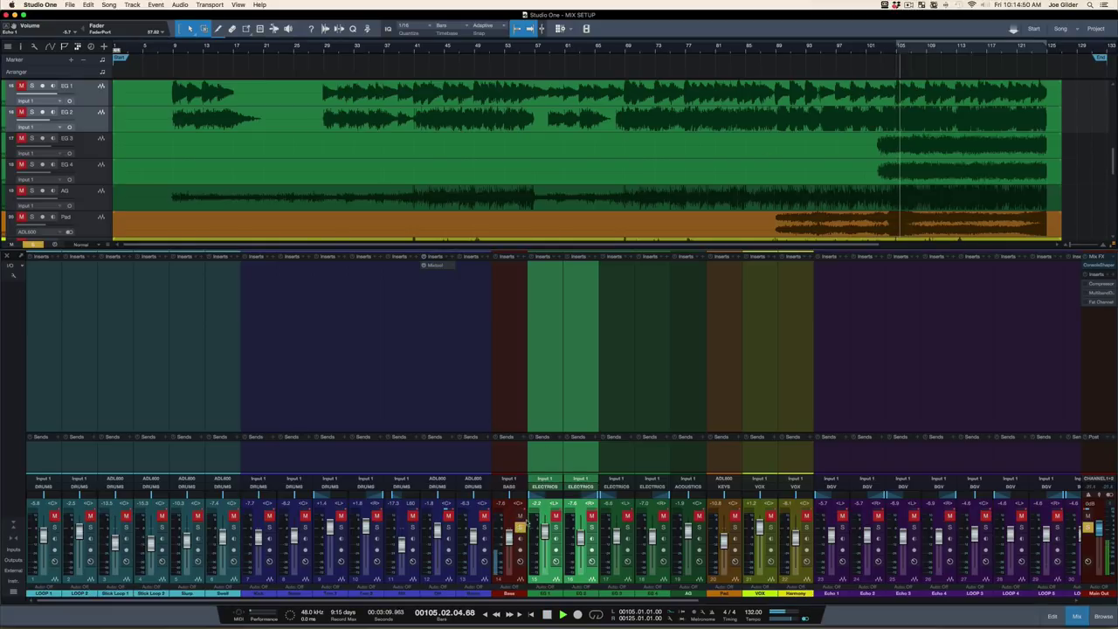
left_click(520, 527)
key("space")
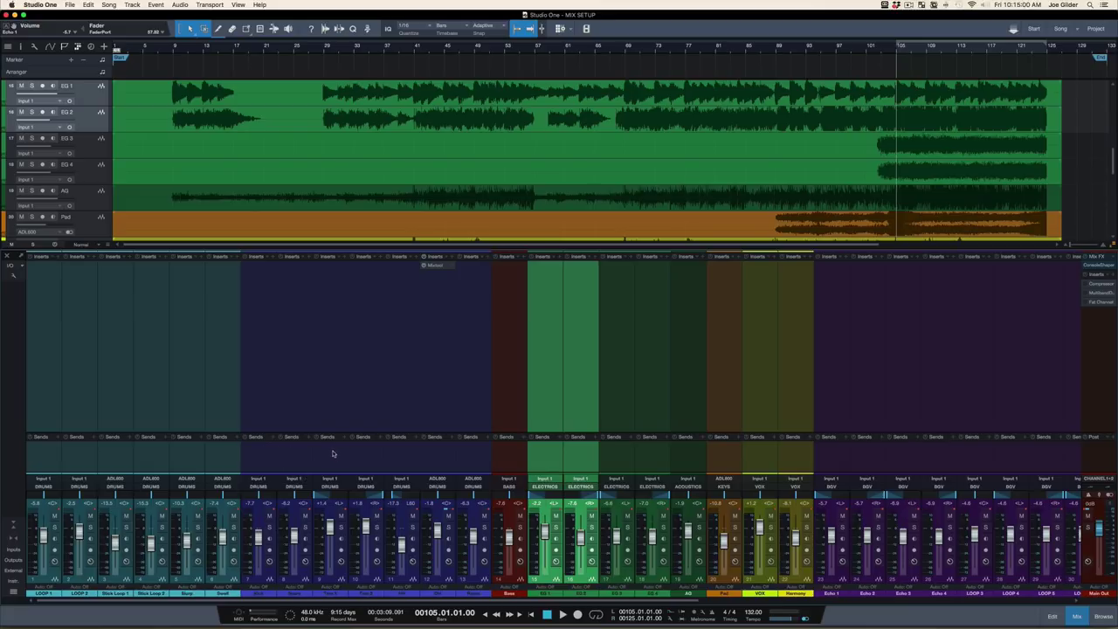
Step: Listen to the Kick through Bass channels soloed from bar 105, and replay the same section with the full mix
left_click(260, 464)
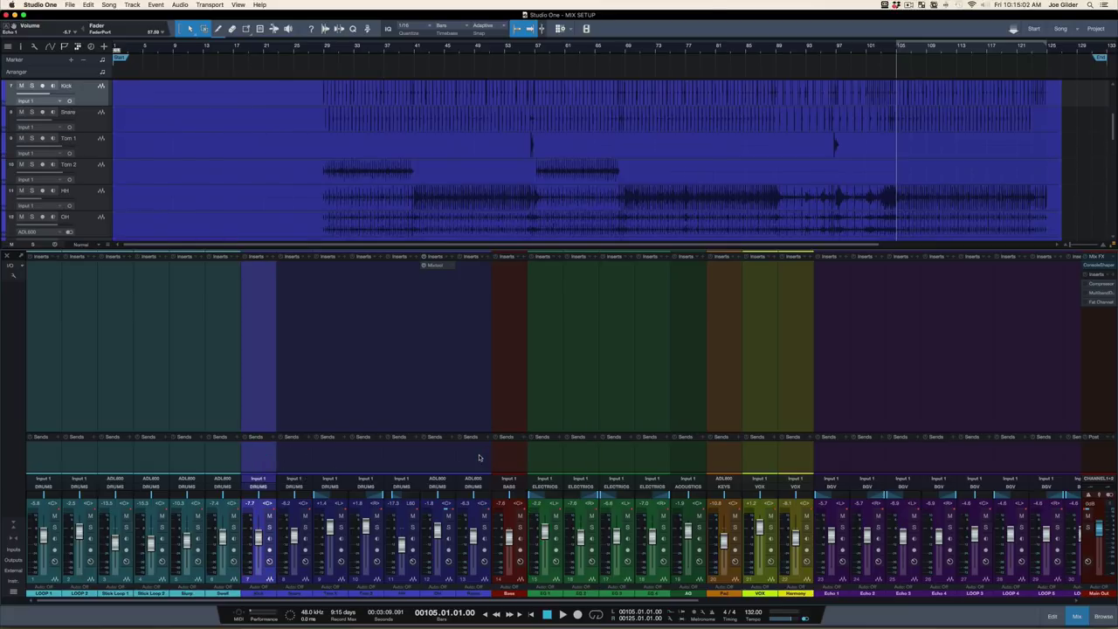
left_click(478, 457, "shift")
left_click(495, 443, "shift")
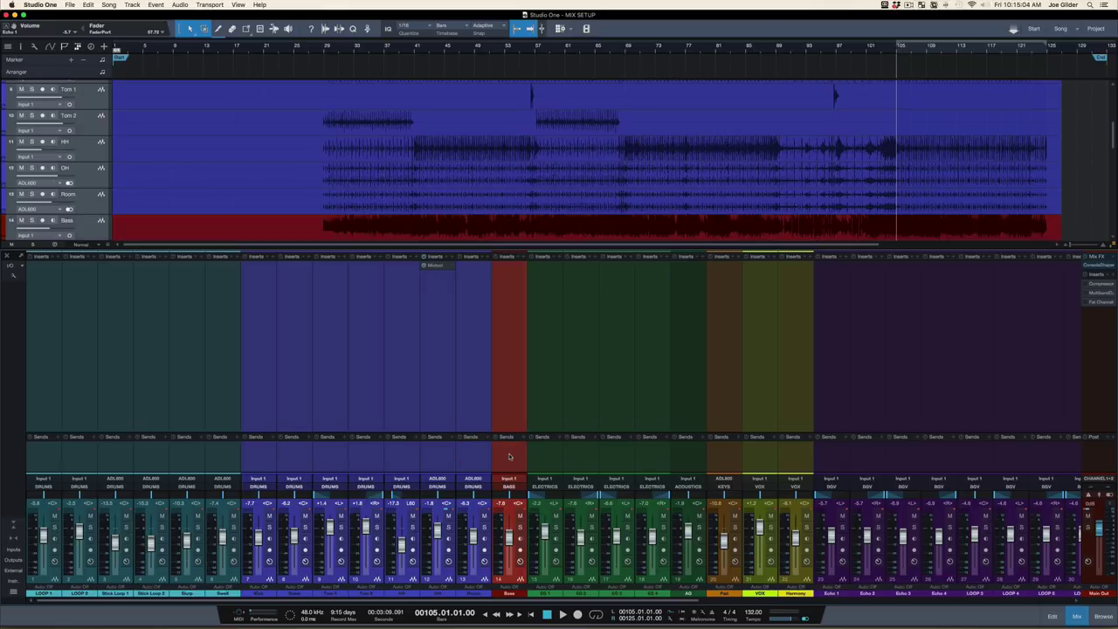
key("s")
key("space")
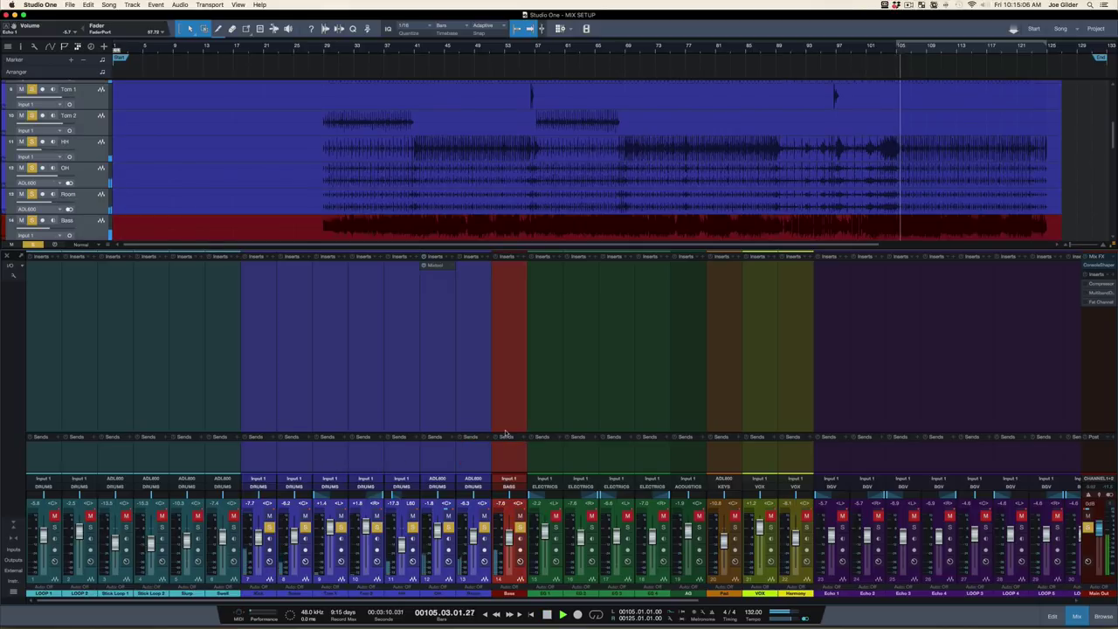
key("space")
key("s")
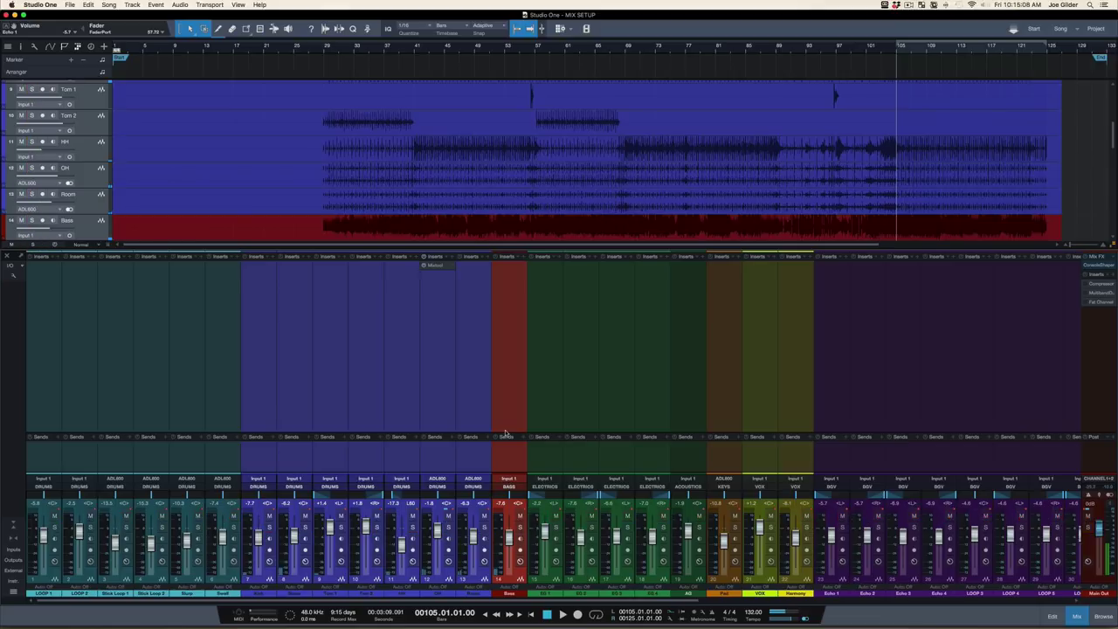
key("space")
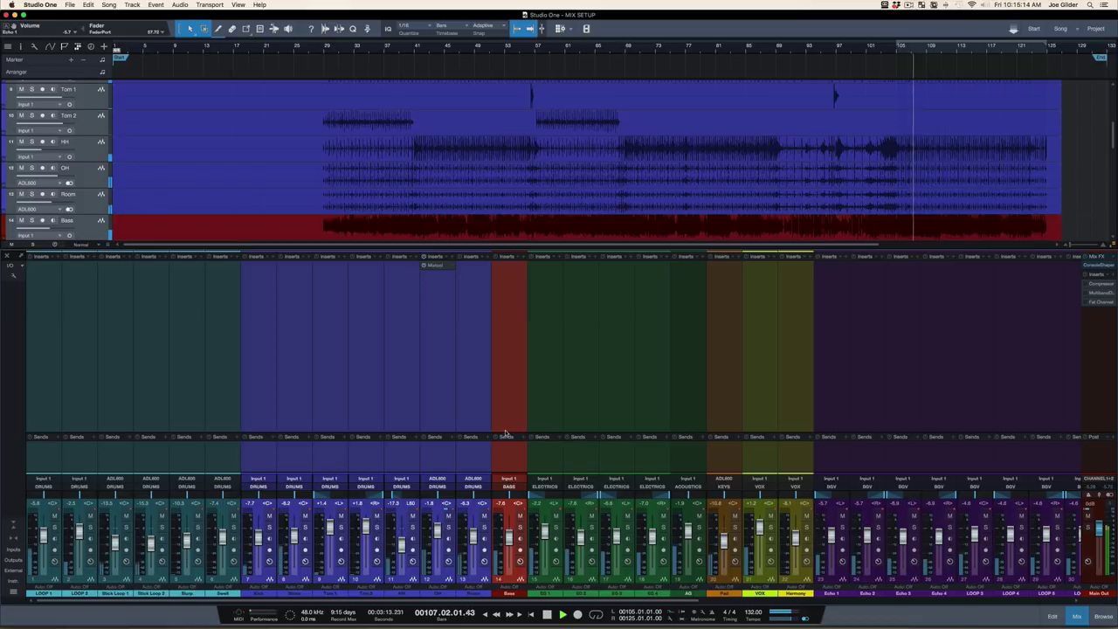
key("space")
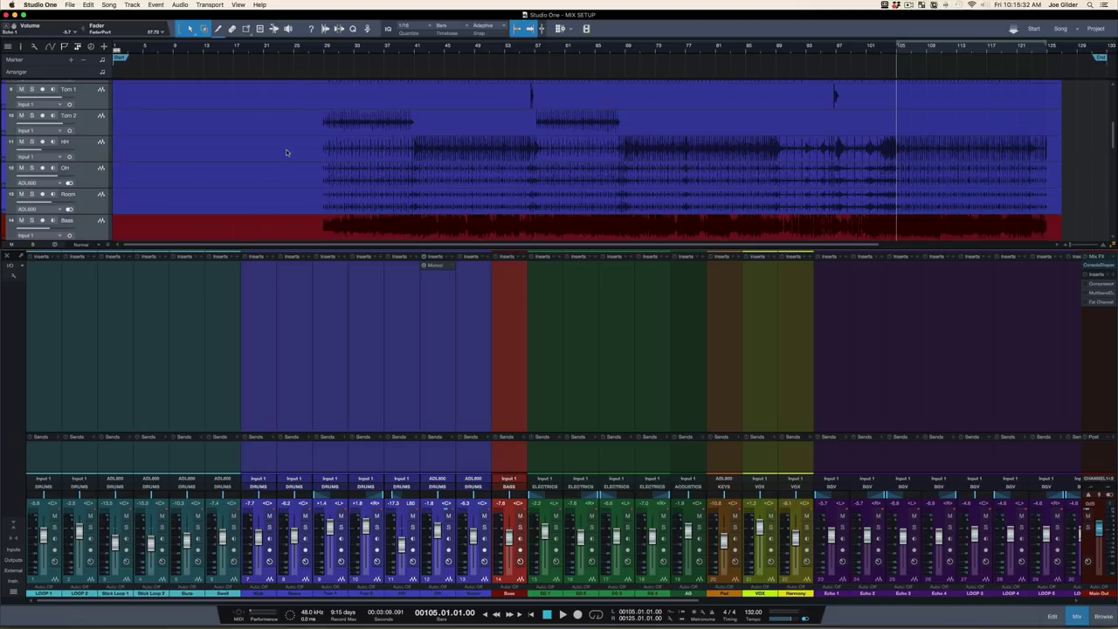
scroll(286, 152, "up", 5)
scroll(495, 127, "down", 5)
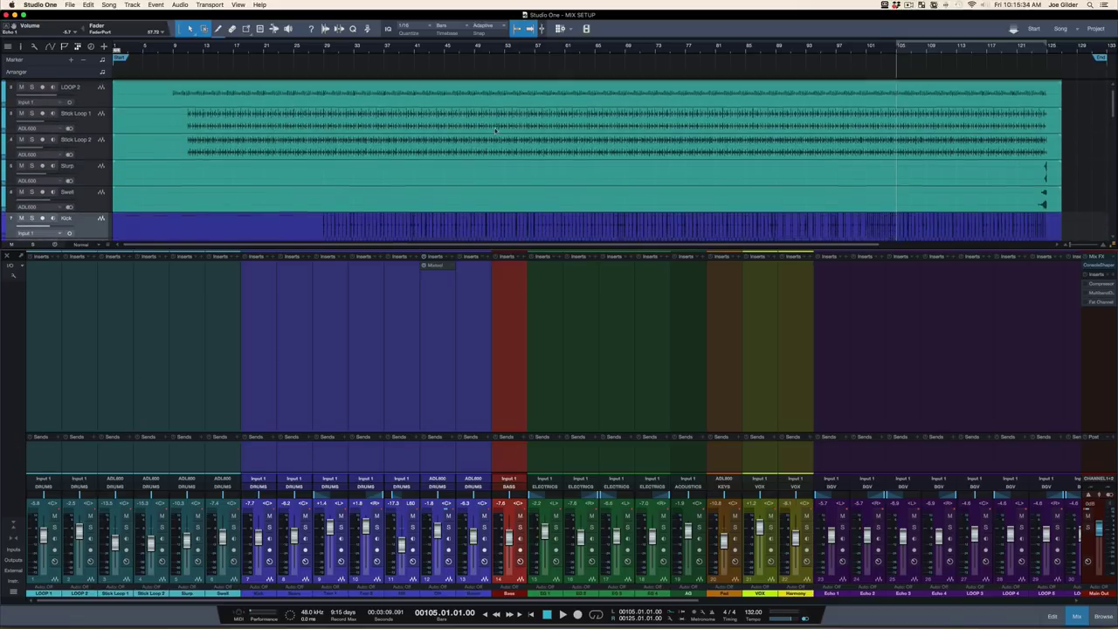
scroll(494, 127, "up", 5)
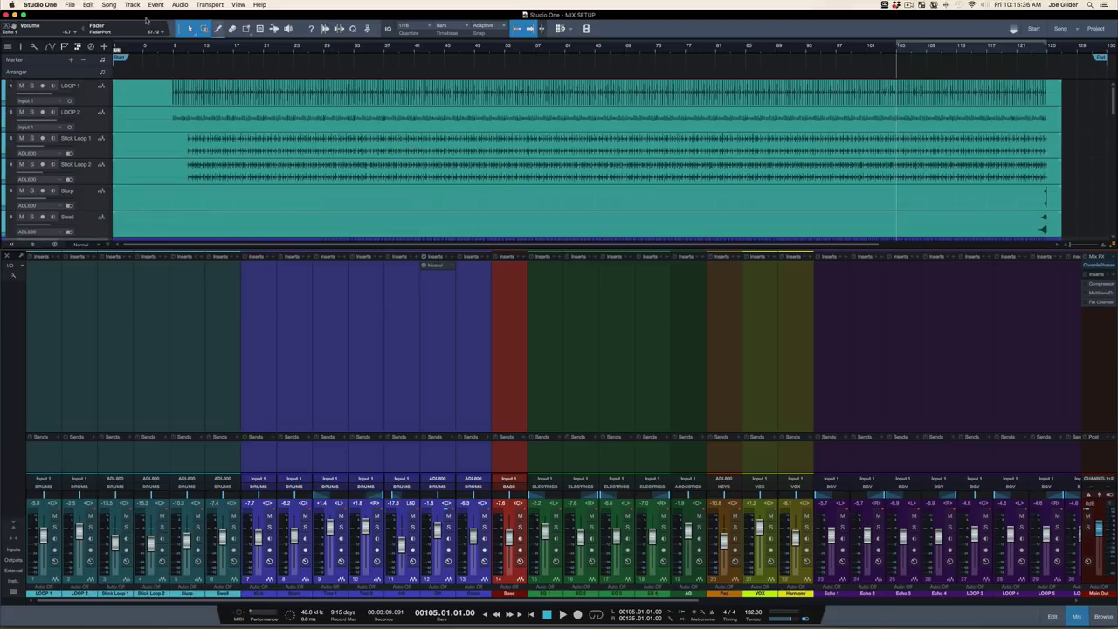
Step: Listen to LOOP 1 through Stick Loop 2 in solo from bar 12, stop playback, and return to the full mix
left_click(103, 94)
left_click(97, 170, "shift")
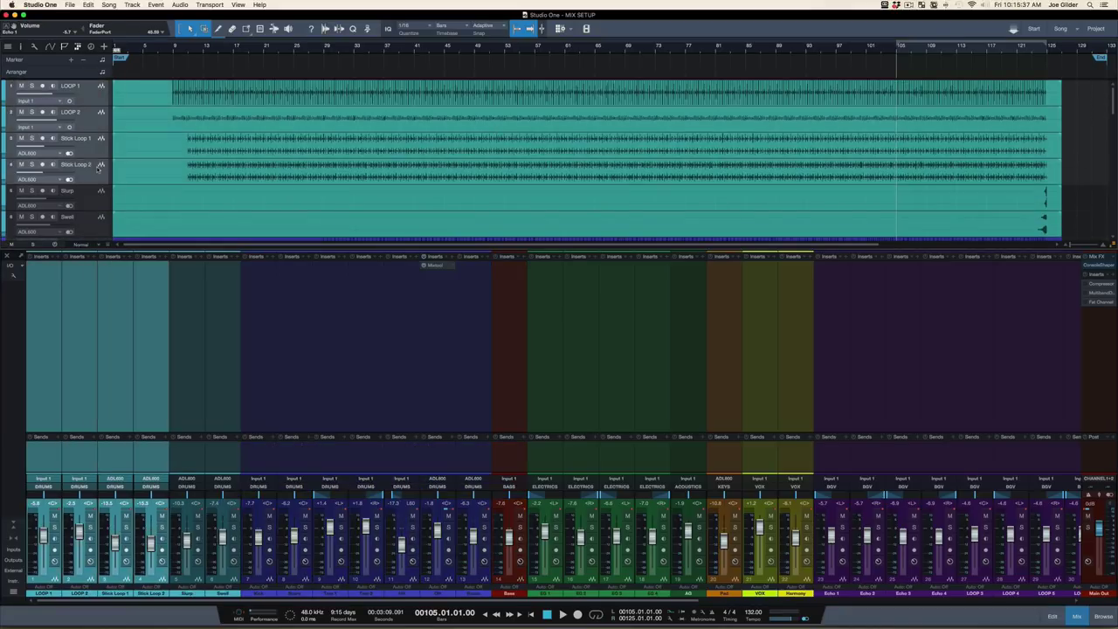
left_click(197, 50)
key("s")
key("space")
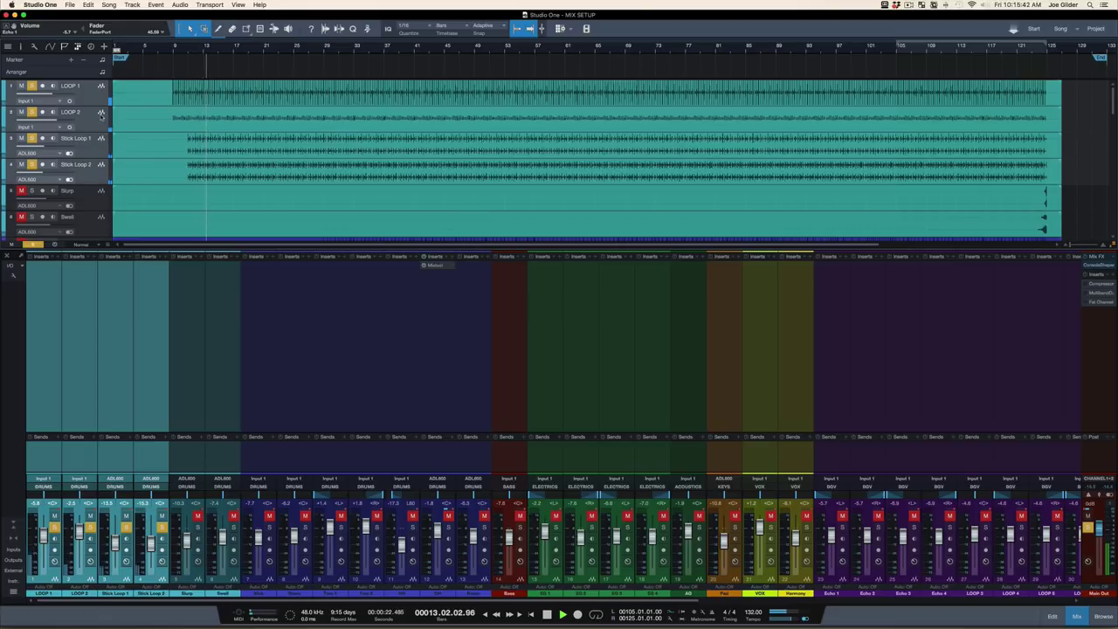
key("space")
key("s")
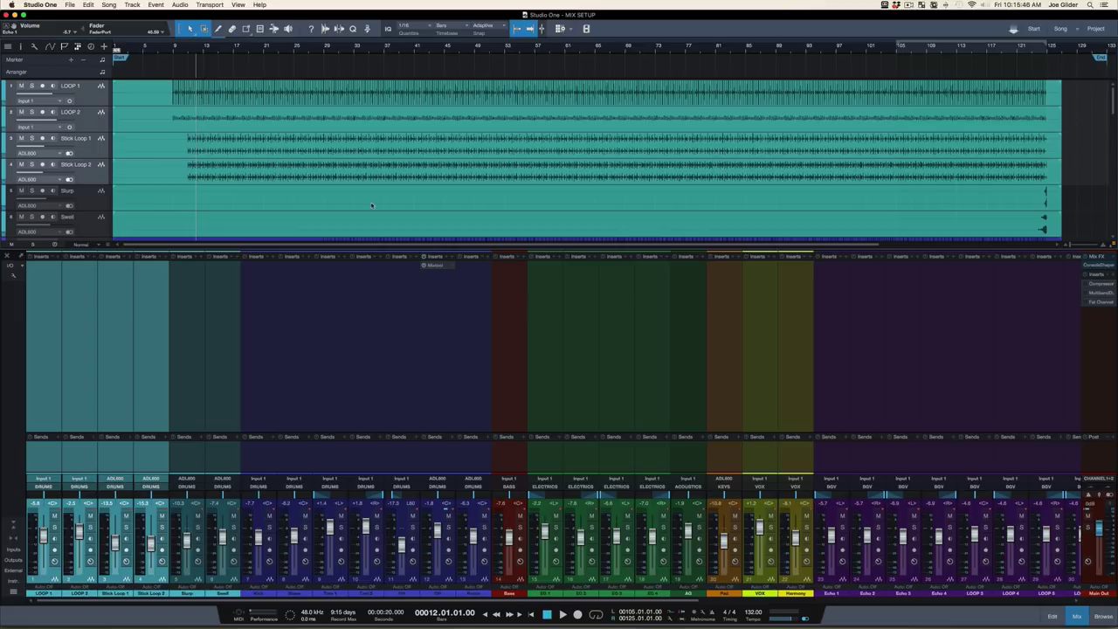
Step: Look over the remaining mixer channels, hide the console, and reduce all tracks to the Tiny height
scroll(804, 393, "right", 10)
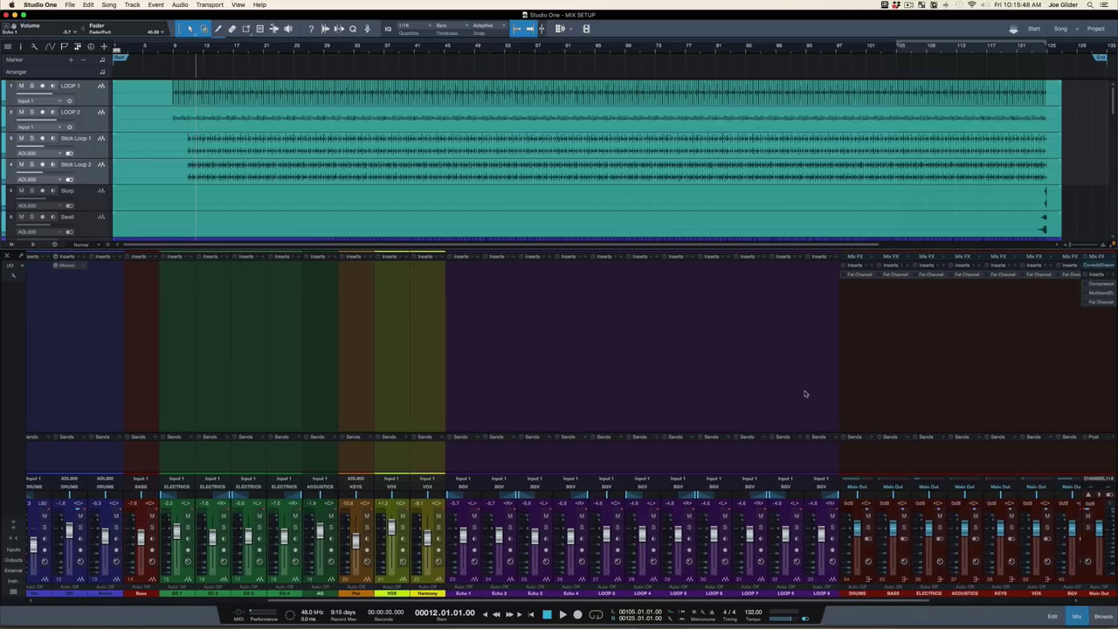
scroll(817, 399, "right", 6)
scroll(583, 190, "down", 3)
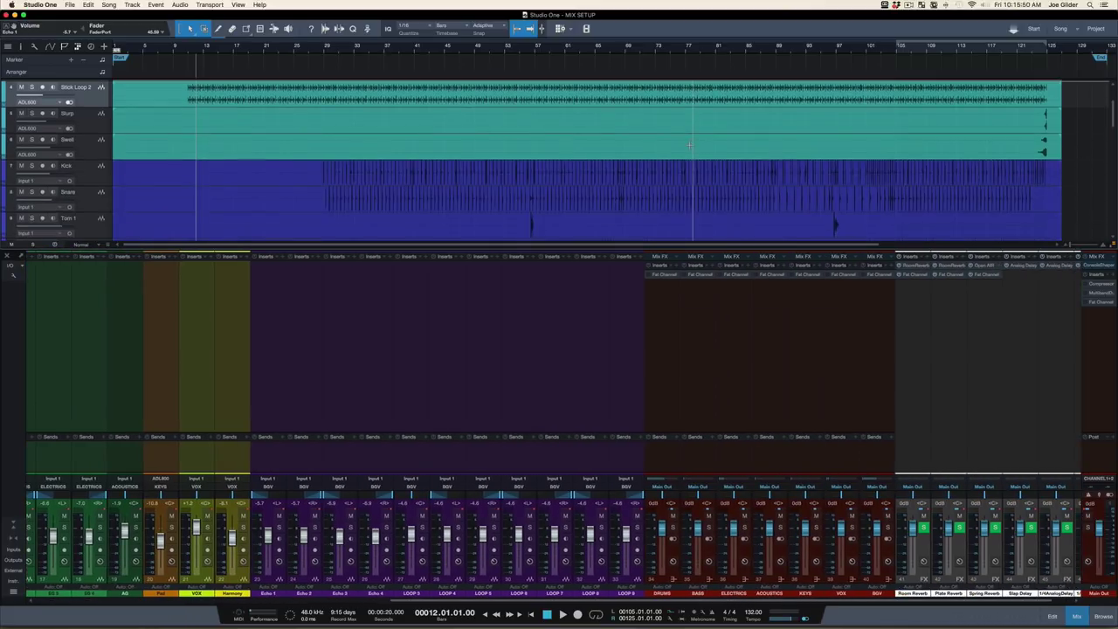
scroll(583, 191, "down", 12)
key("F3")
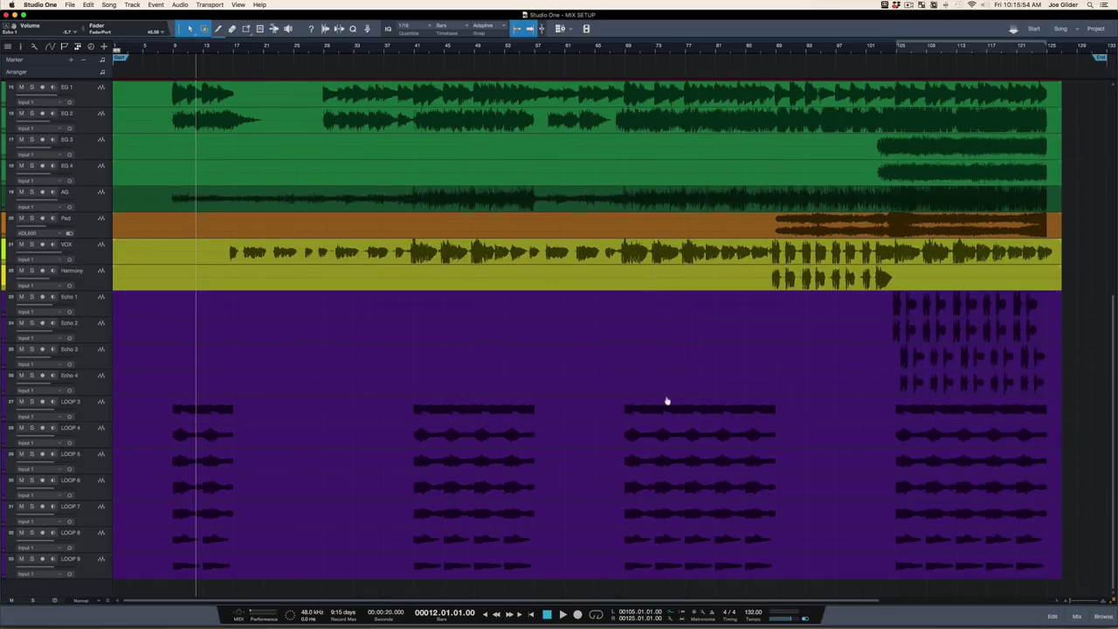
left_click(908, 5)
key("z")
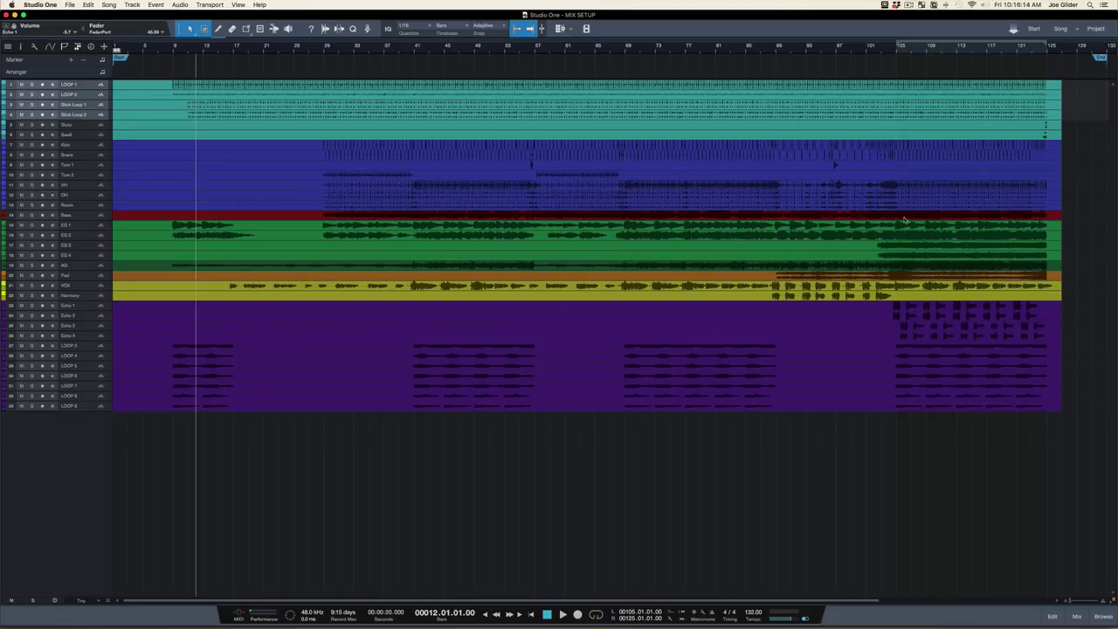
Step: Examine the arrangement of all tracks around bar 105 and back through the song to the Tom 1 hit near bar 56
left_click(854, 298)
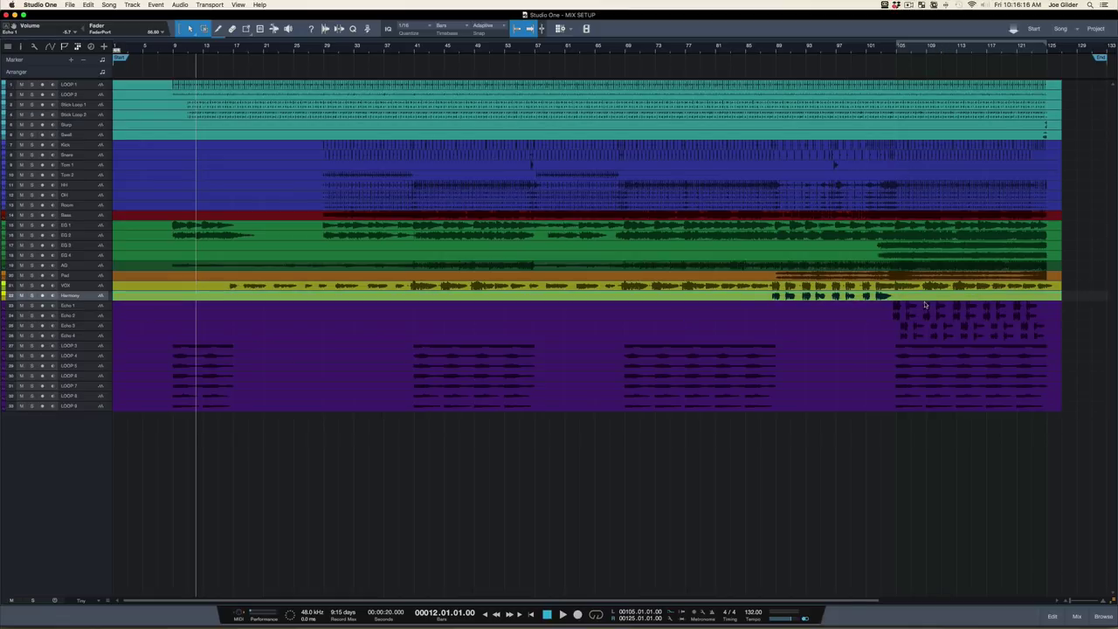
left_click(897, 53)
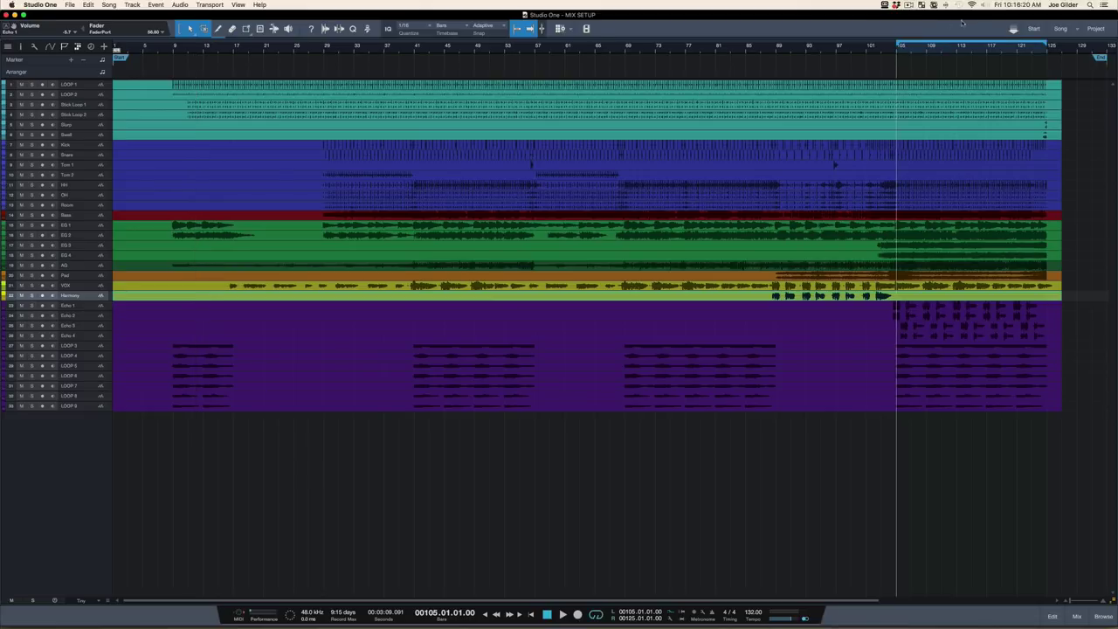
scroll(927, 61, "up", 5)
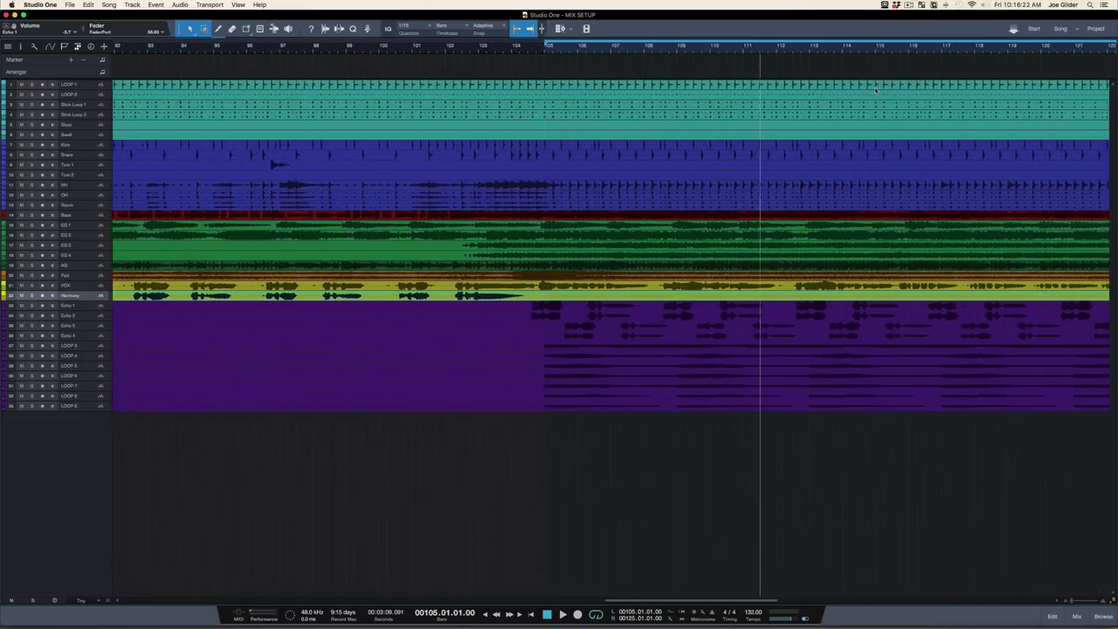
scroll(875, 90, "right", 5)
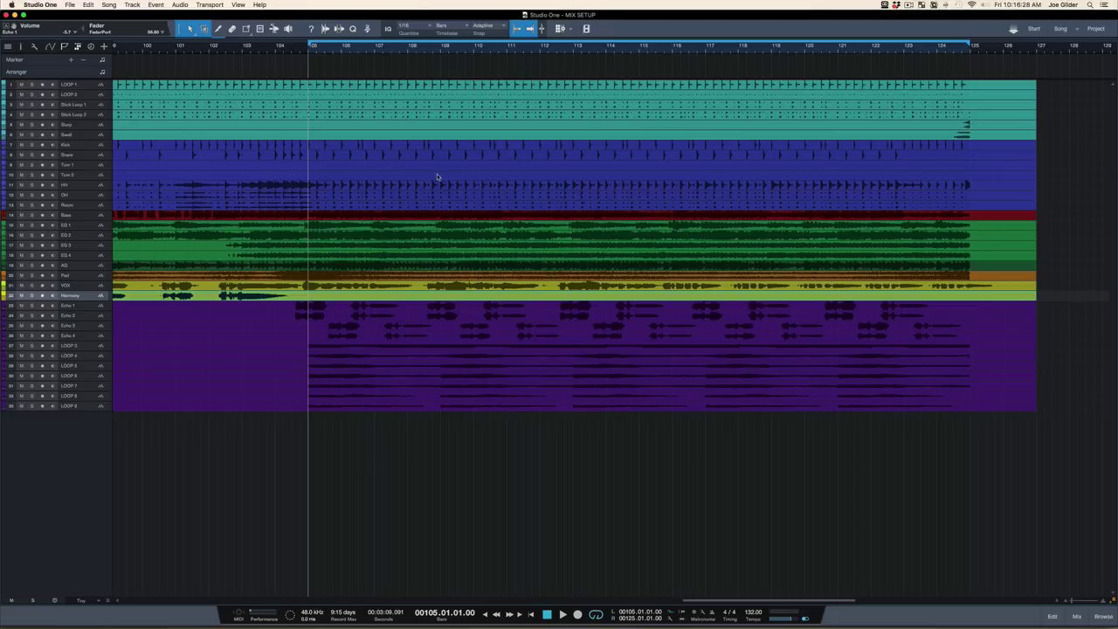
scroll(363, 178, "left", 10)
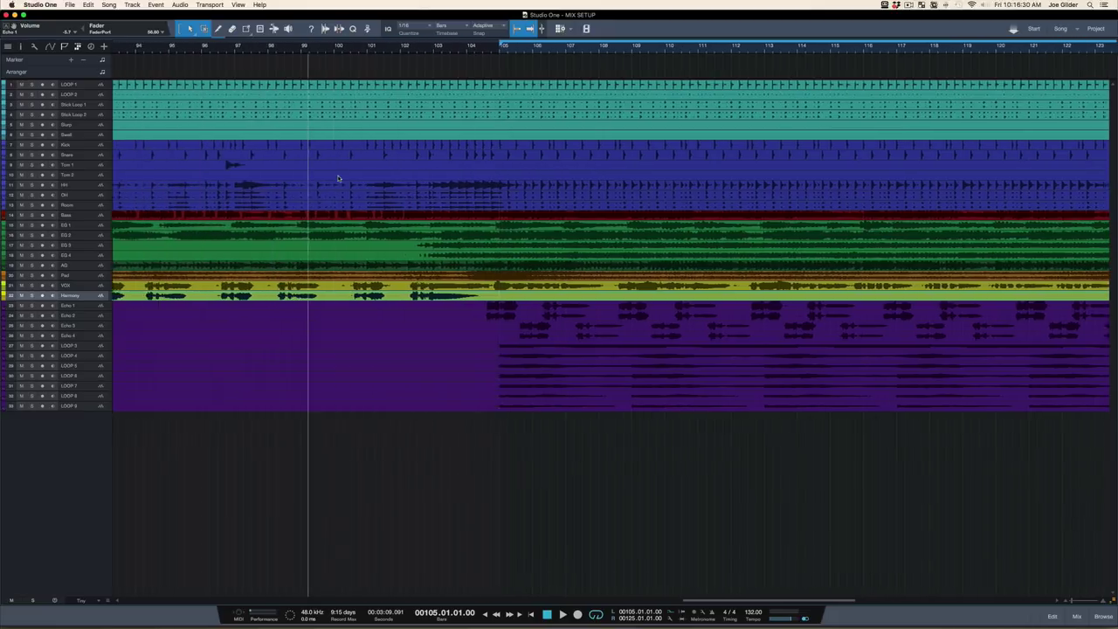
scroll(286, 173, "left", 3)
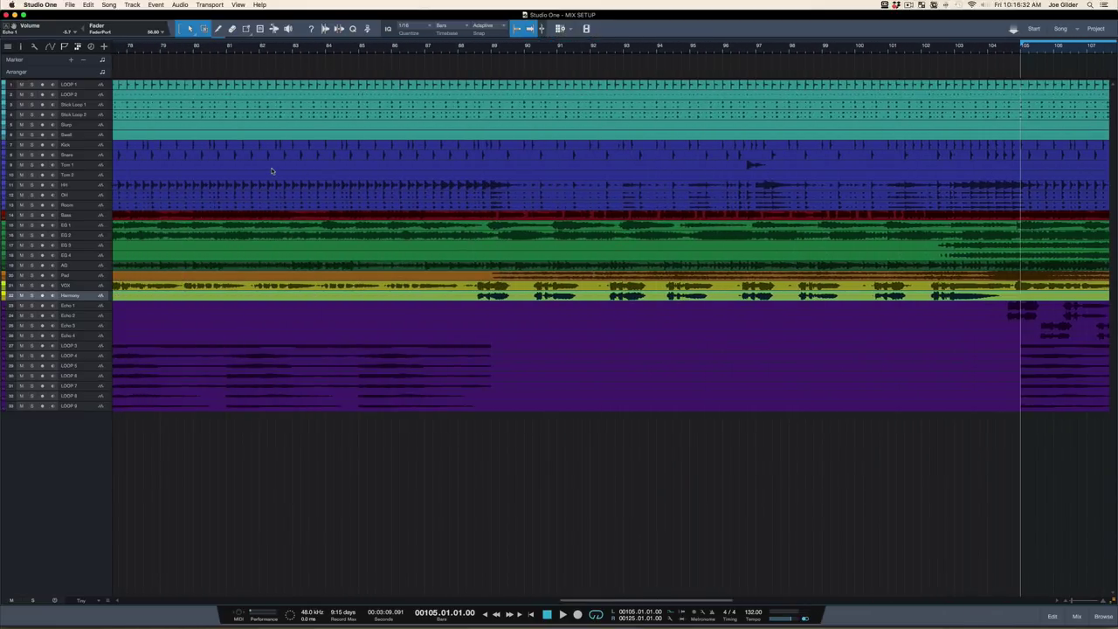
scroll(266, 175, "left", 7)
scroll(219, 186, "left", 3)
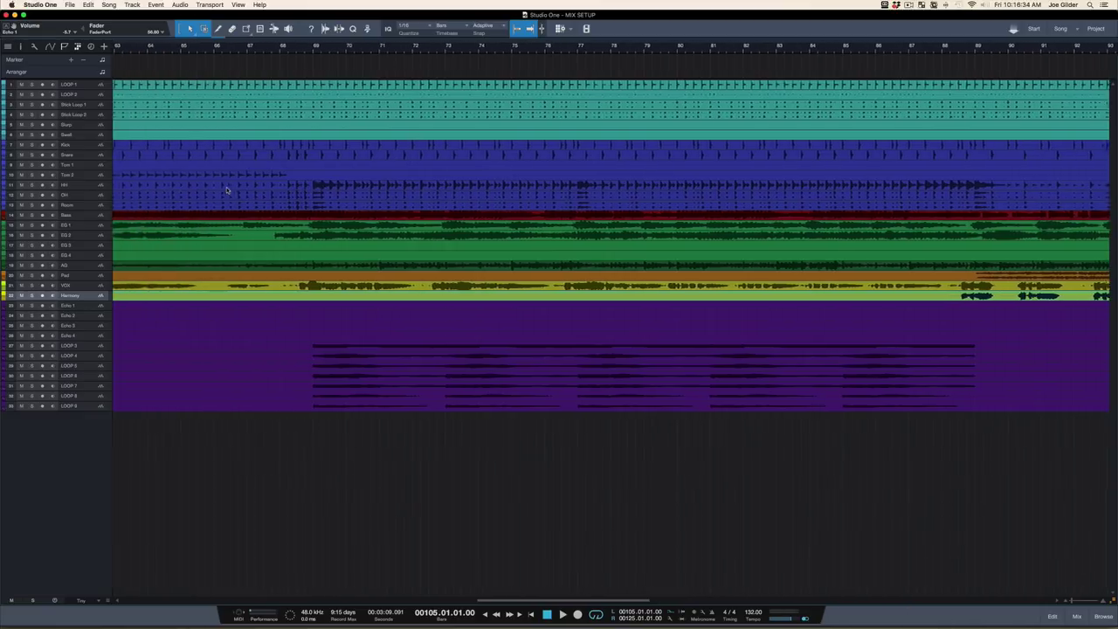
scroll(175, 171, "left", 5)
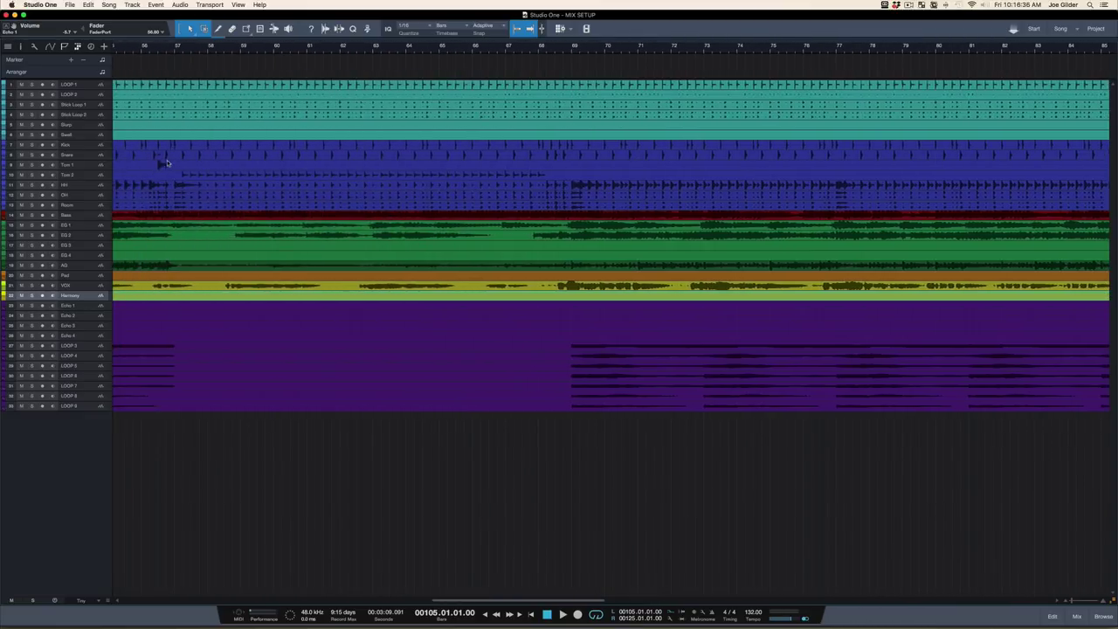
Step: Listen to Tom 1 and Tom 2 in solo from bar 56, beat 2, stop playback, and unsolo them
left_click(148, 48)
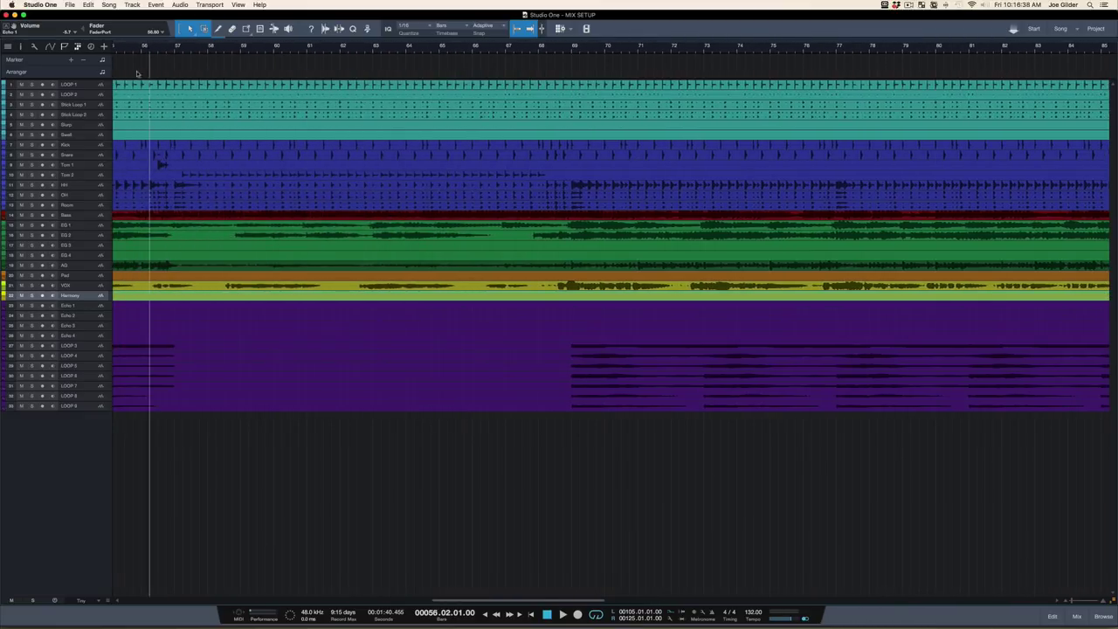
left_click(87, 166)
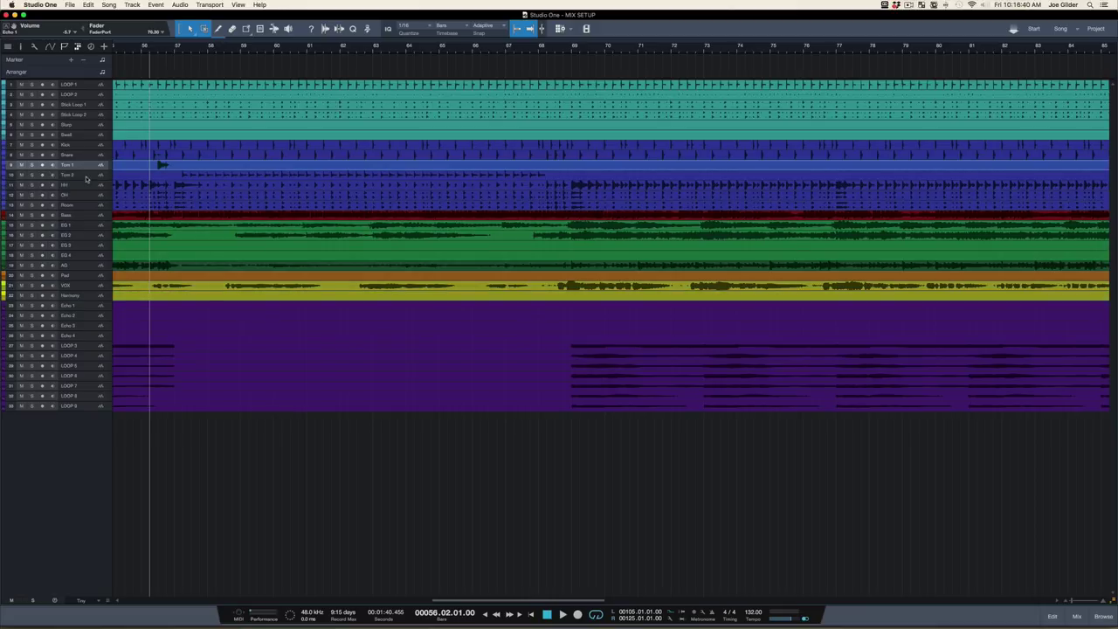
left_click(86, 177, "shift")
key("s")
key("space")
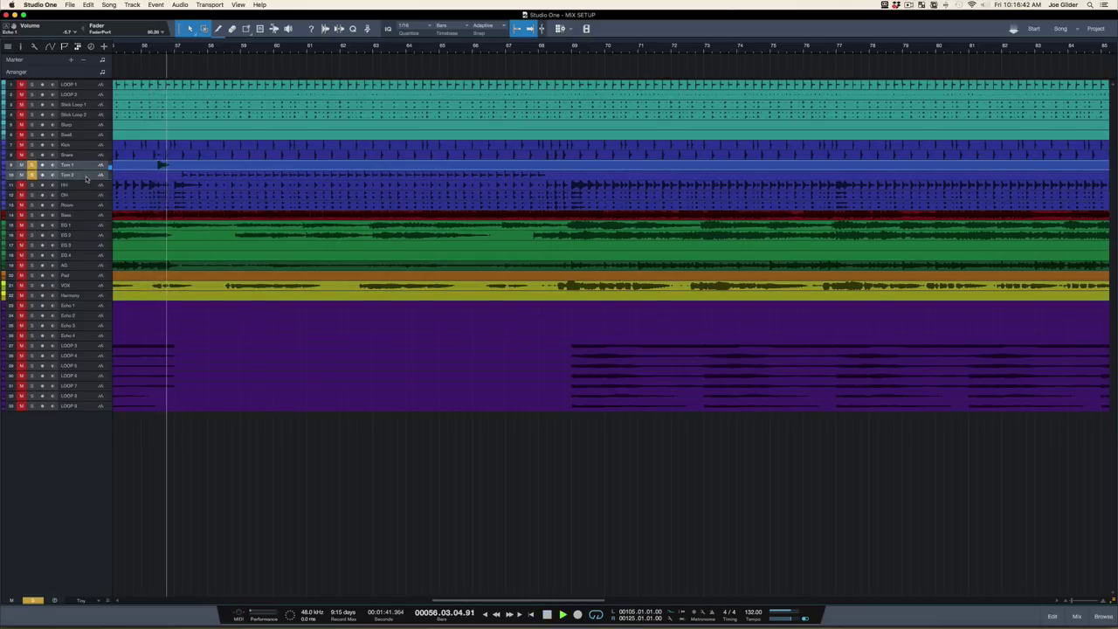
key("space")
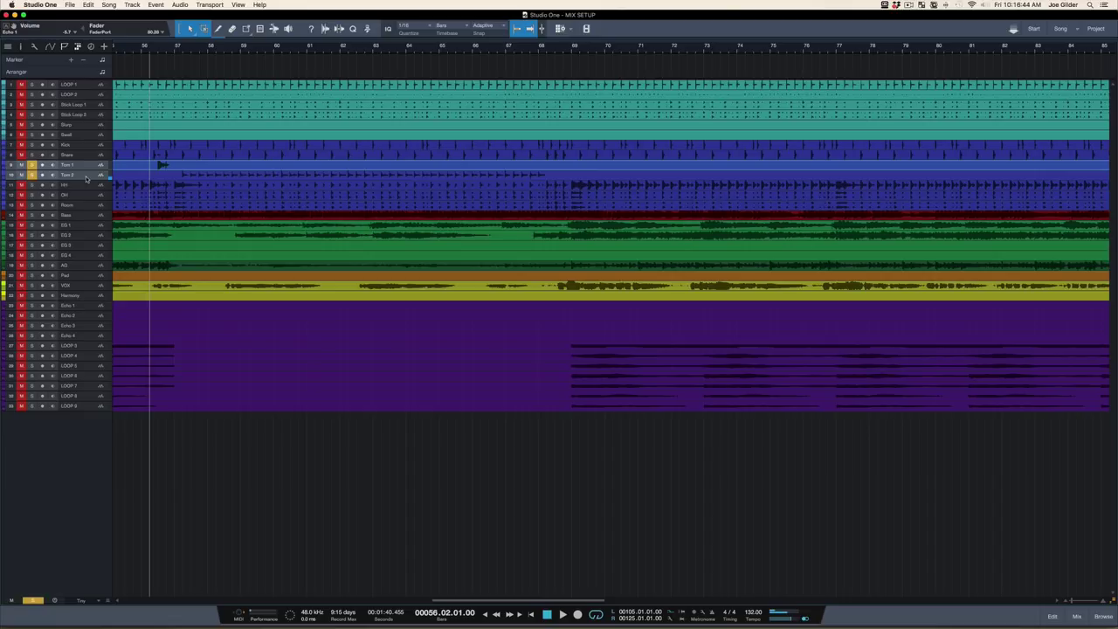
key("s")
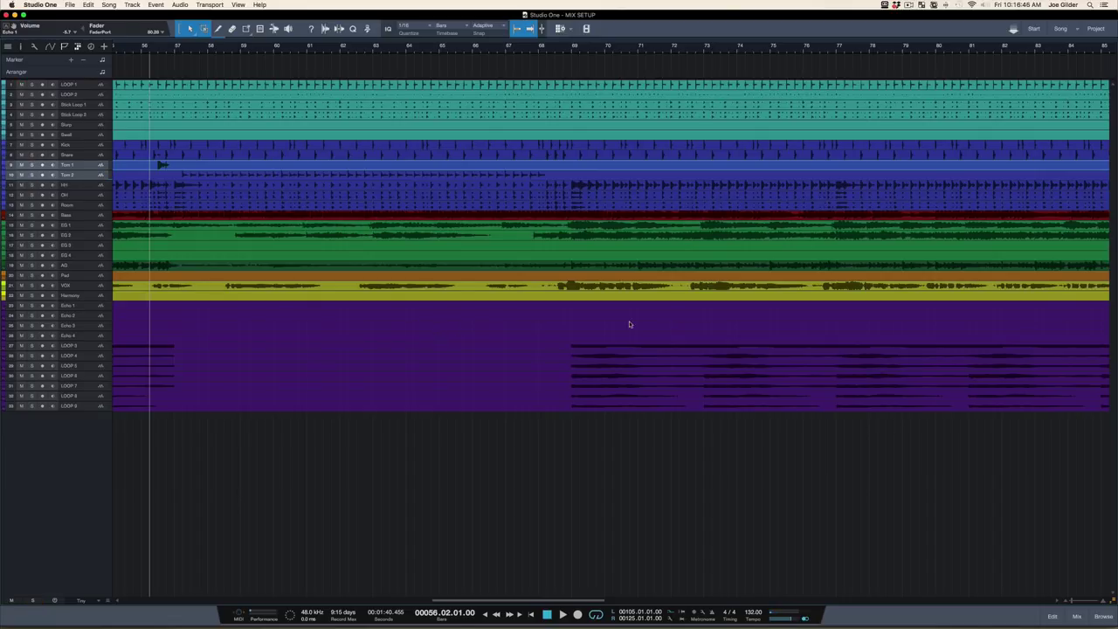
Step: Zoom in on the end of the song and listen to the full mix from bar 124, beat 3
scroll(629, 323, "right", 10)
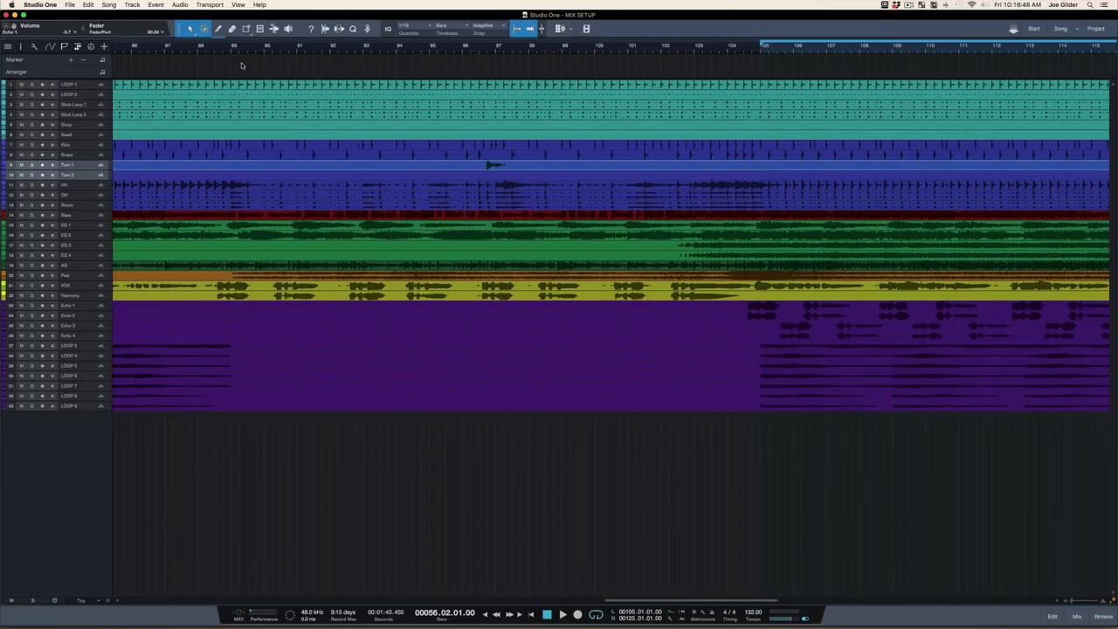
key("w")
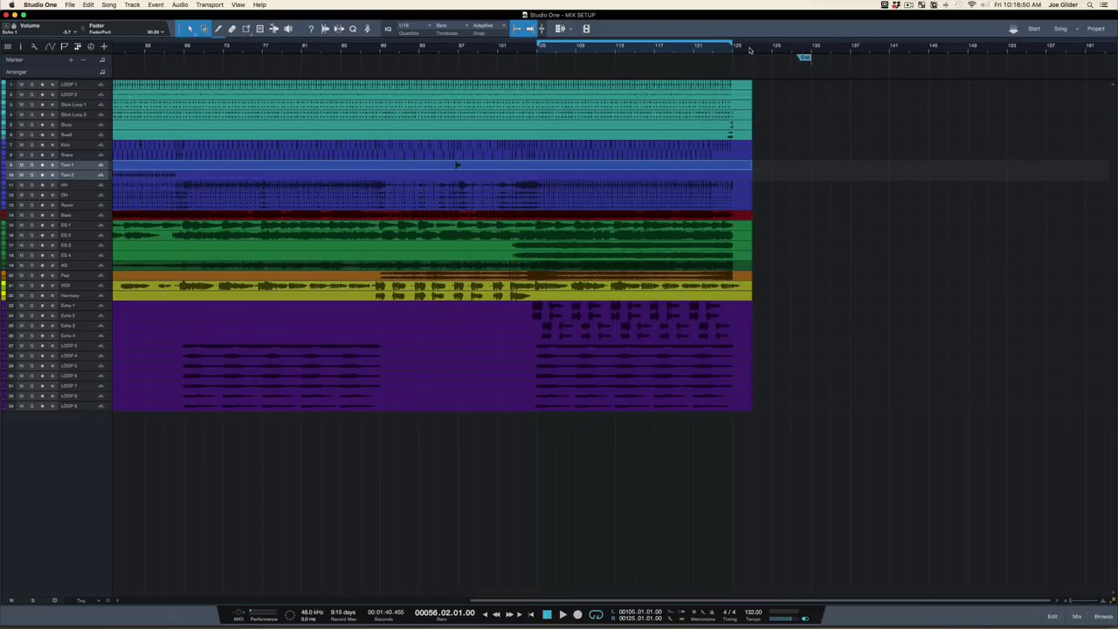
left_click_drag(749, 50, 743, 82)
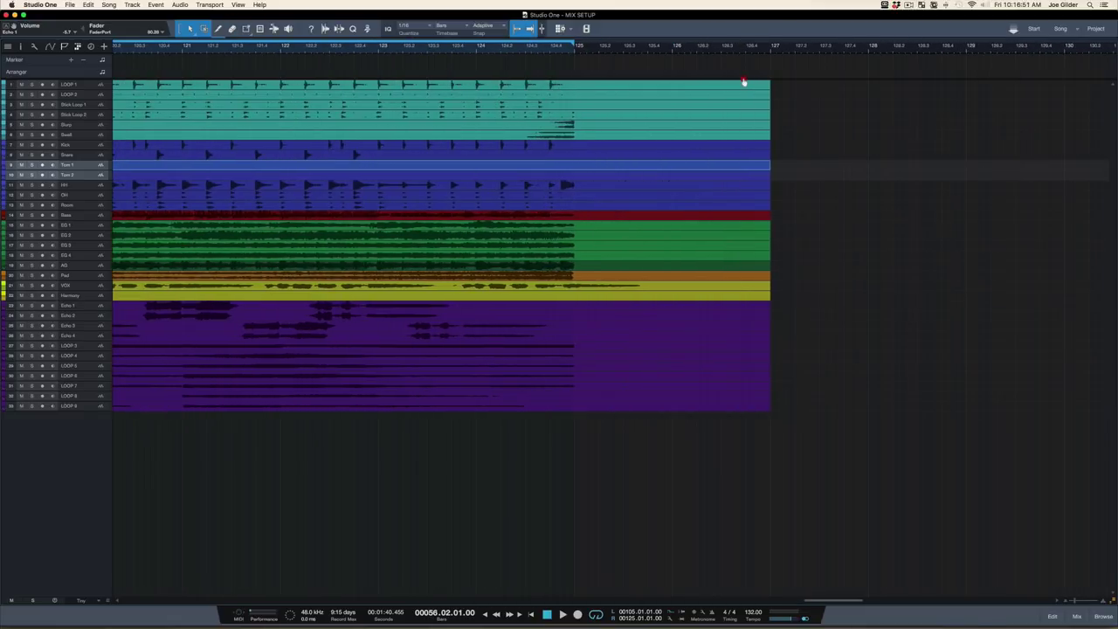
left_click(545, 51)
key("space")
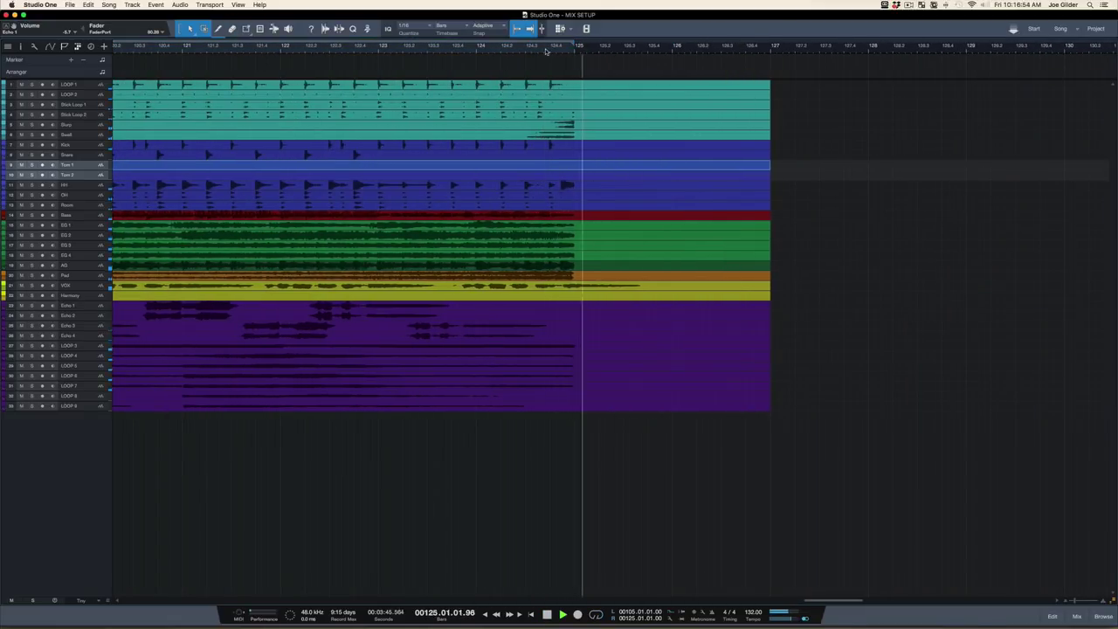
key("space")
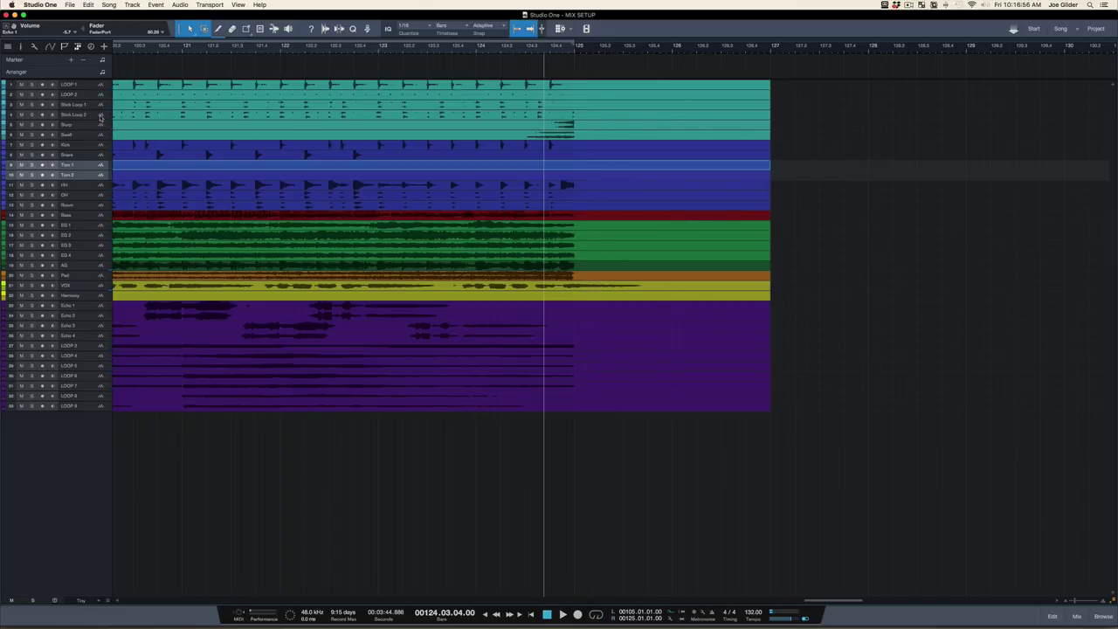
Step: Listen to Slurp in solo from bar 124, beat 3, repeat with Swell also soloed, and return to the full mix
left_click(70, 126)
key("s")
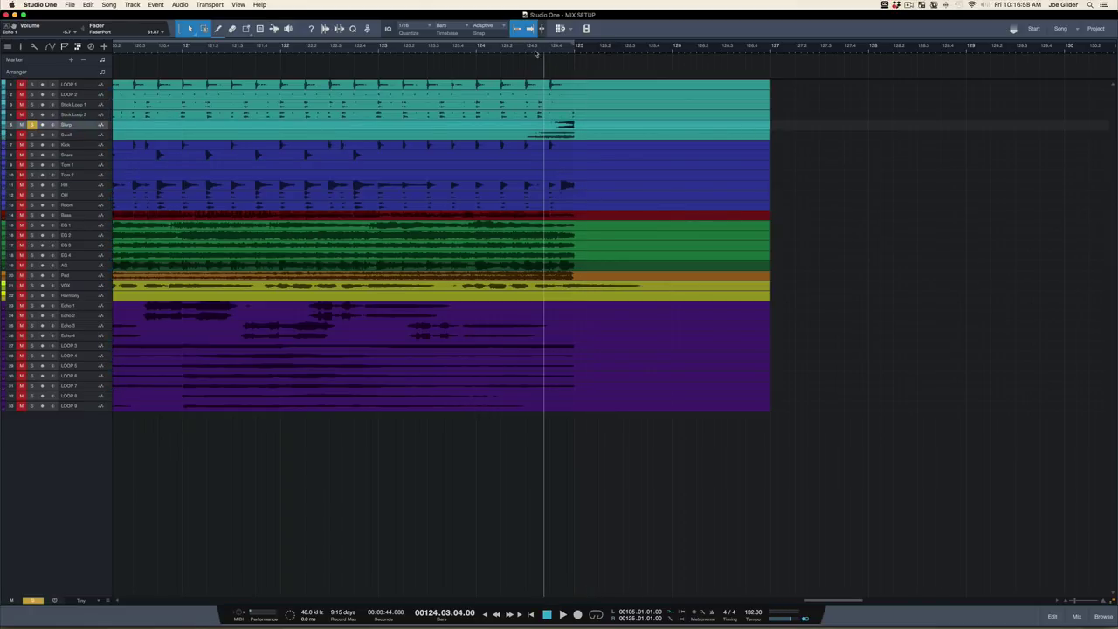
left_click(537, 52)
key("space")
key("space")
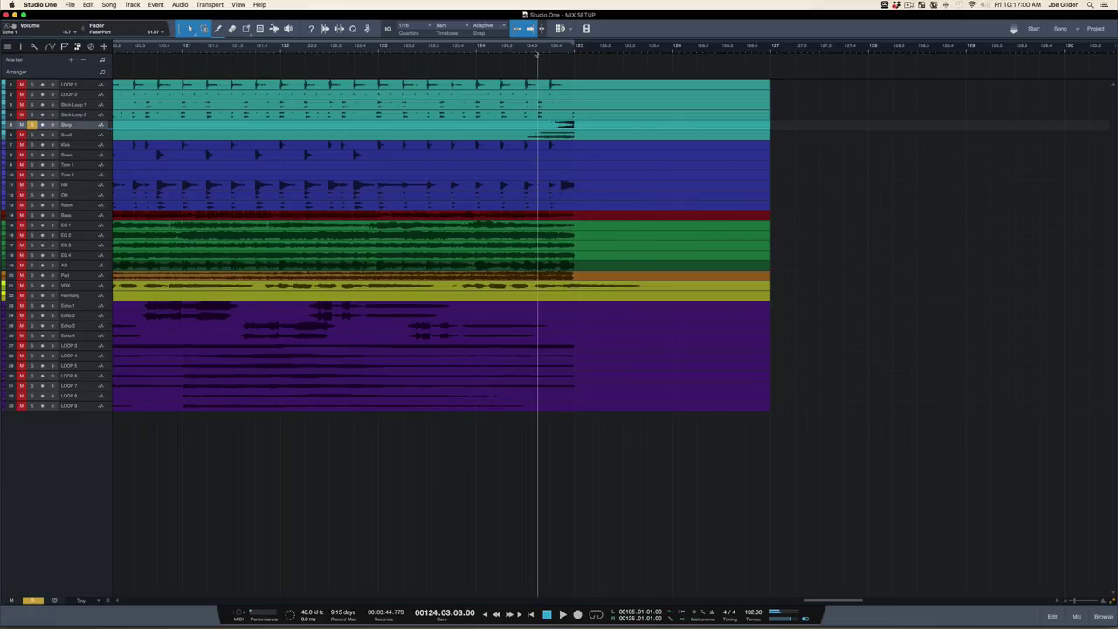
left_click(31, 135)
key("space")
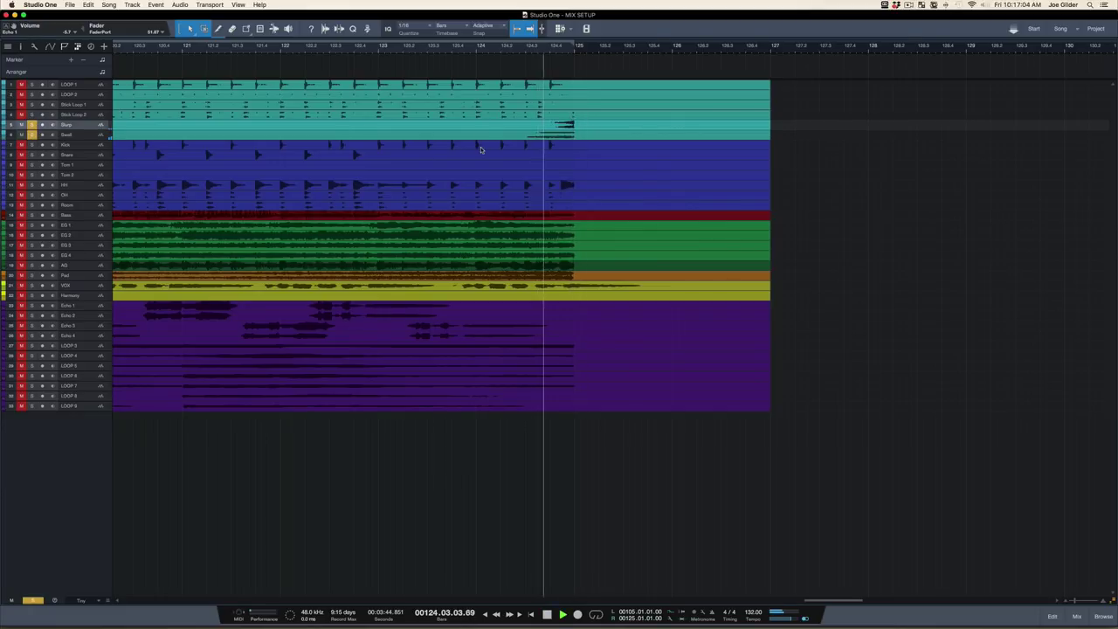
key("space")
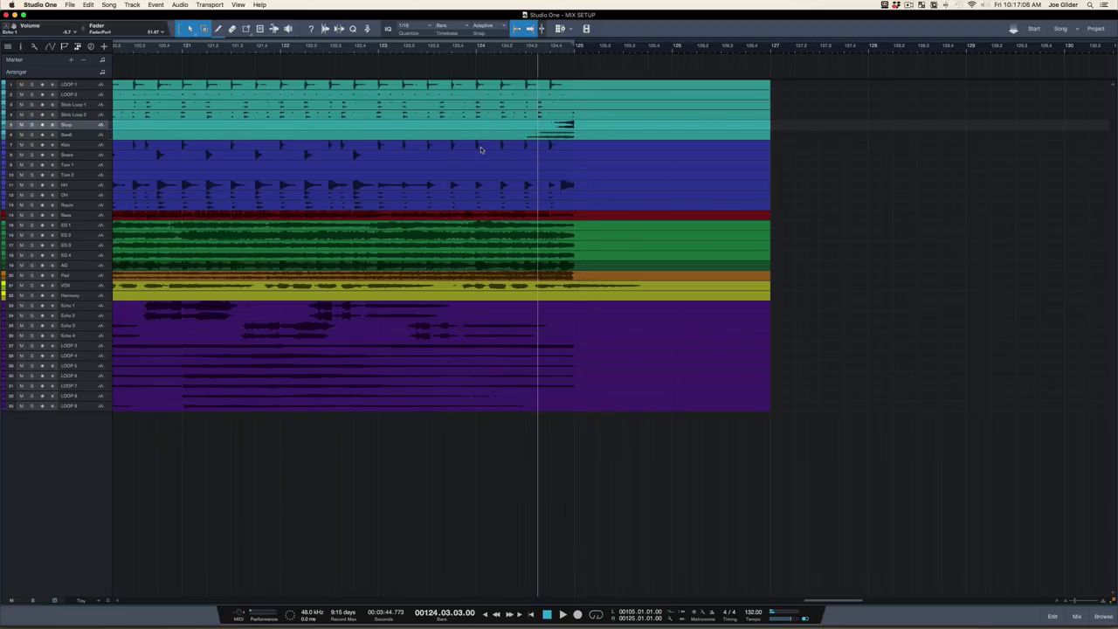
Step: Listen to the song's ending in the full mix from the start of bar 124 and stop playback
left_click(476, 46)
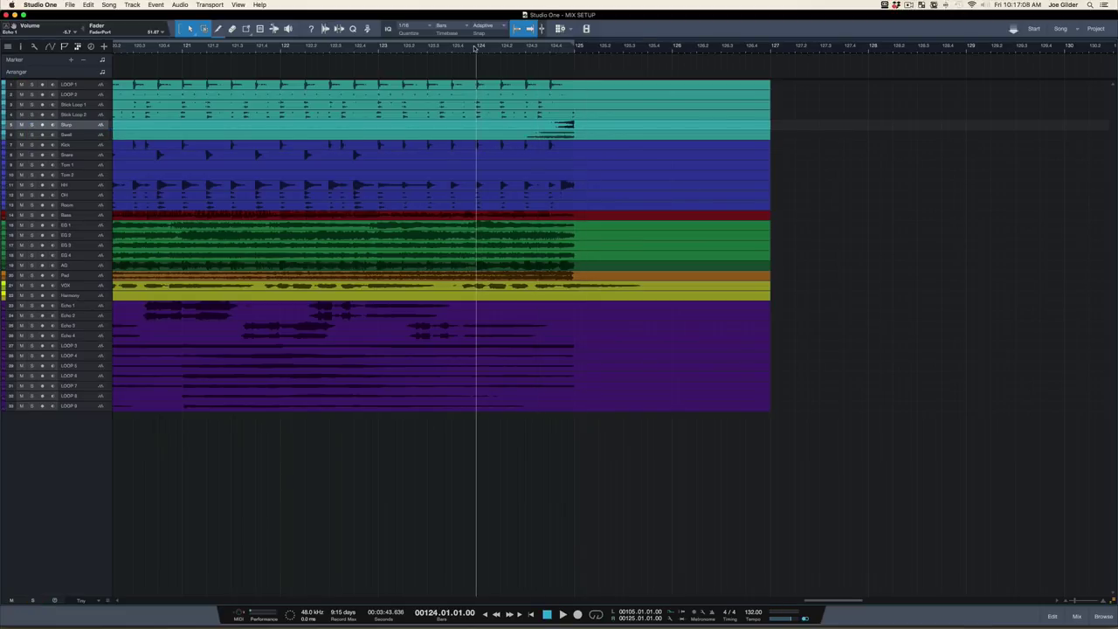
key("space")
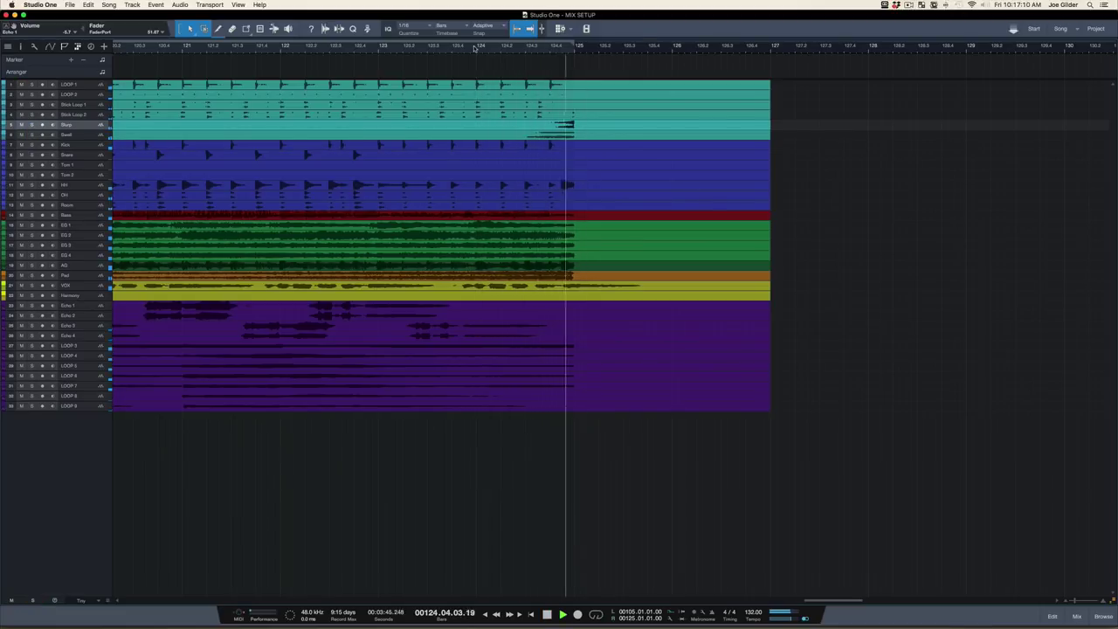
key("space")
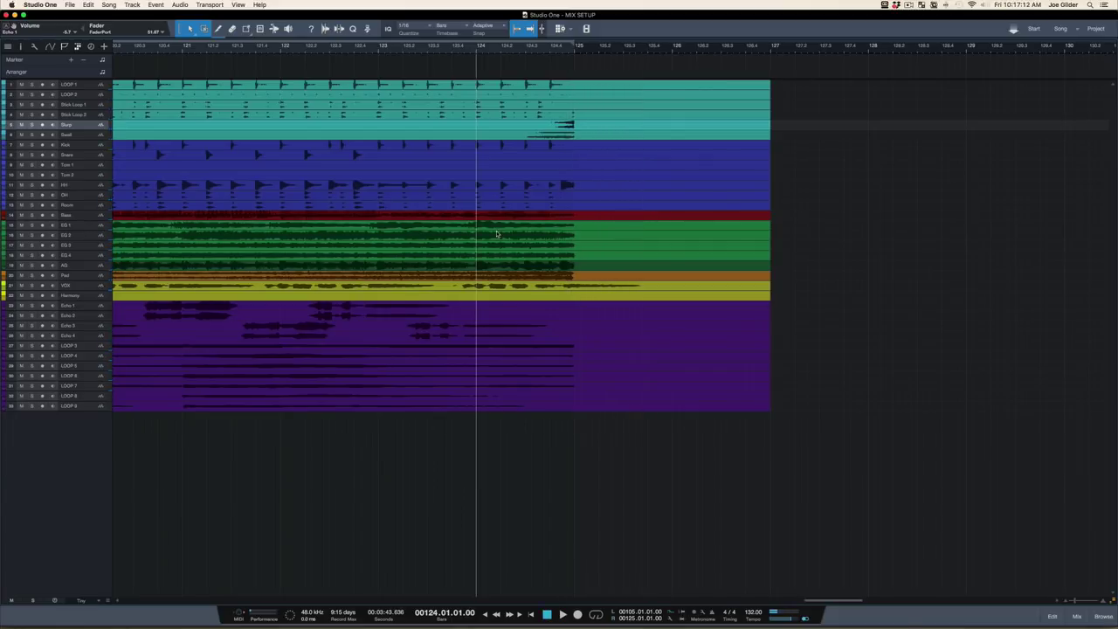
scroll(413, 349, "left", 10)
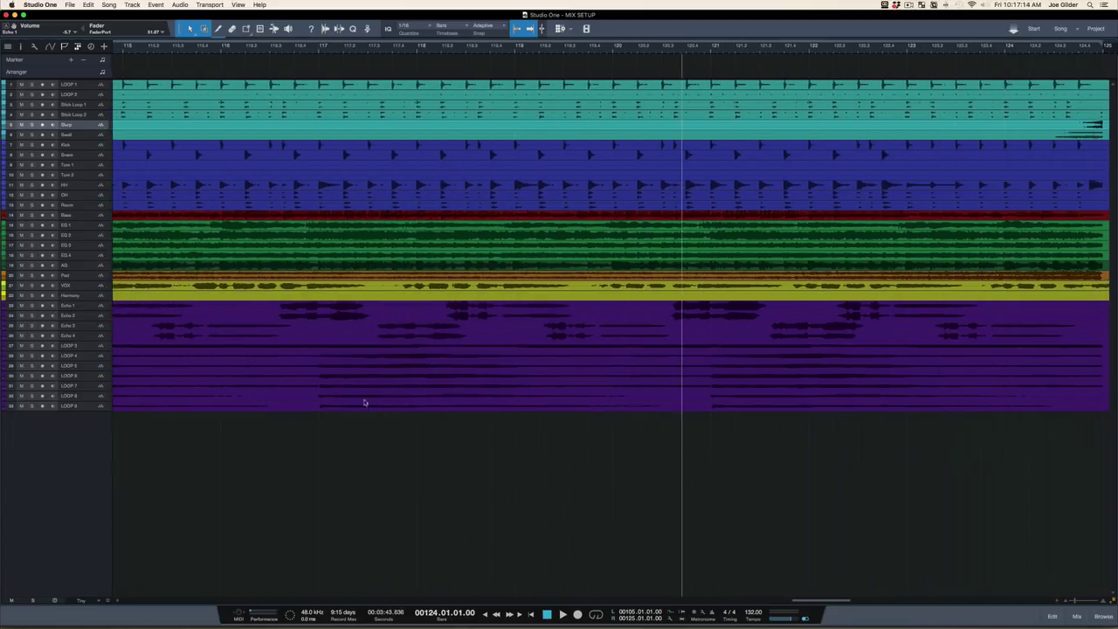
scroll(378, 255, "left", 2)
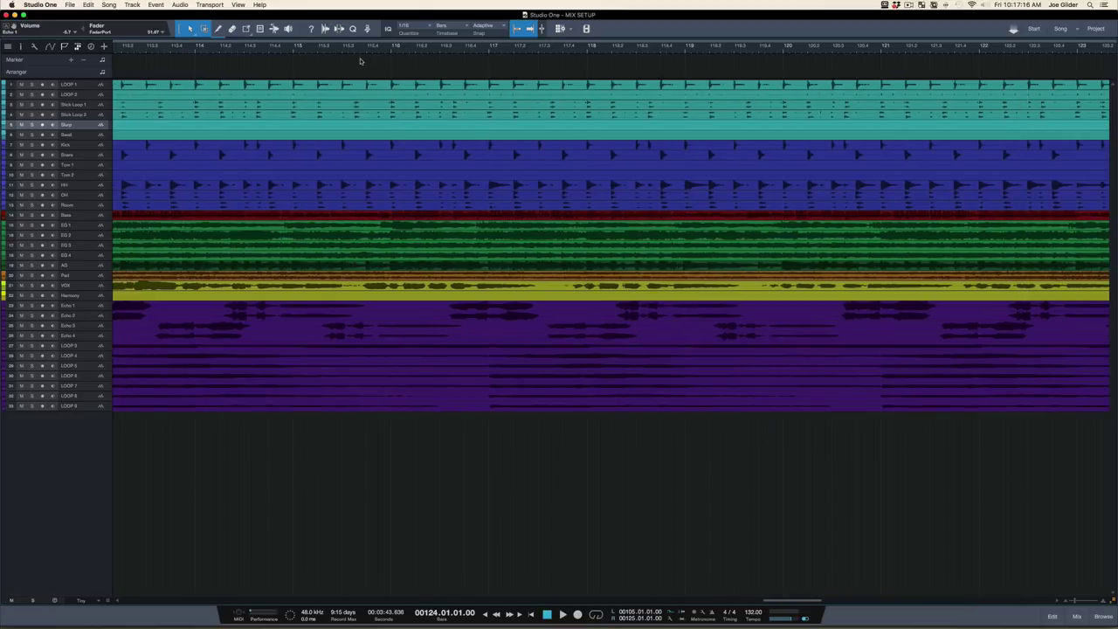
left_click_drag(355, 43, 354, 30)
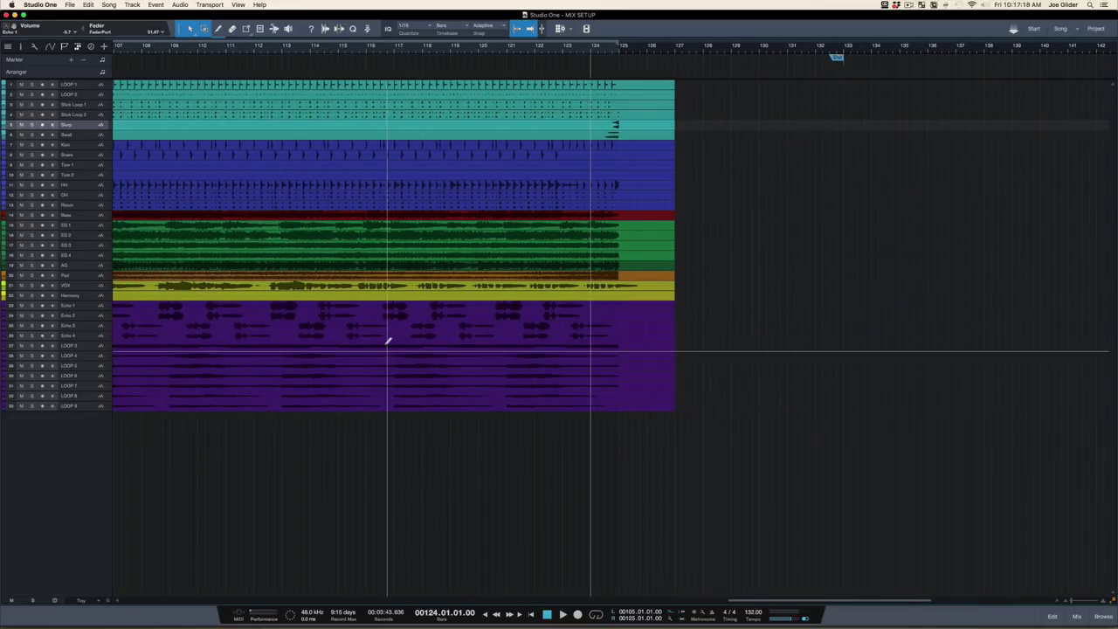
Step: Listen to EG 3 and EG 4 in solo from bar 102, beat 4, stop playback, and unsolo them
key("e")
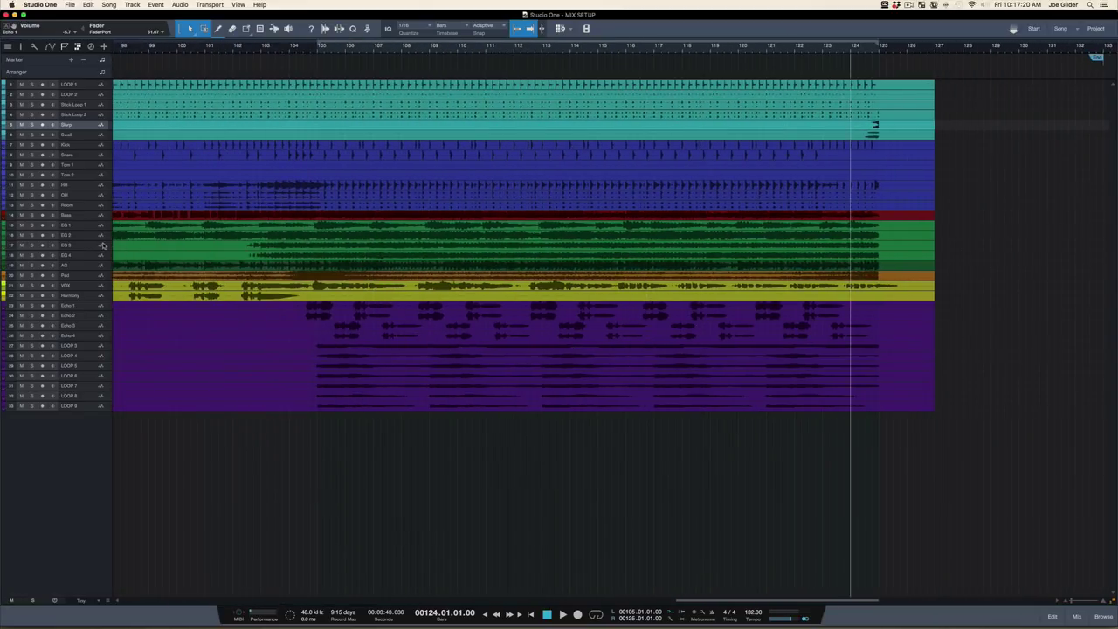
left_click(103, 245)
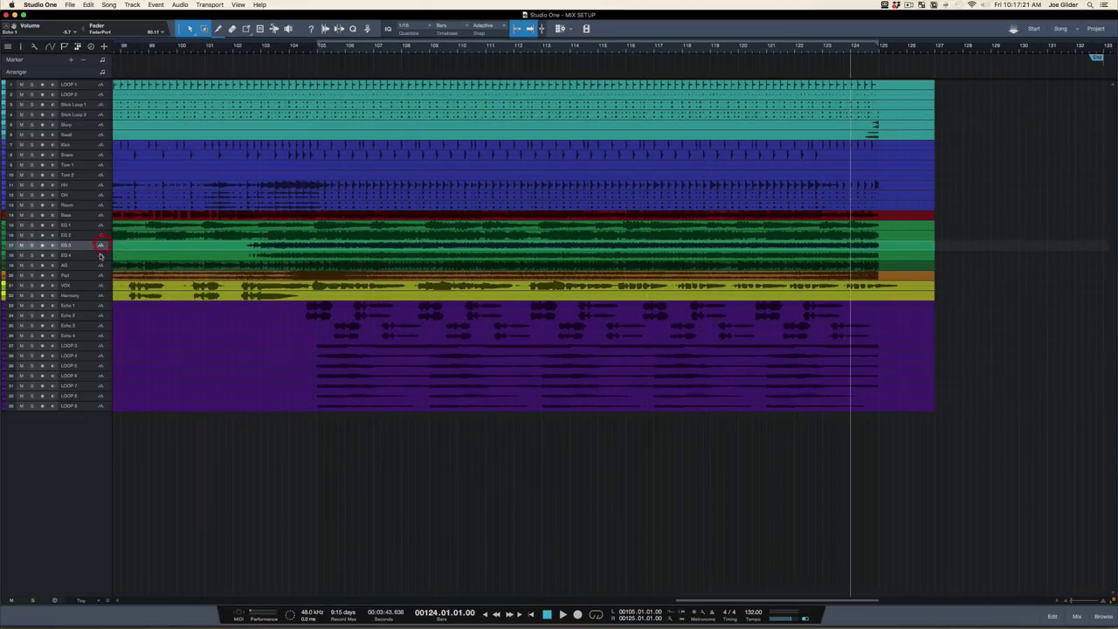
left_click(251, 49)
key("space")
key("s")
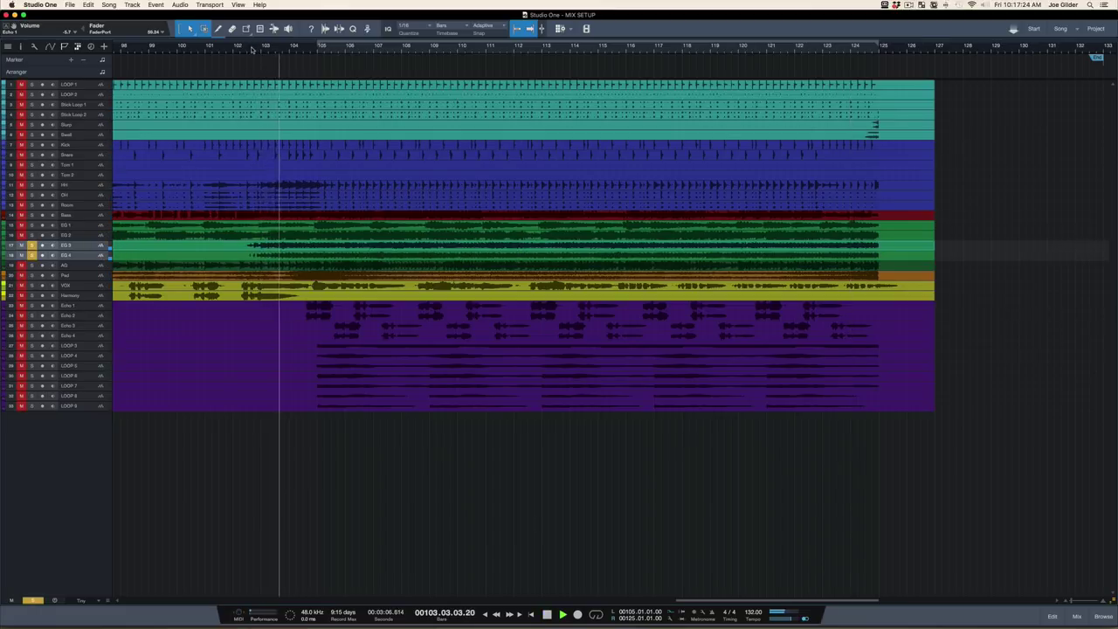
key("space")
key("s")
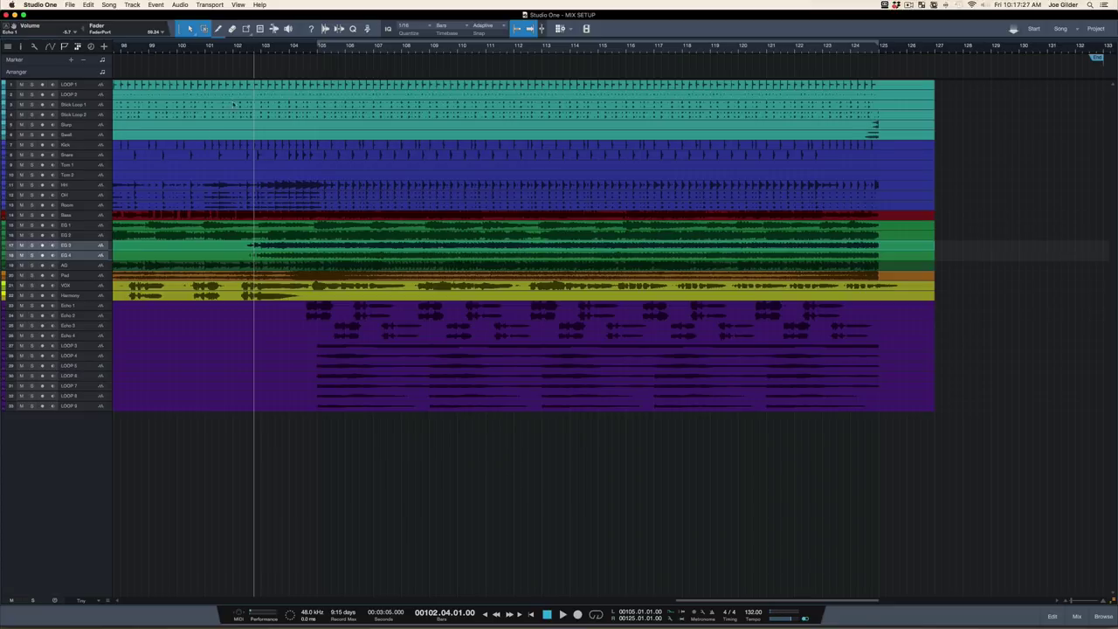
Step: Solo EG 3 and EG 4 again, listen to their entrance from bar 102, beat 3, and stop playback
left_click(80, 237)
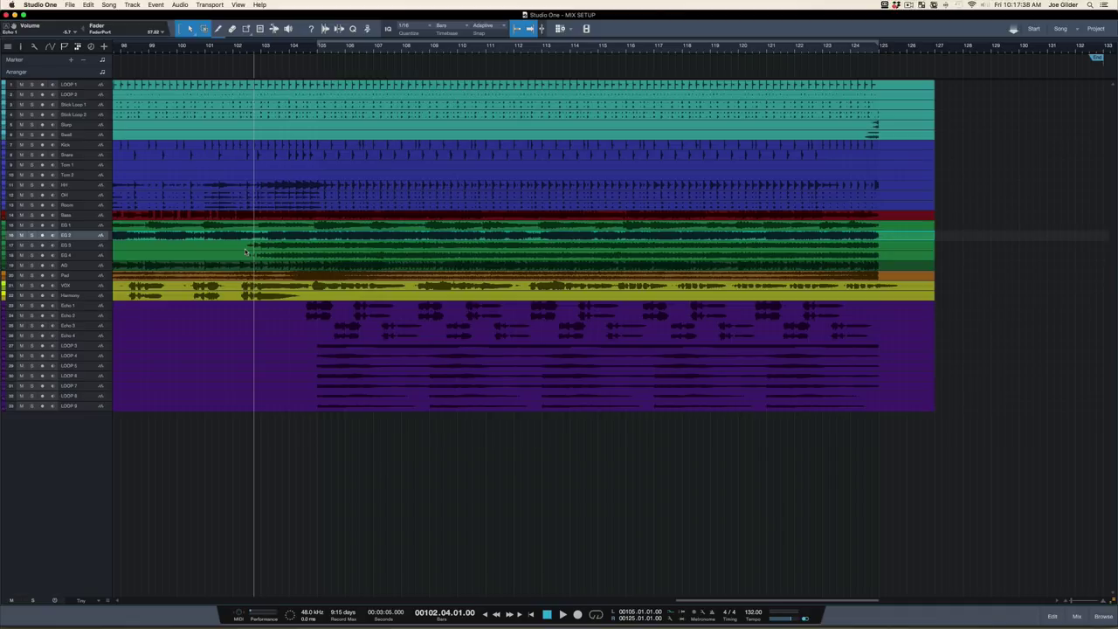
left_click(93, 246)
left_click(91, 254, "shift")
key("s")
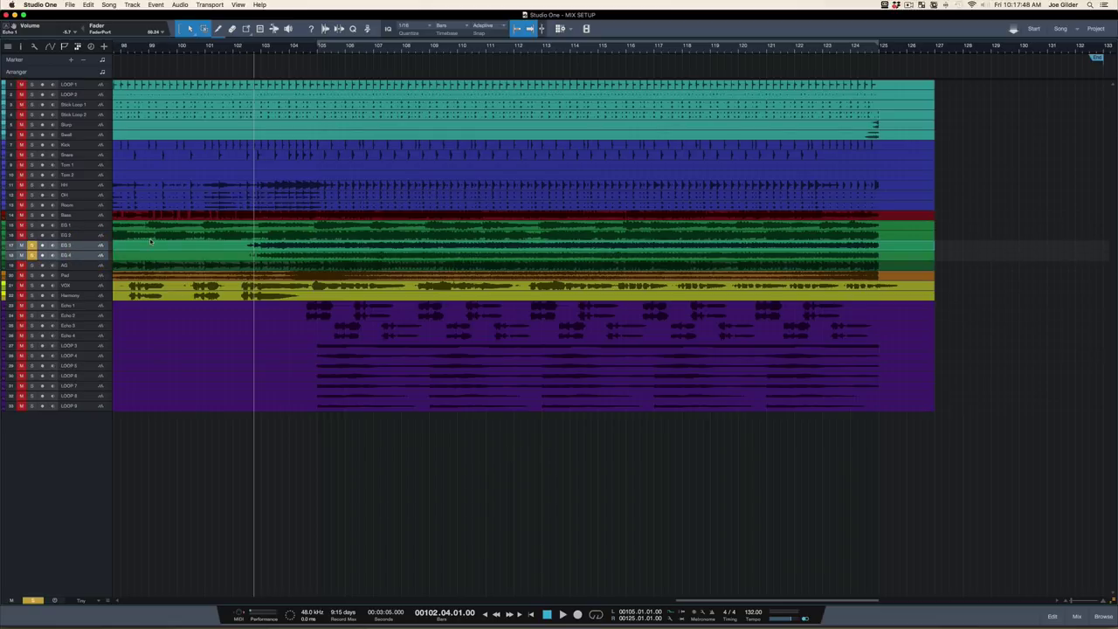
mouse_move(250, 52)
left_mouse_down()
mouse_move(249, 62)
mouse_move(242, 50)
left_mouse_up()
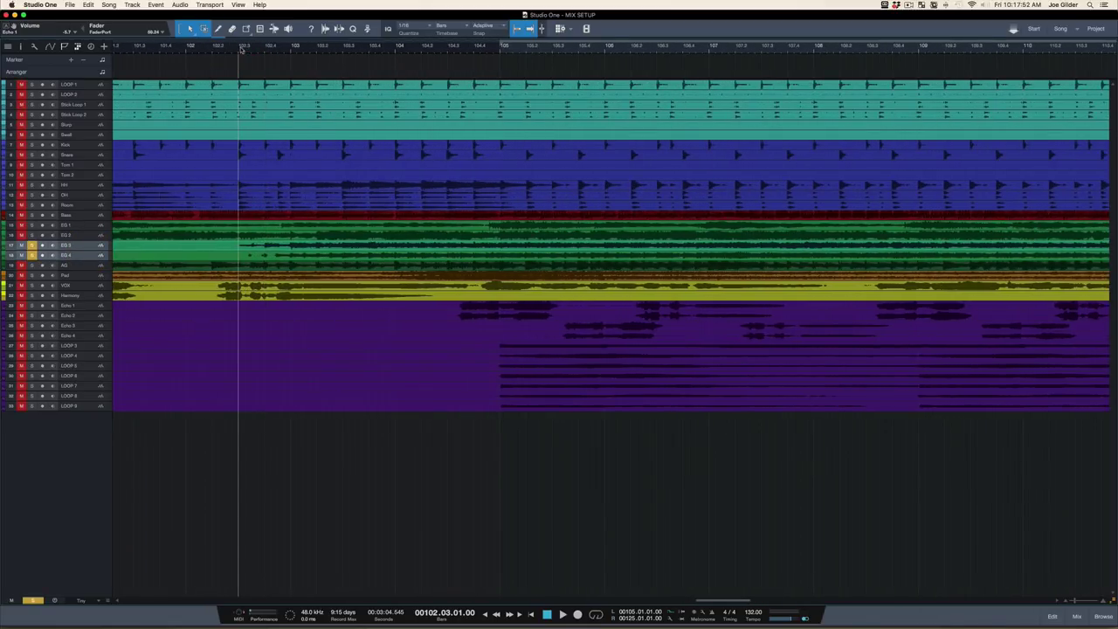
key("space")
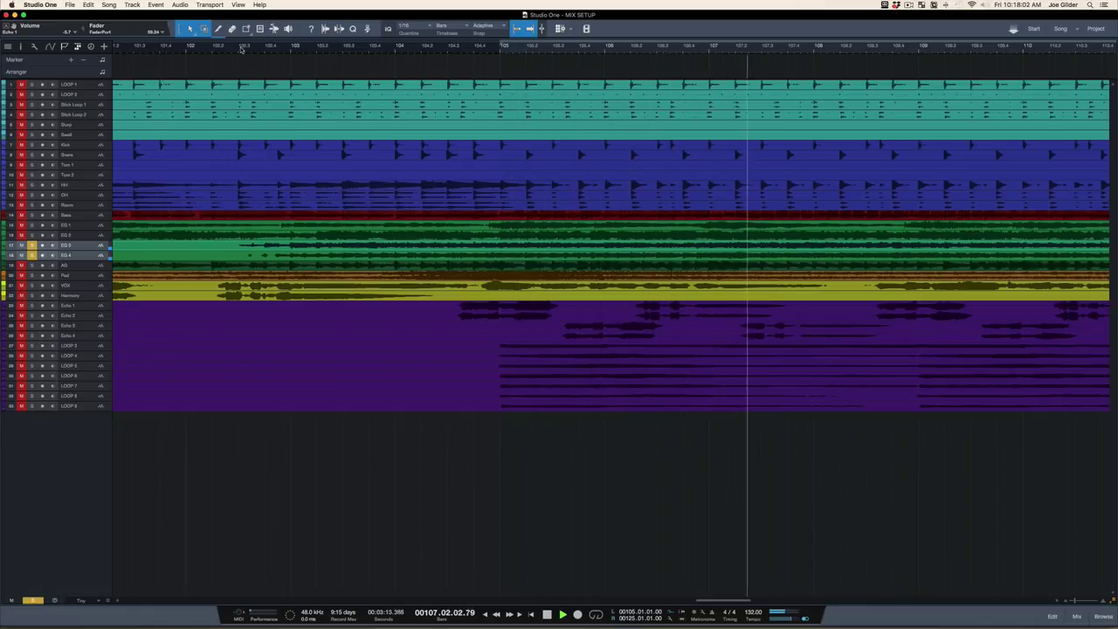
scroll(406, 173, "right", 5)
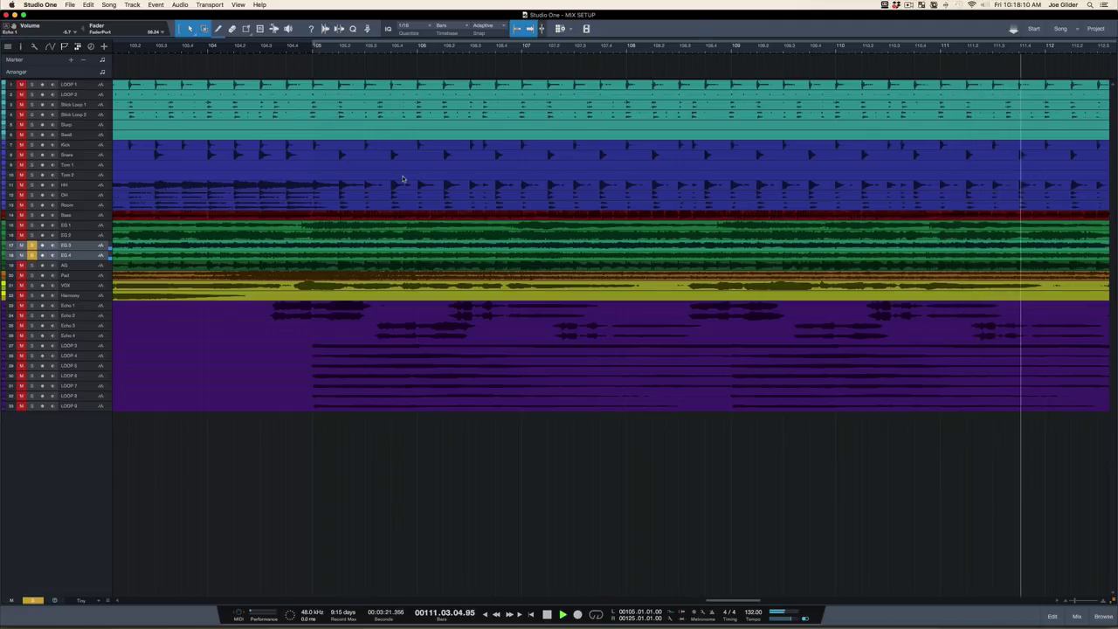
key("space")
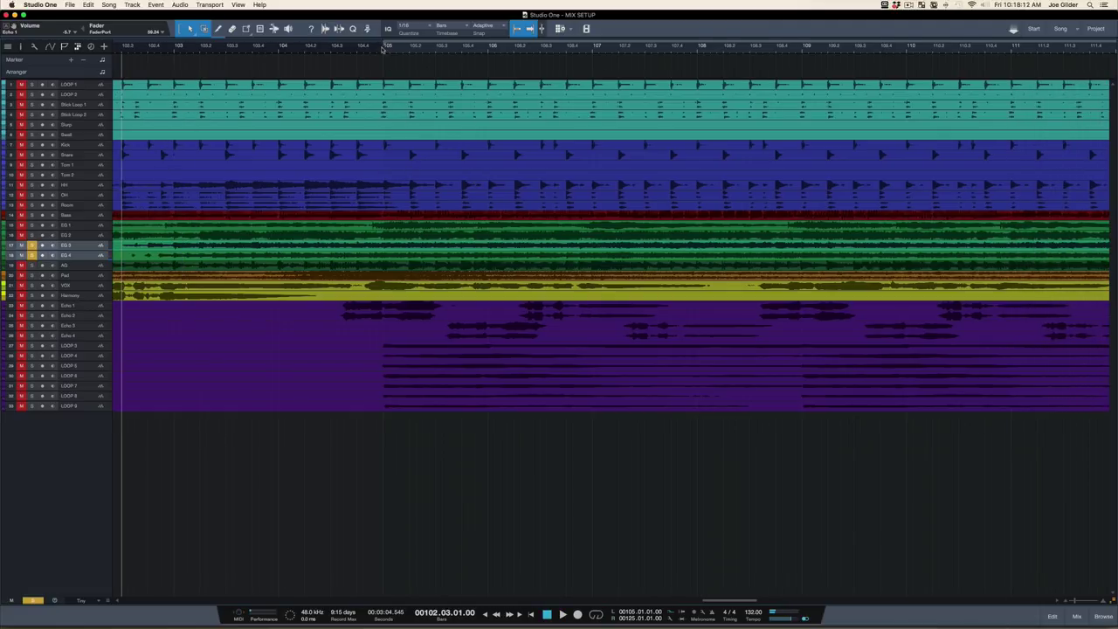
Step: Unsolo EG 3 and EG 4, listen to the full mix from the start of bar 105, and stop playback
left_click(381, 50)
key("space")
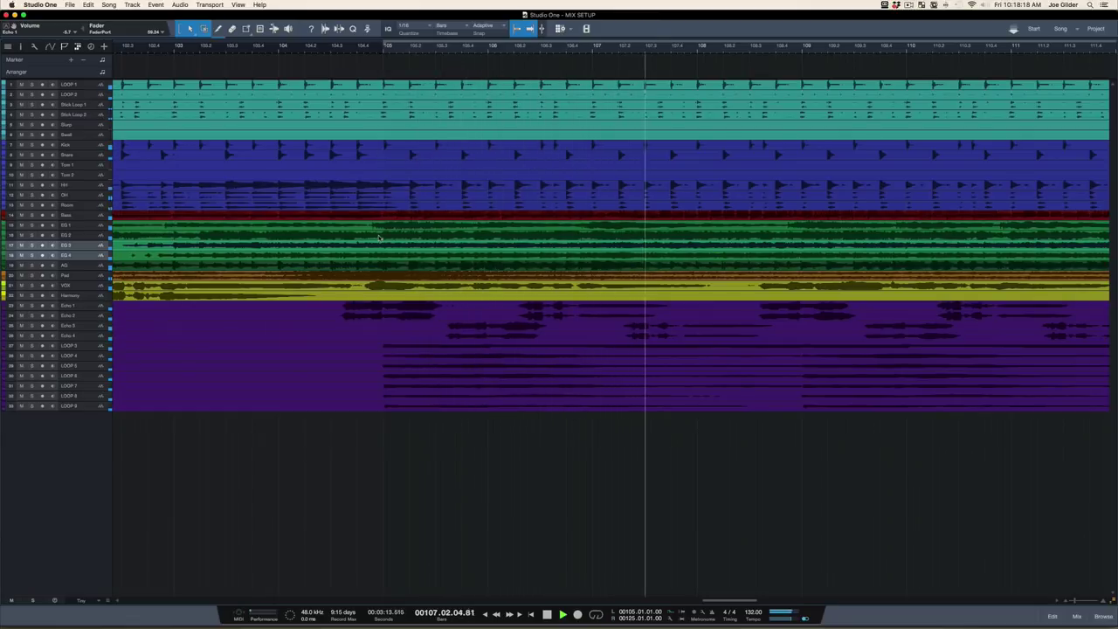
key("space")
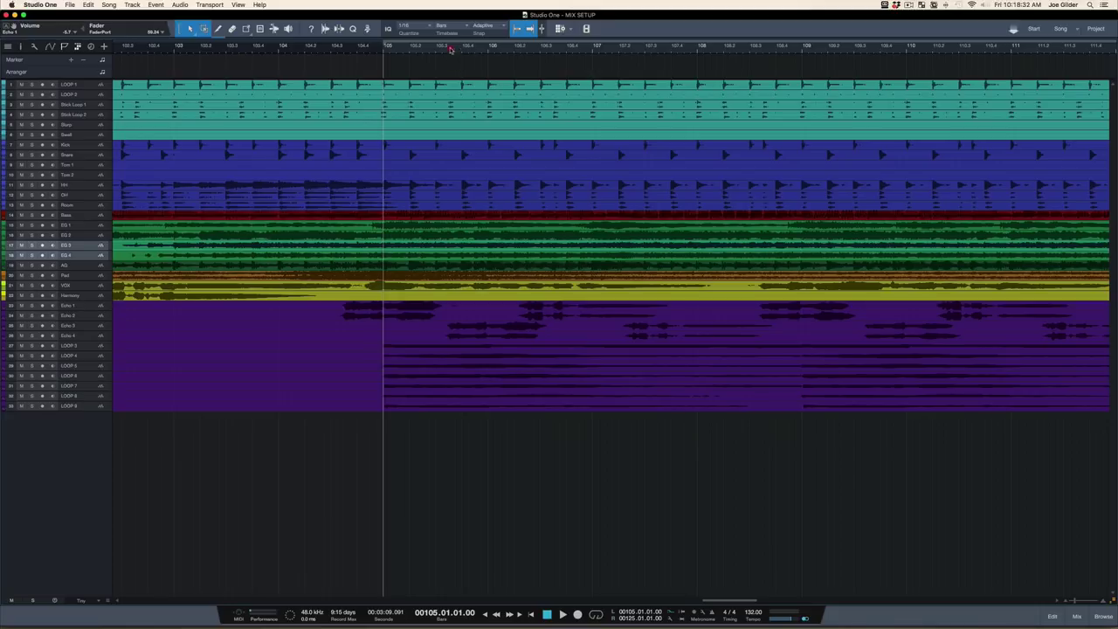
Step: Zoom out on the timeline and bring the song's earlier sections into view
key("w")
key("w")
key("w")
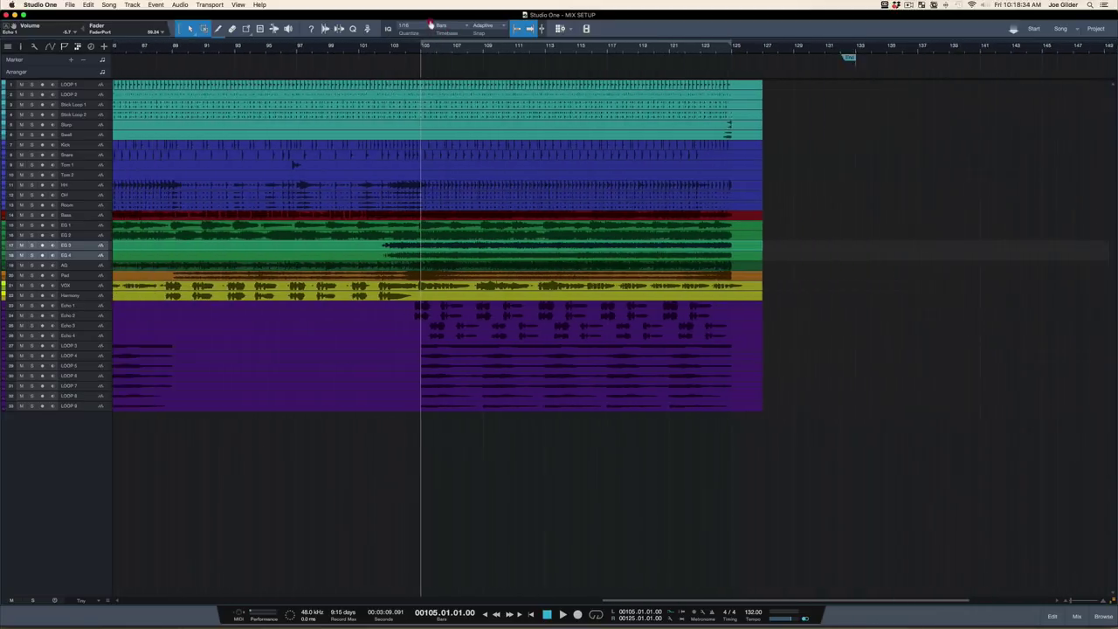
scroll(328, 177, "left", 10)
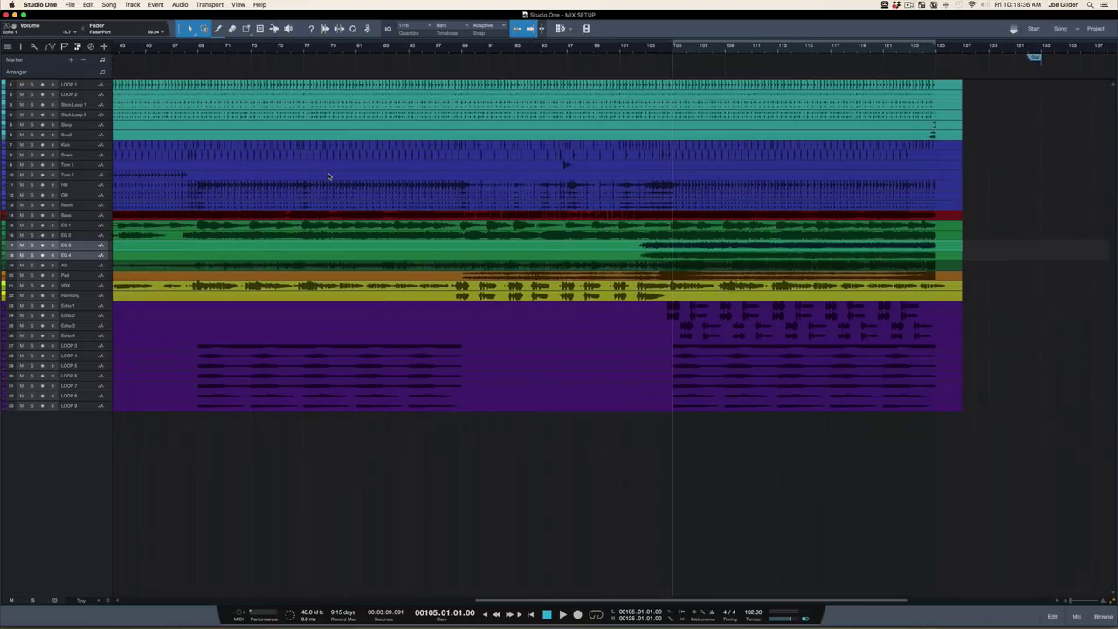